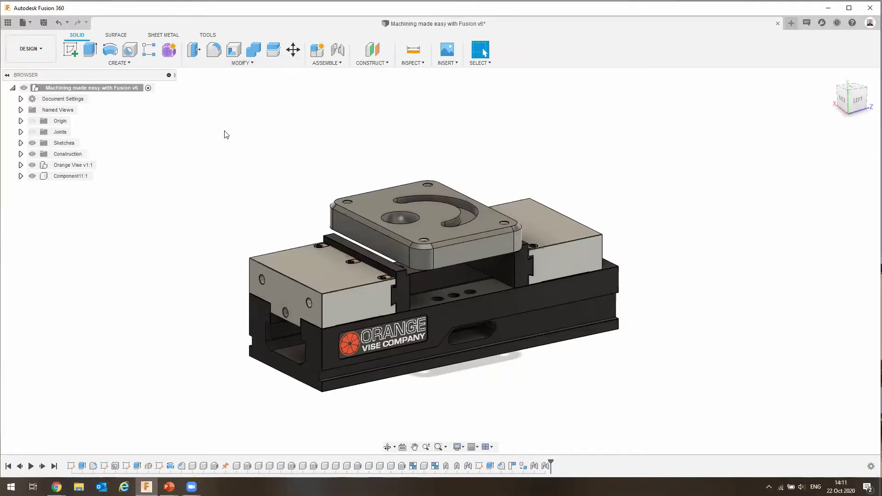
Switch to the Manufacture workspace and start a milling setup with the plate body as its model.
{"action": "left_click", "coordinate": [32, 51]}
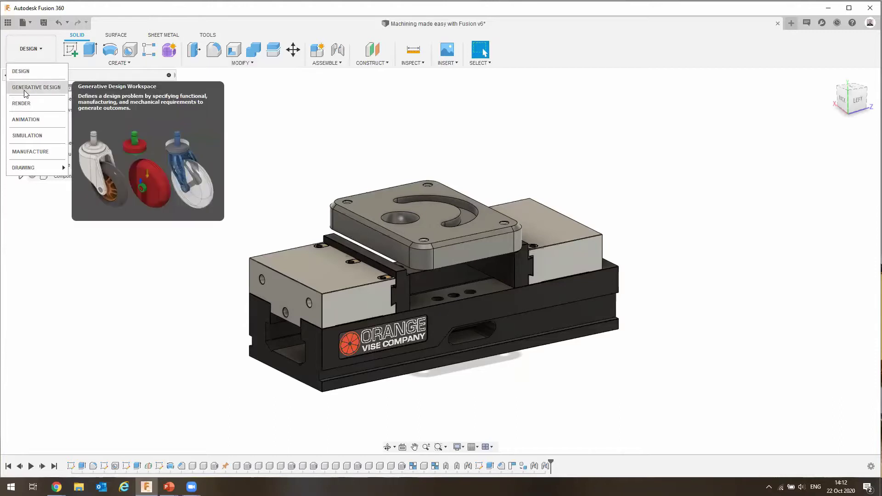
{"action": "left_click", "coordinate": [30, 152]}
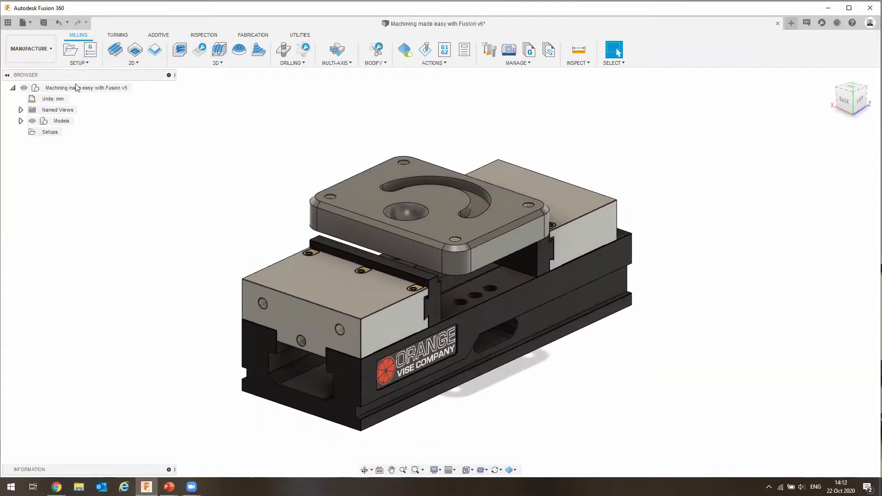
{"action": "left_click", "coordinate": [72, 51]}
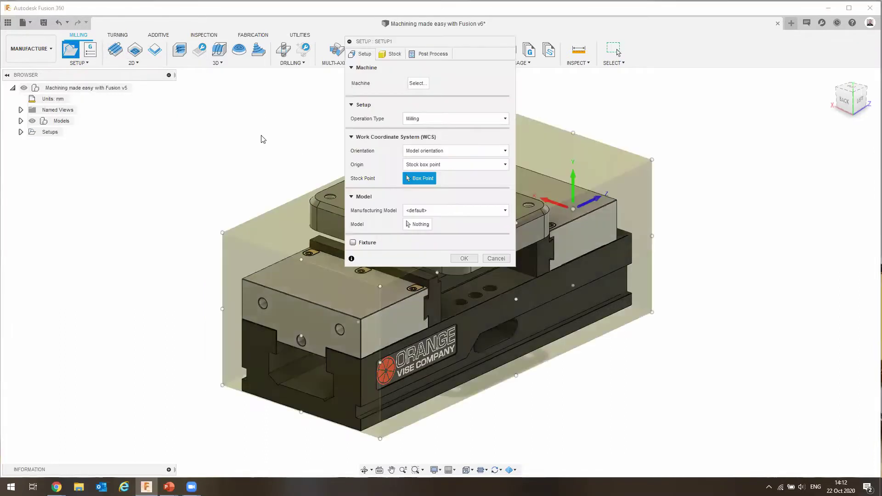
{"action": "middle_click_drag", "start_coordinate": [269, 161], "coordinate": [466, 174]}
{"action": "left_click_drag", "start_coordinate": [366, 46], "coordinate": [207, 83]}
{"action": "middle_click_drag", "start_coordinate": [495, 183], "coordinate": [507, 238]}
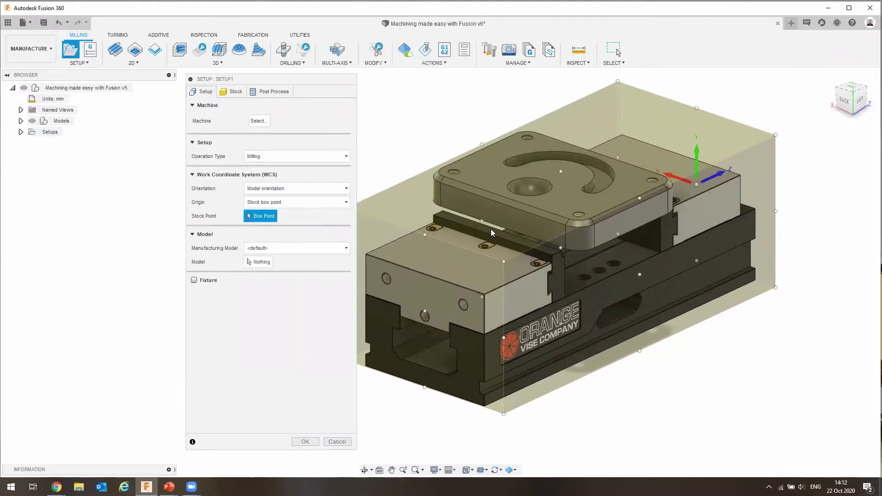
{"action": "left_click", "coordinate": [260, 266]}
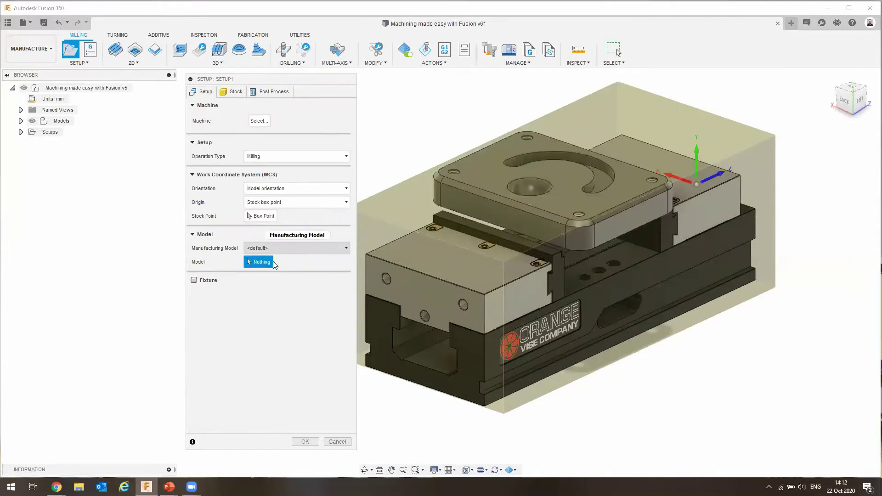
{"action": "left_click", "coordinate": [488, 206]}
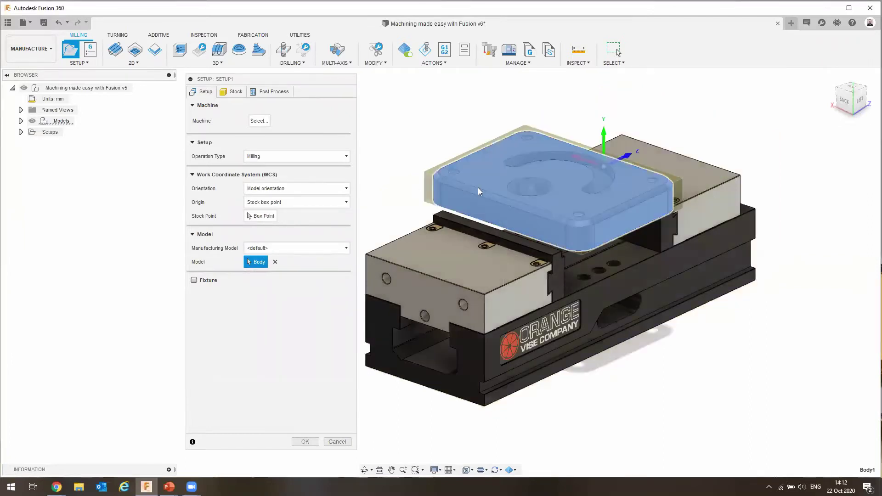
Enable the fixture option in the setup and define both black vise jaws as the fixture bodies.
{"action": "left_click", "coordinate": [194, 281]}
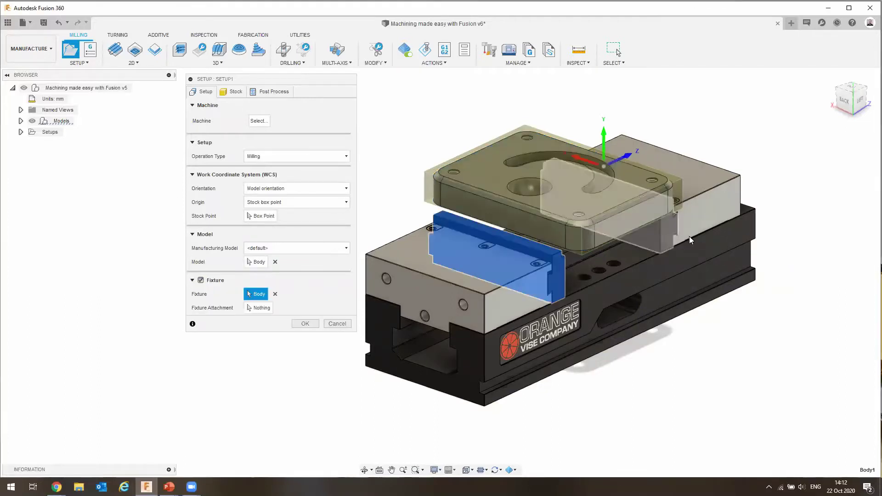
{"action": "left_click", "coordinate": [674, 240]}
{"action": "middle_click_drag", "start_coordinate": [674, 240], "coordinate": [588, 293], "text": "shift"}
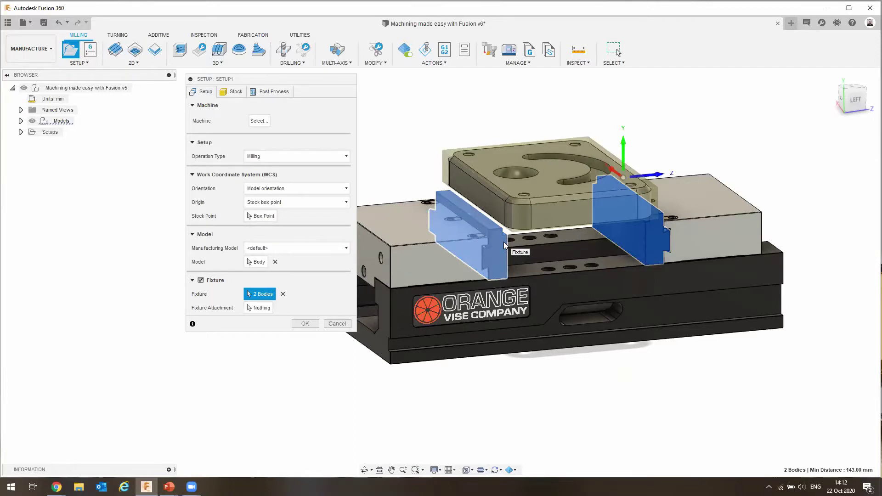
{"action": "middle_click_drag", "start_coordinate": [503, 241], "coordinate": [499, 310], "text": "shift"}
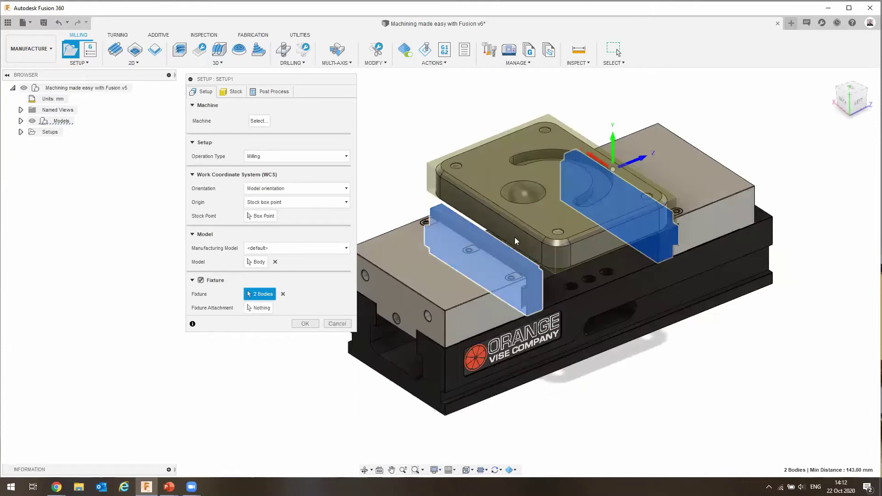
{"action": "scroll", "coordinate": [492, 248], "scroll_direction": "up", "scroll_amount": 3}
{"action": "mouse_move", "coordinate": [406, 250]}
{"action": "middle_mouse_down", "text": "shift"}
{"action": "mouse_move", "coordinate": [419, 250]}
{"action": "mouse_move", "coordinate": [406, 251]}
{"action": "middle_mouse_up", "text": "shift"}
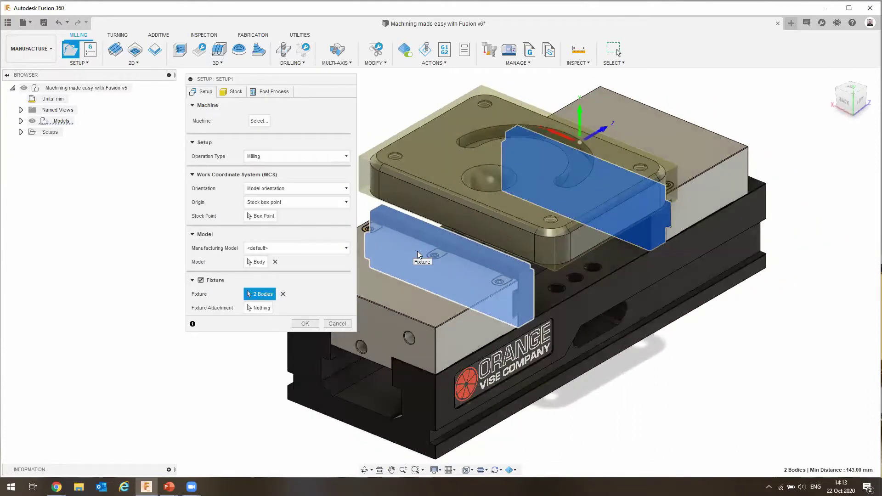
Set the stock bottom offset to 10 mm and inspect the stock's position over the vise jaws.
{"action": "left_click", "coordinate": [233, 92]}
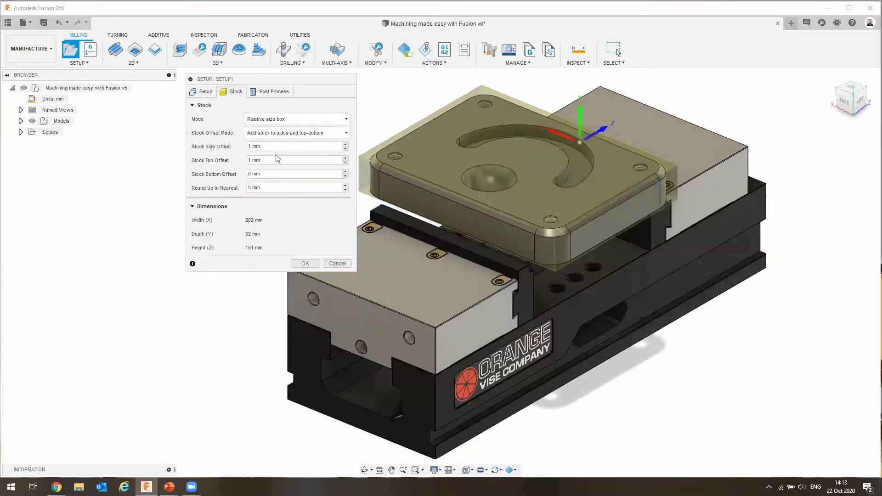
{"action": "left_click", "coordinate": [215, 173]}
{"action": "type", "text": "10"}
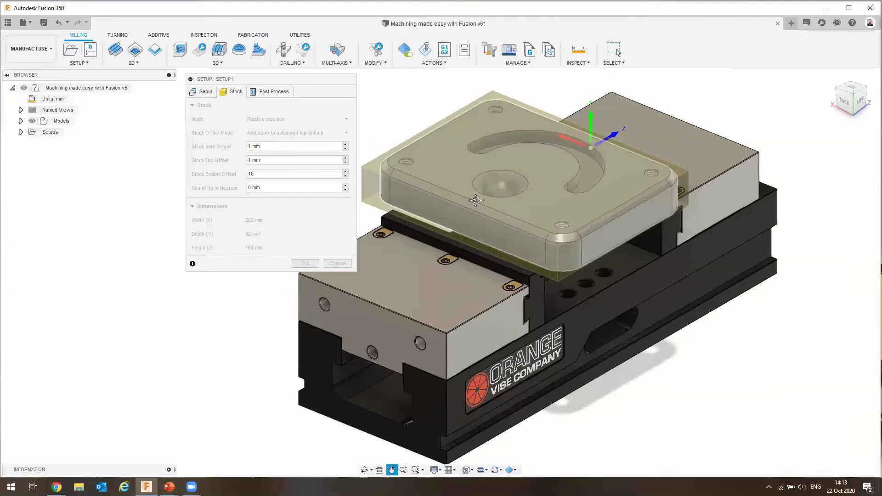
{"action": "left_click_drag", "start_coordinate": [851, 102], "coordinate": [845, 99]}
{"action": "left_click", "coordinate": [846, 99]}
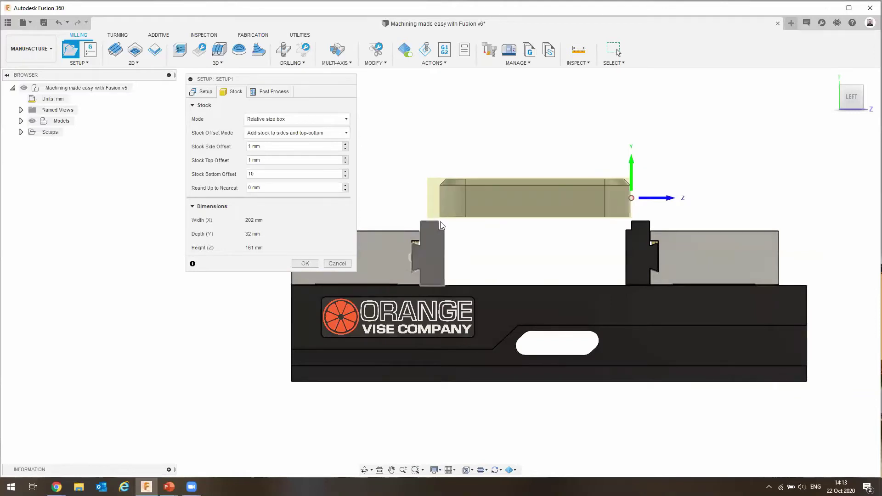
{"action": "scroll", "coordinate": [440, 227], "scroll_direction": "up", "scroll_amount": 5}
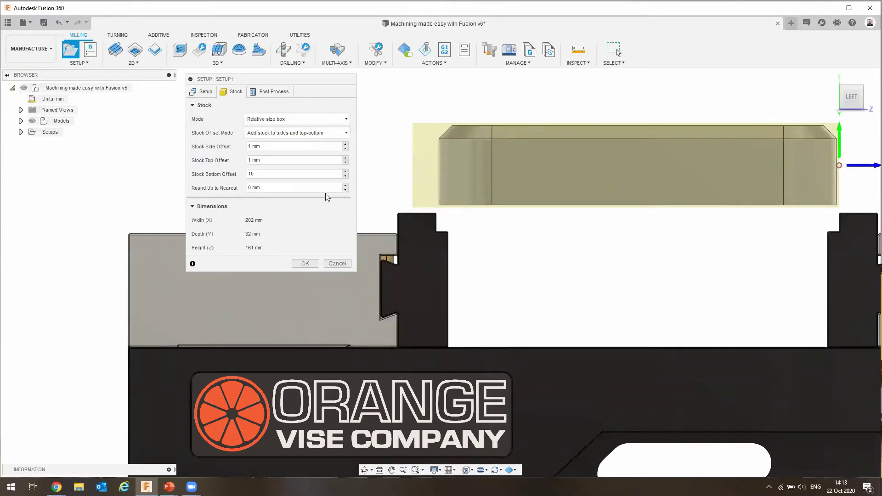
{"action": "left_click", "coordinate": [250, 173]}
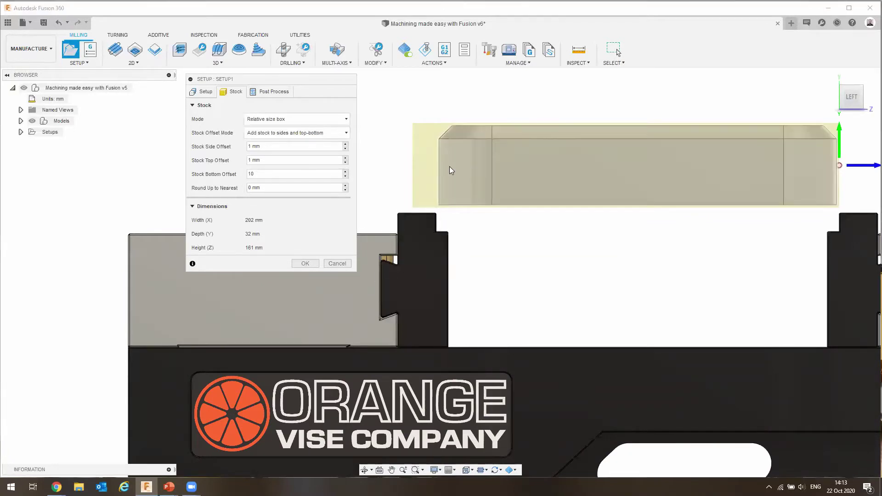
{"action": "scroll", "coordinate": [460, 156], "scroll_direction": "down", "scroll_amount": 3}
{"action": "middle_click_drag", "start_coordinate": [518, 177], "coordinate": [711, 148], "text": "shift"}
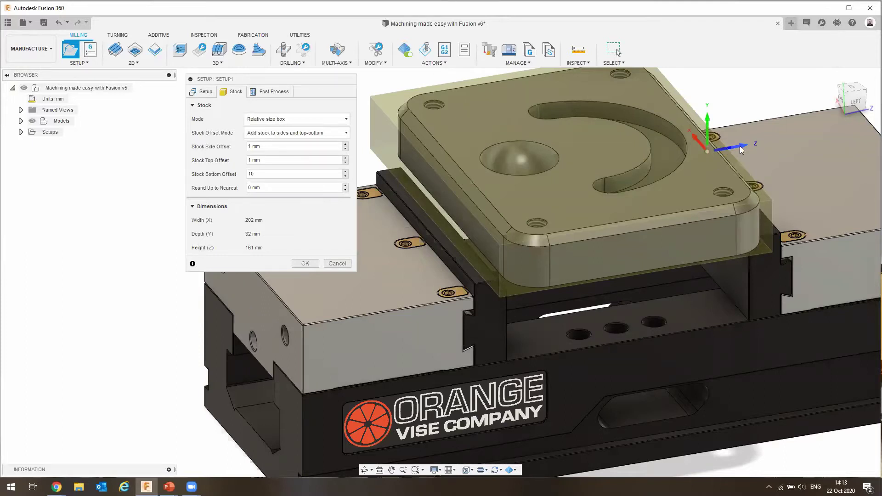
{"action": "scroll", "coordinate": [735, 150], "scroll_direction": "down", "scroll_amount": 3}
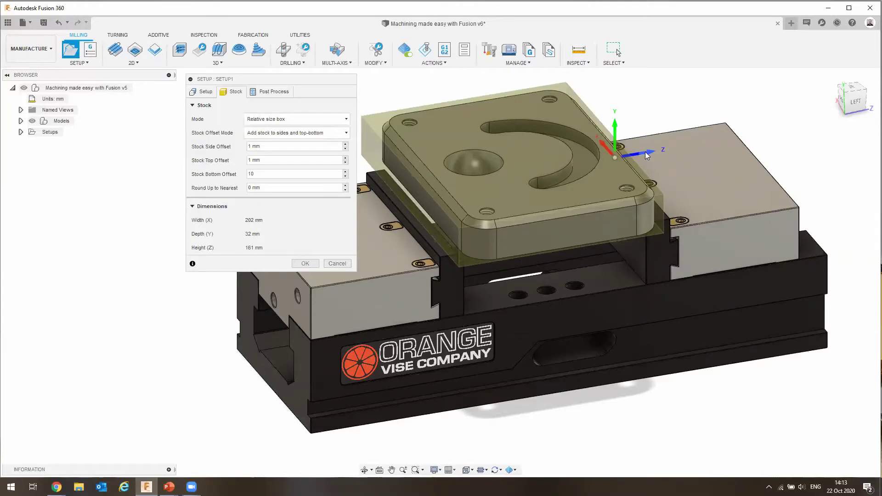
Orient the work coordinate system by the plate's top face, with the Z axis pointing up away from the vise.
{"action": "left_click", "coordinate": [648, 156]}
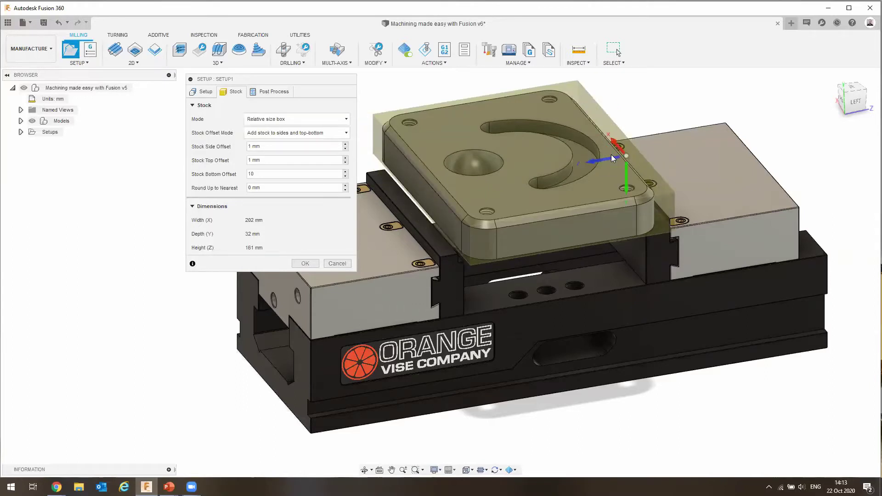
{"action": "left_click", "coordinate": [611, 162]}
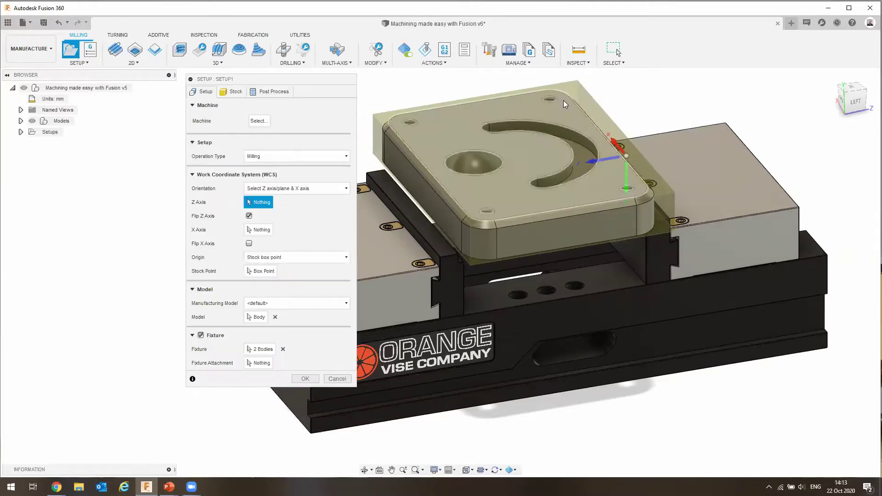
{"action": "left_click", "coordinate": [461, 131]}
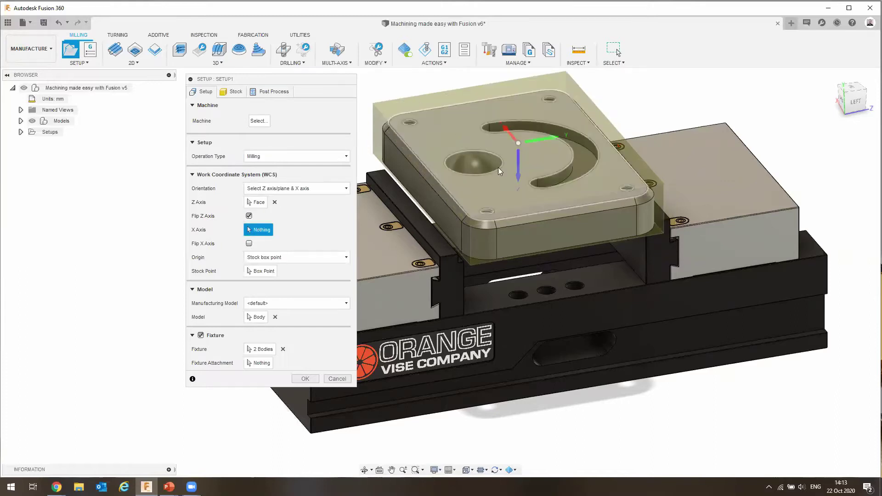
{"action": "left_click", "coordinate": [518, 174]}
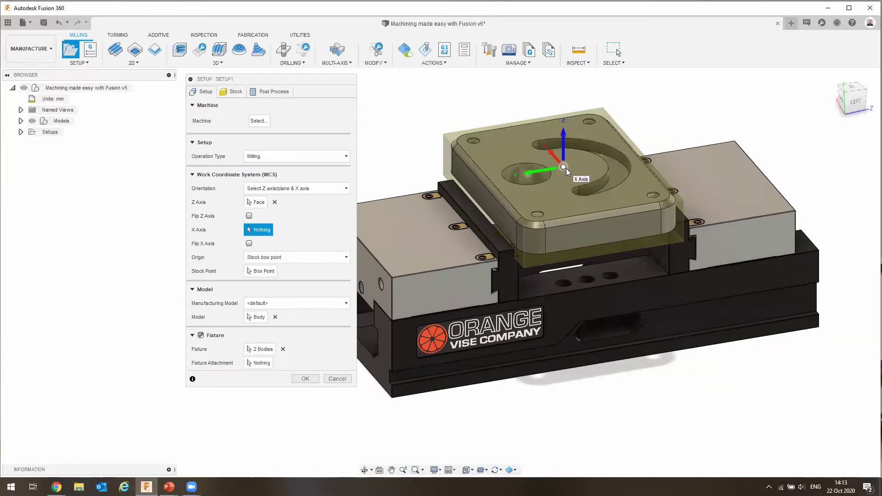
Place the work coordinate origin on the top front-left corner of the stock box and create the setup.
{"action": "left_click", "coordinate": [565, 168]}
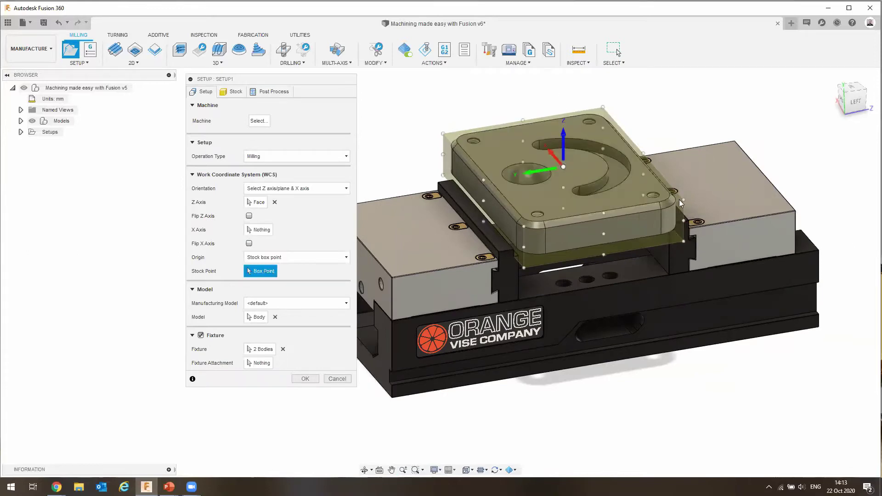
{"action": "left_click", "coordinate": [682, 201]}
{"action": "middle_click_drag", "start_coordinate": [646, 245], "coordinate": [427, 230], "text": "shift"}
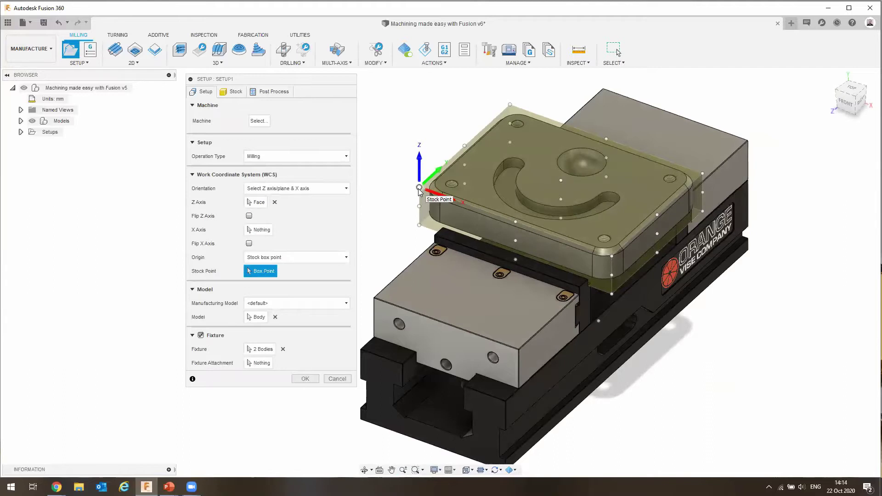
{"action": "left_click", "coordinate": [419, 189]}
{"action": "left_click", "coordinate": [305, 379]}
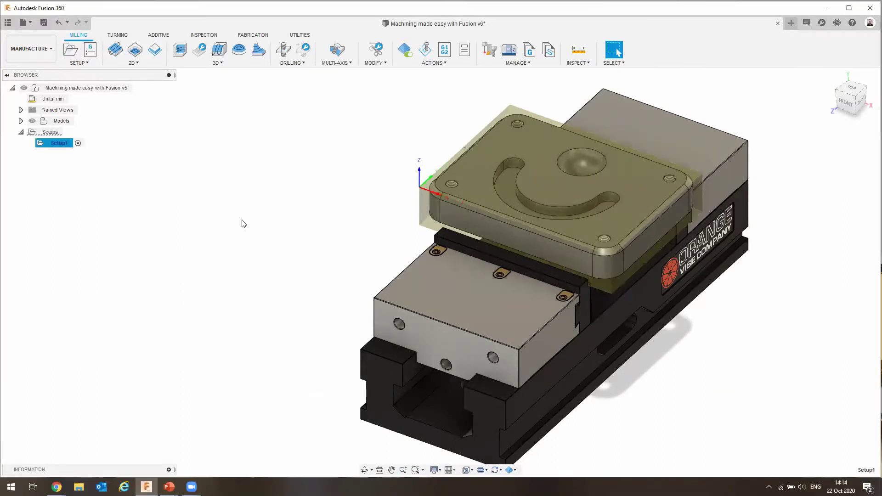
{"action": "middle_click_drag", "start_coordinate": [350, 164], "coordinate": [459, 152], "text": "shift"}
{"action": "left_click", "coordinate": [848, 98]}
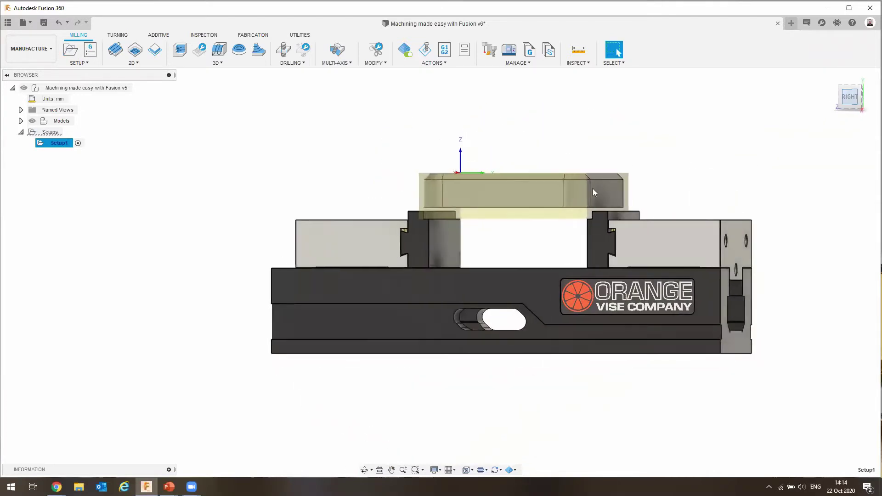
{"action": "scroll", "coordinate": [431, 215], "scroll_direction": "up", "scroll_amount": 5}
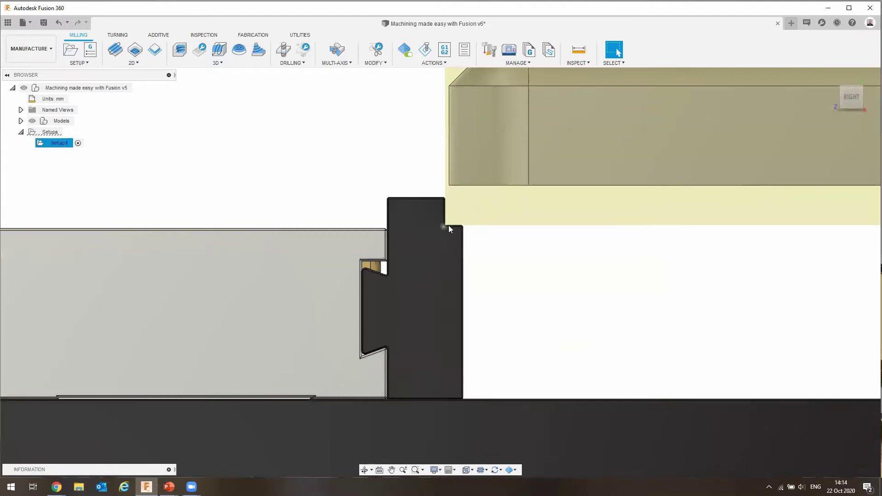
{"action": "scroll", "coordinate": [447, 225], "scroll_direction": "down", "scroll_amount": 5}
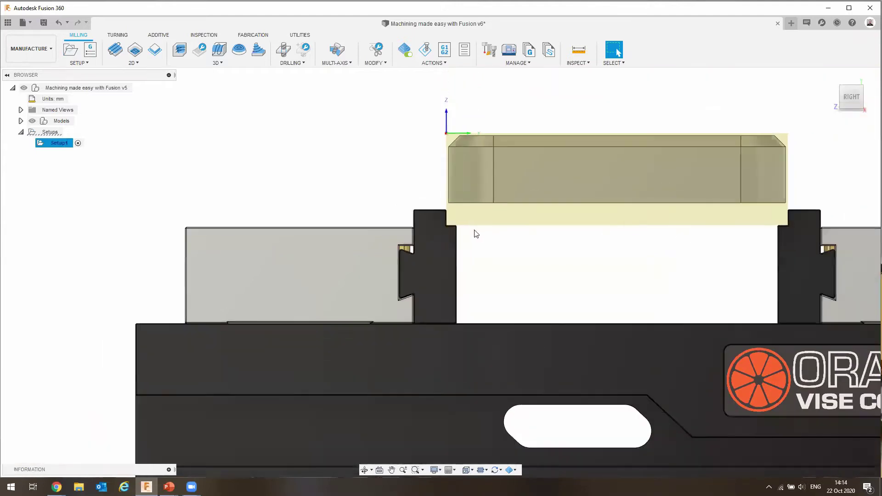
{"action": "middle_click_drag", "start_coordinate": [508, 248], "coordinate": [405, 244], "text": "shift"}
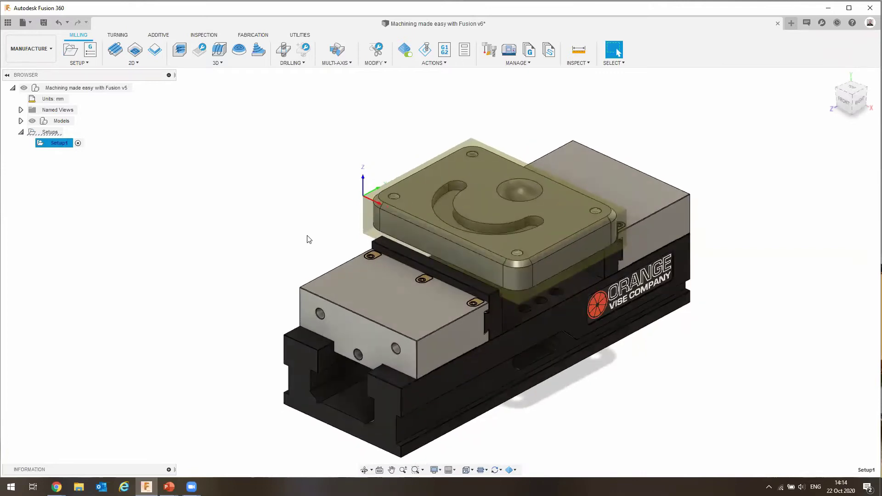
Start a Face operation, open its tool selection and search the Fusion 360 Library for "Ball" tools.
{"action": "left_click", "coordinate": [115, 50]}
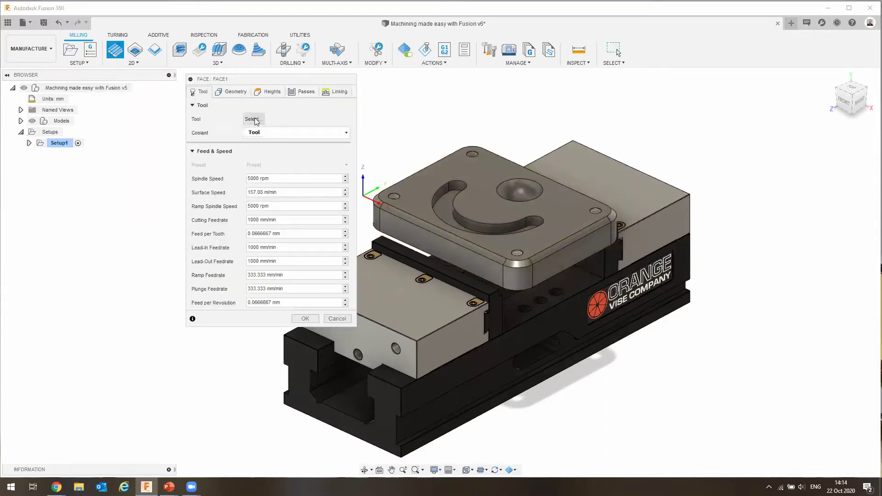
{"action": "left_click", "coordinate": [253, 119]}
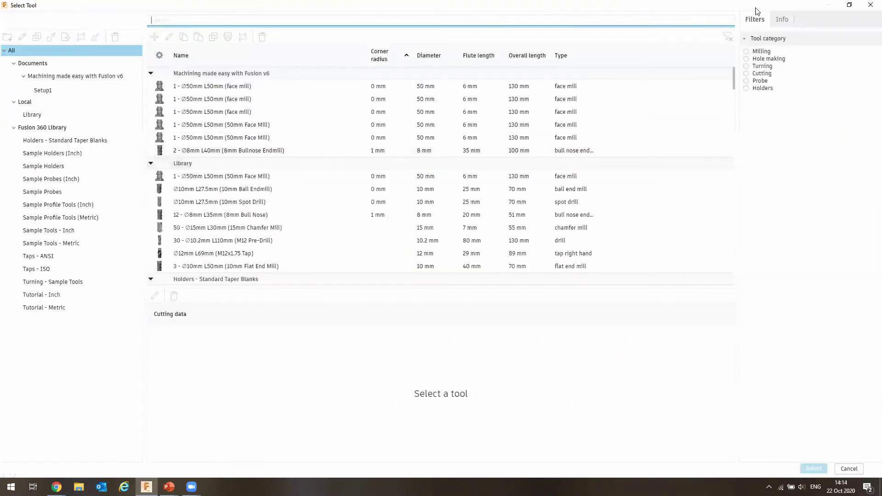
{"action": "left_click", "coordinate": [51, 133]}
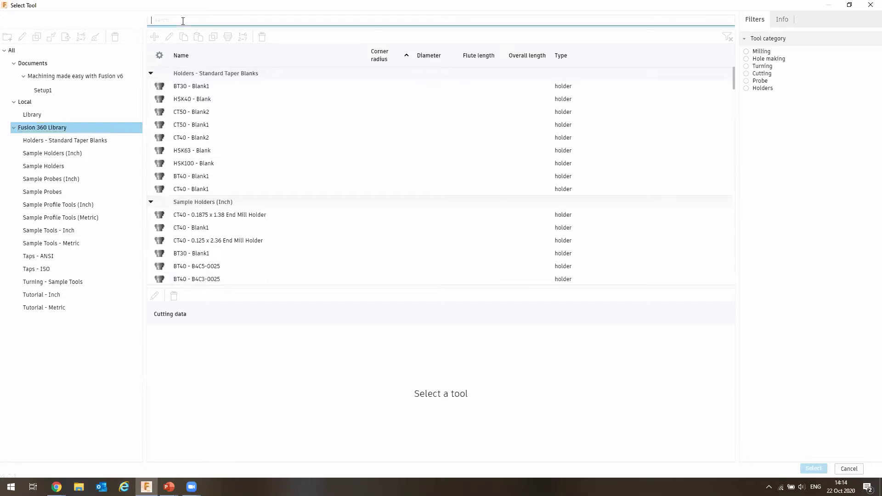
{"action": "type", "text": "Ball"}
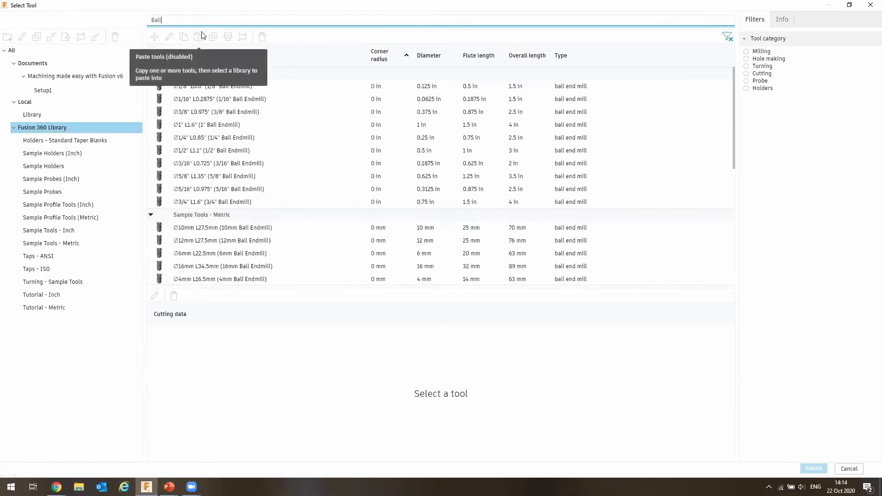
{"action": "scroll", "coordinate": [251, 184], "scroll_direction": "down", "scroll_amount": 3}
{"action": "scroll", "coordinate": [250, 212], "scroll_direction": "up", "scroll_amount": 3}
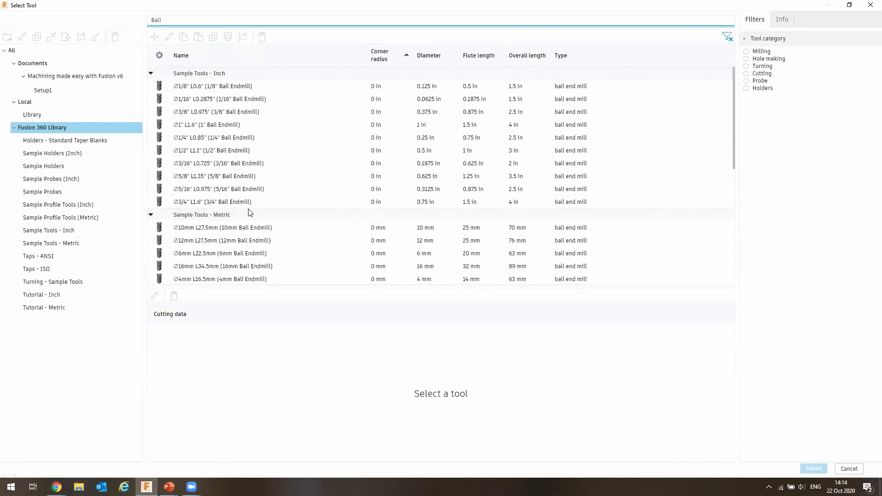
Switch to the local tool library and clear the search text to list all of its tools.
{"action": "left_click", "coordinate": [33, 117]}
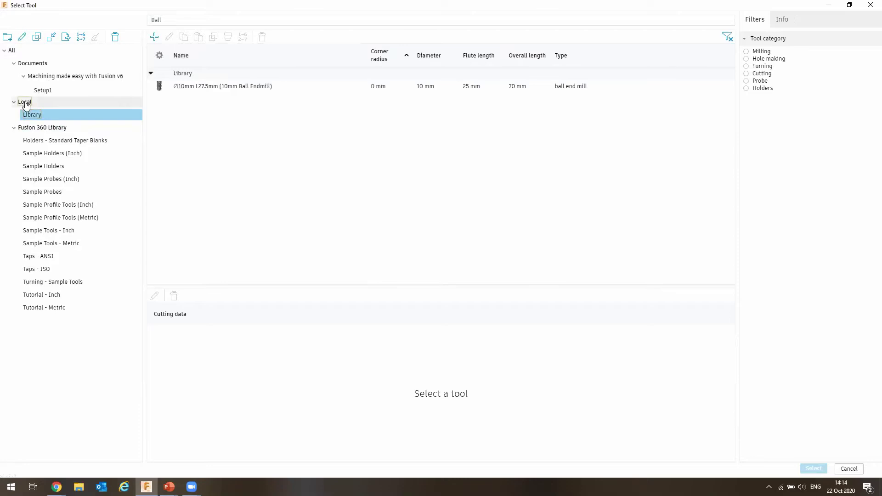
{"action": "left_click", "coordinate": [26, 103]}
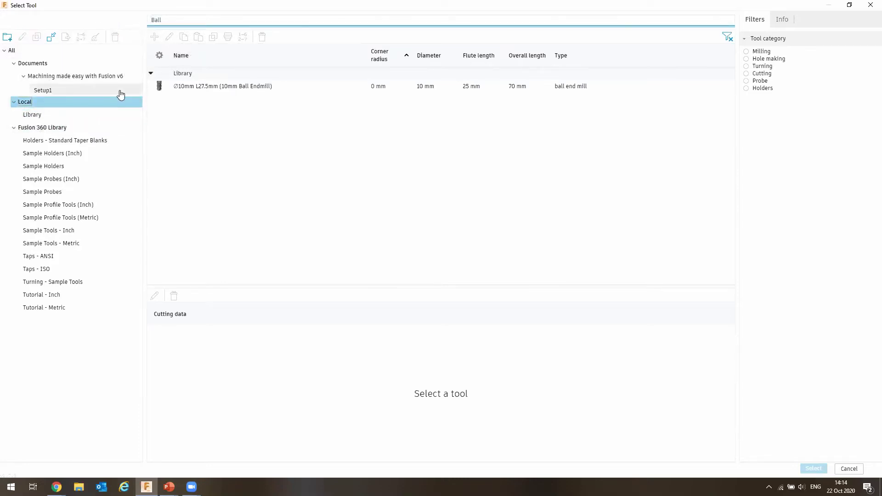
{"action": "double_click", "coordinate": [165, 20]}
{"action": "key", "text": "BackSpace"}
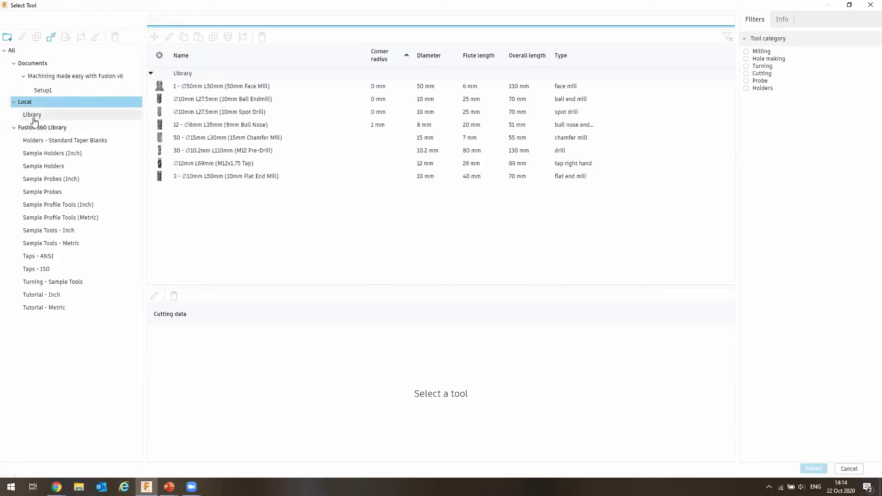
{"action": "left_click", "coordinate": [33, 116]}
{"action": "left_click", "coordinate": [33, 116]}
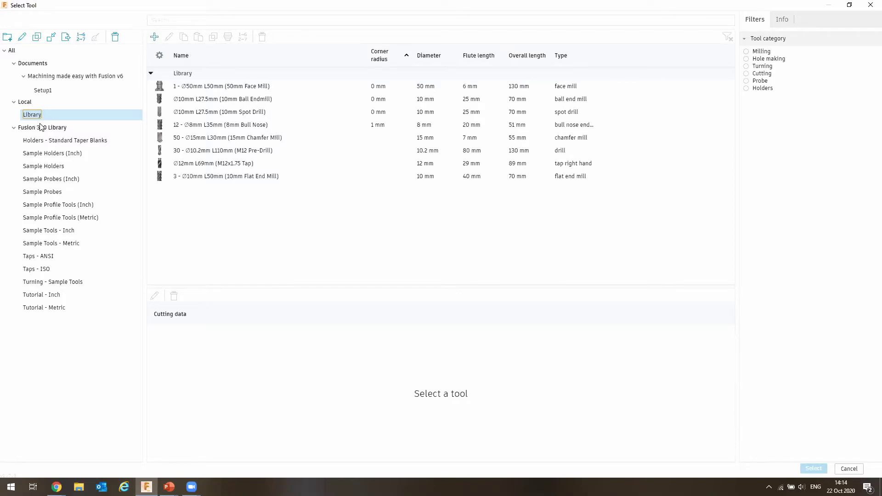
Open the local library's 50mm Face Mill for editing and examine its cutter geometry, including diameter, shaft diameter and overall length.
{"action": "left_click", "coordinate": [202, 91]}
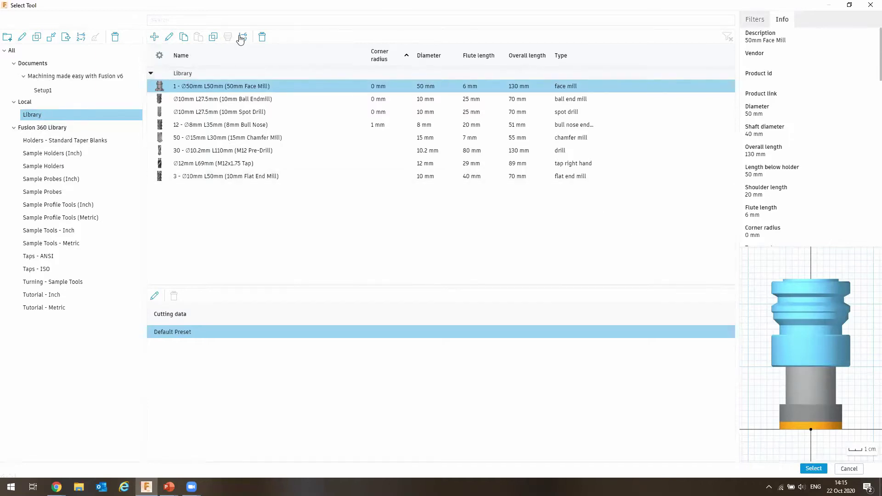
{"action": "right_click", "coordinate": [231, 80]}
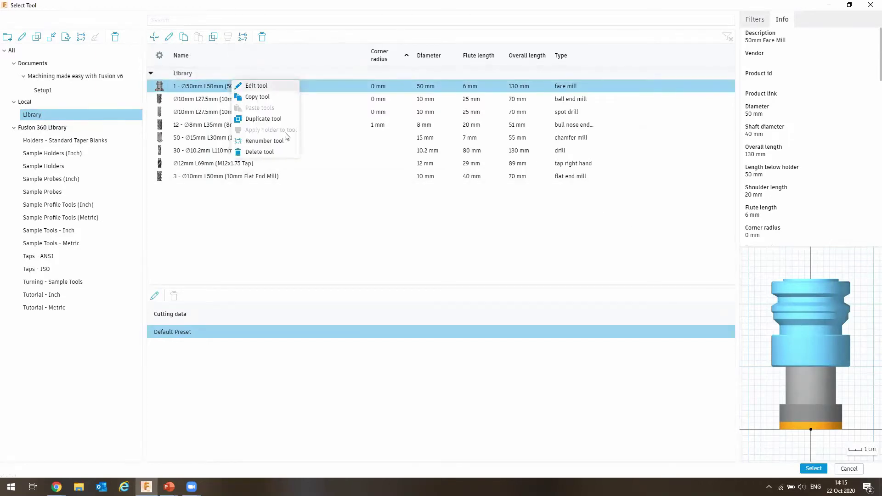
{"action": "left_click", "coordinate": [247, 86]}
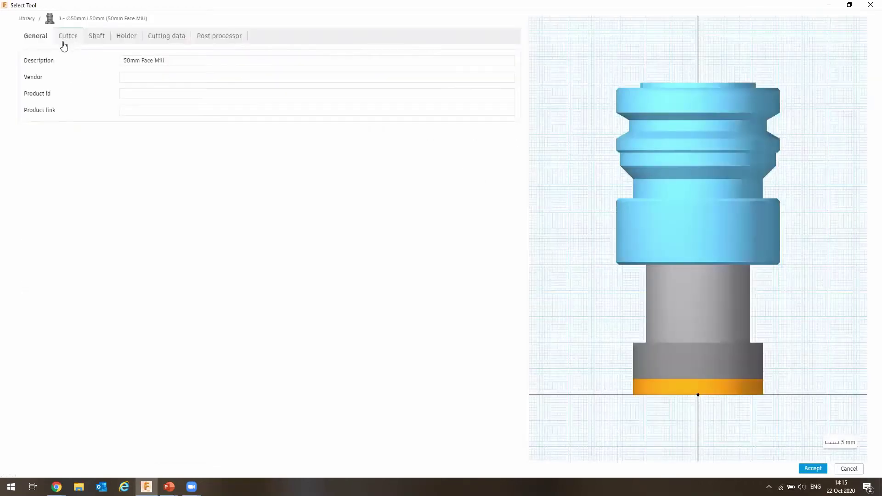
{"action": "left_click", "coordinate": [62, 40]}
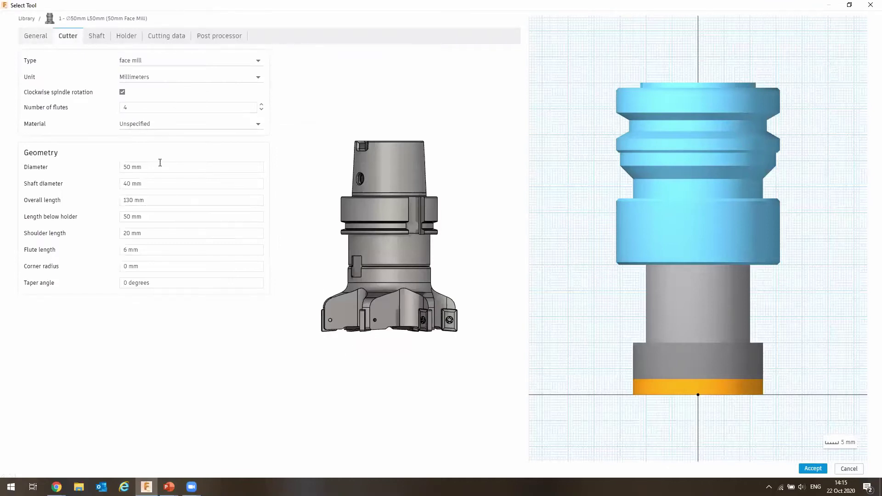
{"action": "left_click", "coordinate": [131, 166]}
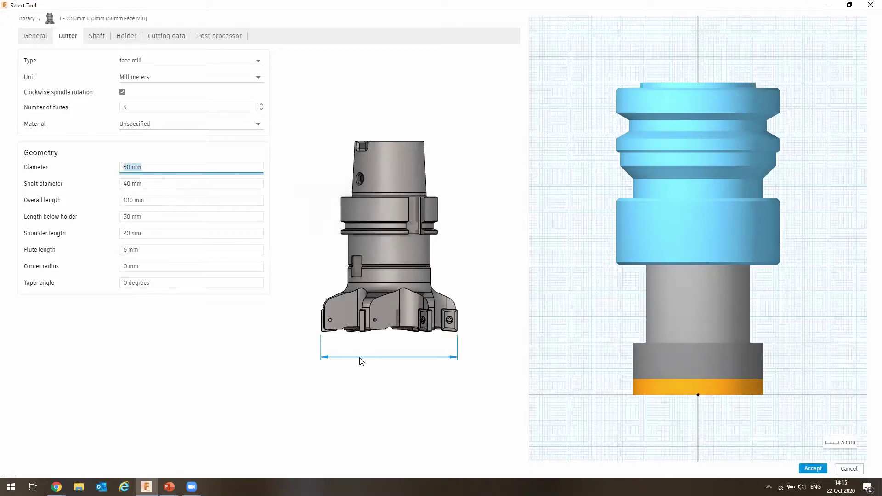
{"action": "key", "text": "Tab"}
{"action": "left_click", "coordinate": [158, 200]}
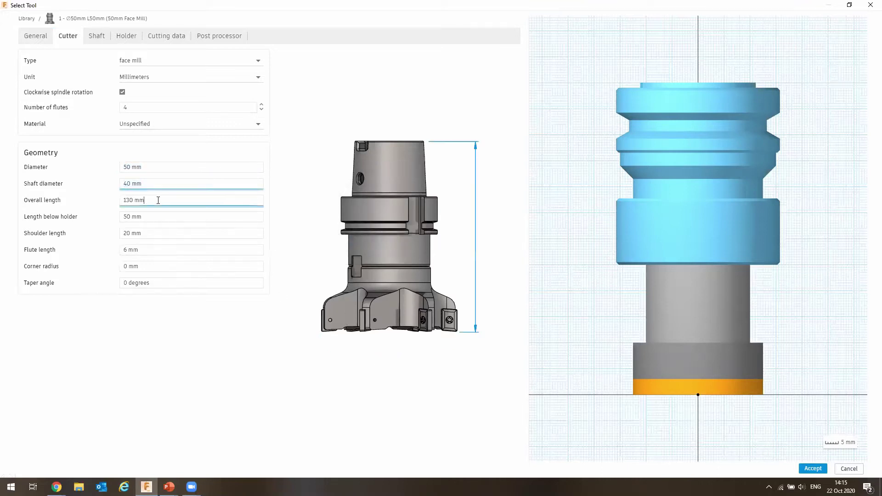
{"action": "left_click", "coordinate": [812, 468]}
Assign the 50mm Face Mill from the local library to the Face operation and generate the facing toolpath.
{"action": "double_click", "coordinate": [197, 88]}
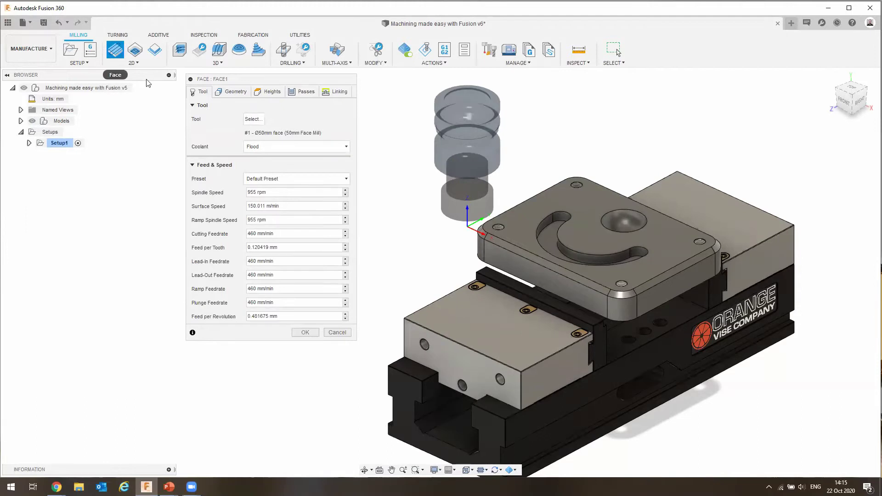
{"action": "left_click", "coordinate": [304, 332]}
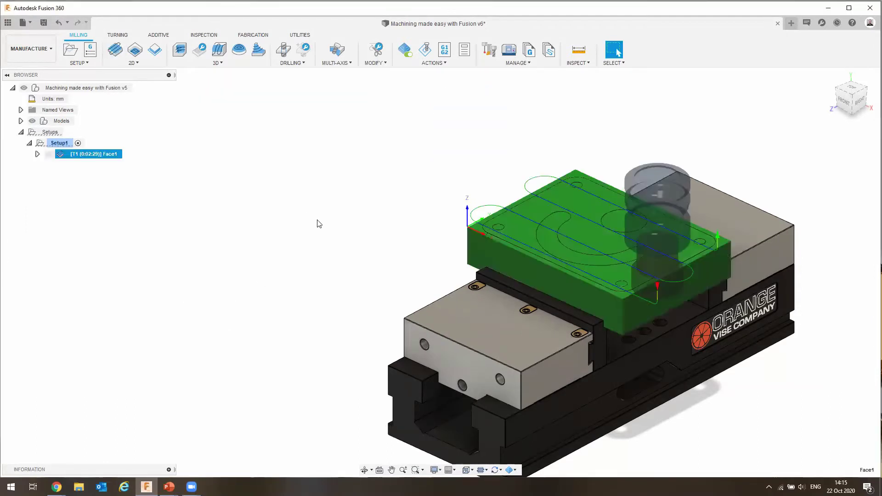
Examine the facing toolpath against the setup's stock and work origin in isometric and front views.
{"action": "middle_click_drag", "start_coordinate": [336, 202], "coordinate": [274, 199]}
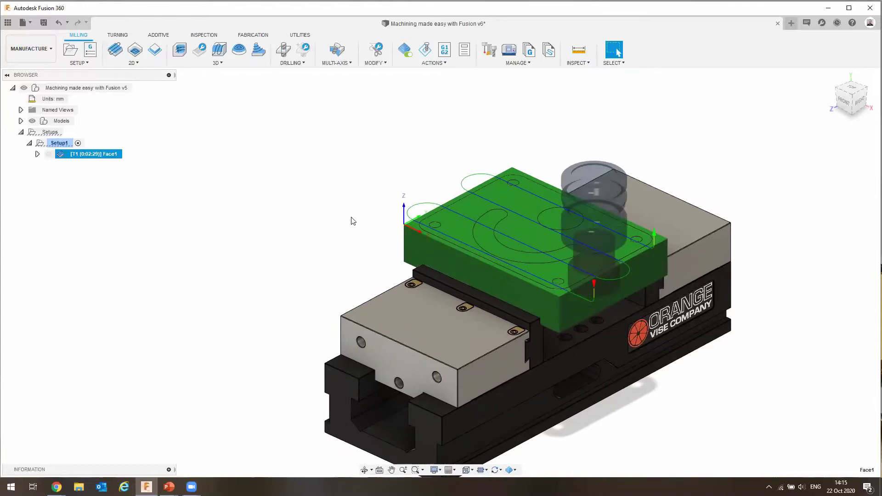
{"action": "scroll", "coordinate": [410, 229], "scroll_direction": "up", "scroll_amount": 5}
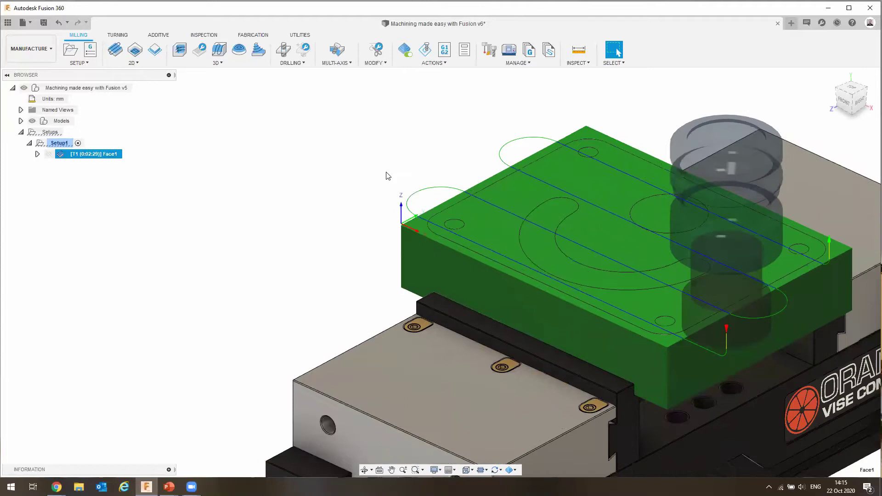
{"action": "scroll", "coordinate": [409, 198], "scroll_direction": "down", "scroll_amount": 3}
{"action": "scroll", "coordinate": [351, 184], "scroll_direction": "up", "scroll_amount": 2}
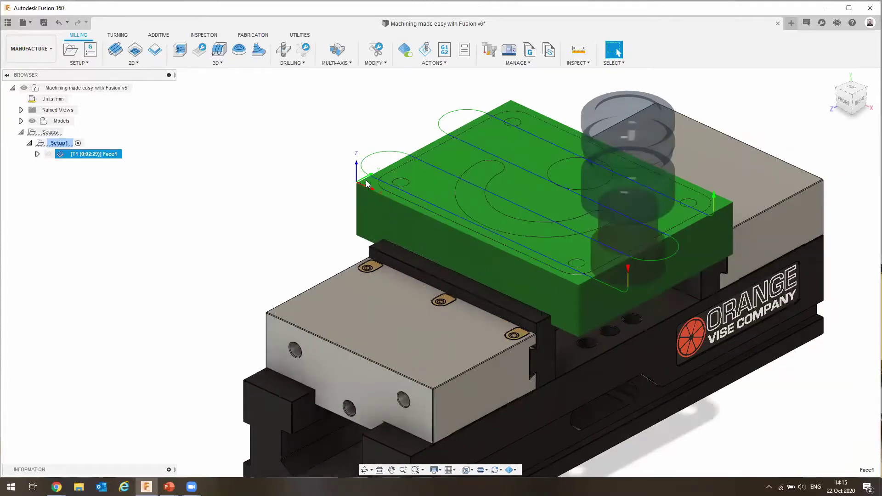
{"action": "scroll", "coordinate": [367, 184], "scroll_direction": "up", "scroll_amount": 2}
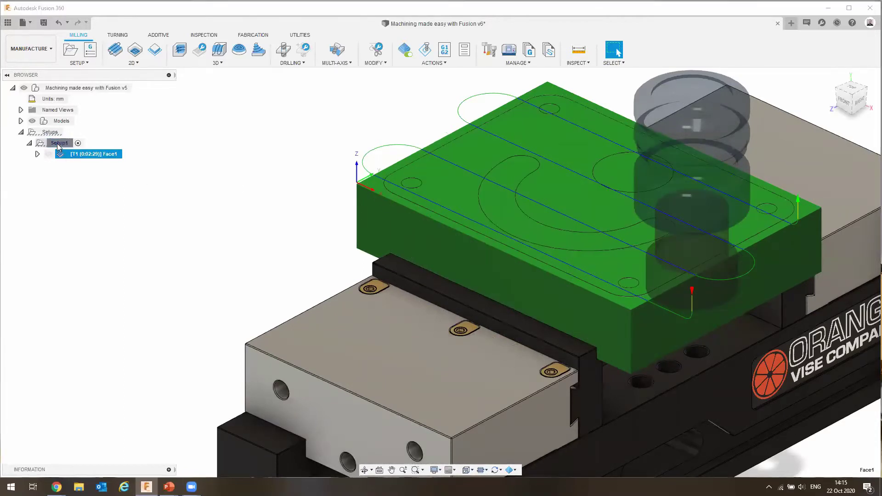
{"action": "left_click", "coordinate": [57, 143]}
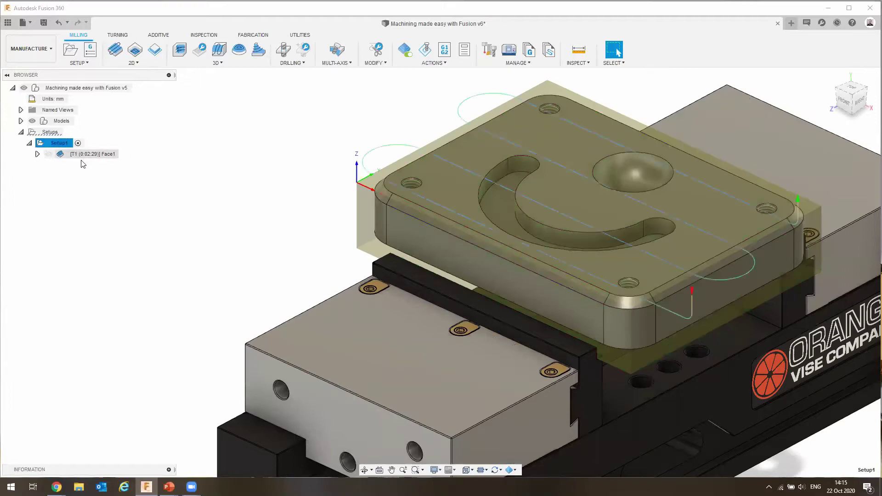
{"action": "left_click", "coordinate": [848, 100]}
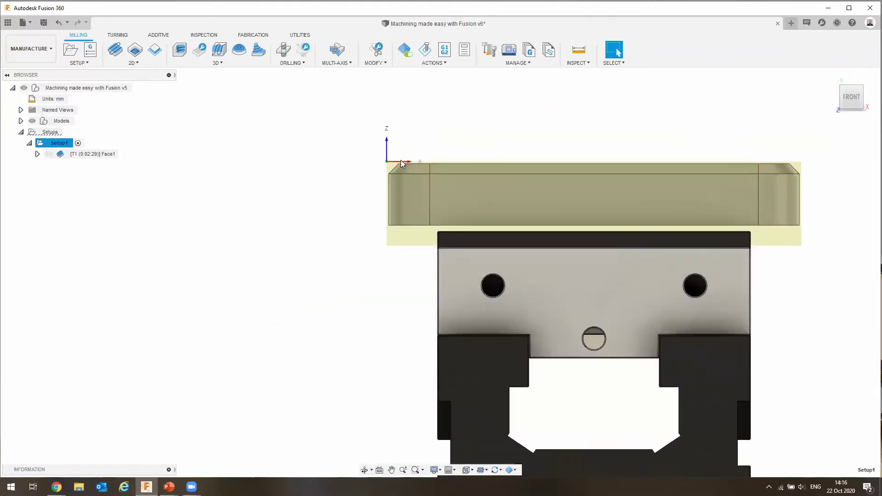
{"action": "scroll", "coordinate": [404, 163], "scroll_direction": "up", "scroll_amount": 5}
{"action": "left_click", "coordinate": [79, 156]}
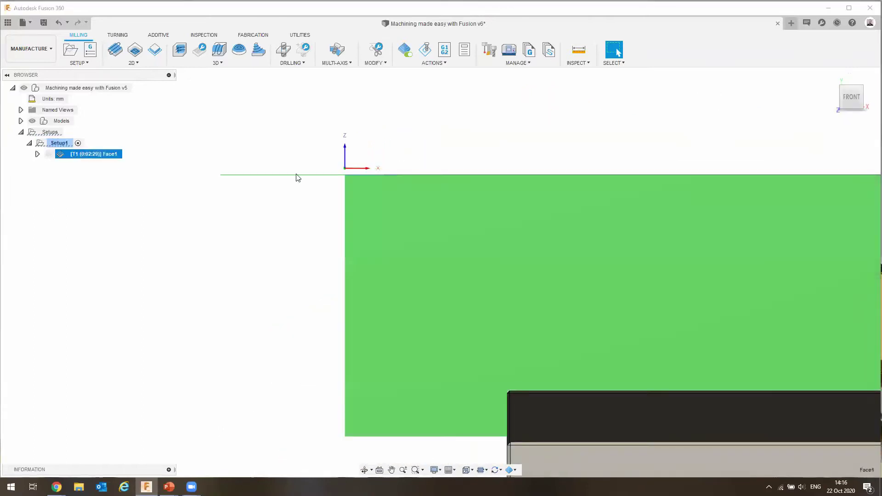
{"action": "left_click", "coordinate": [861, 88]}
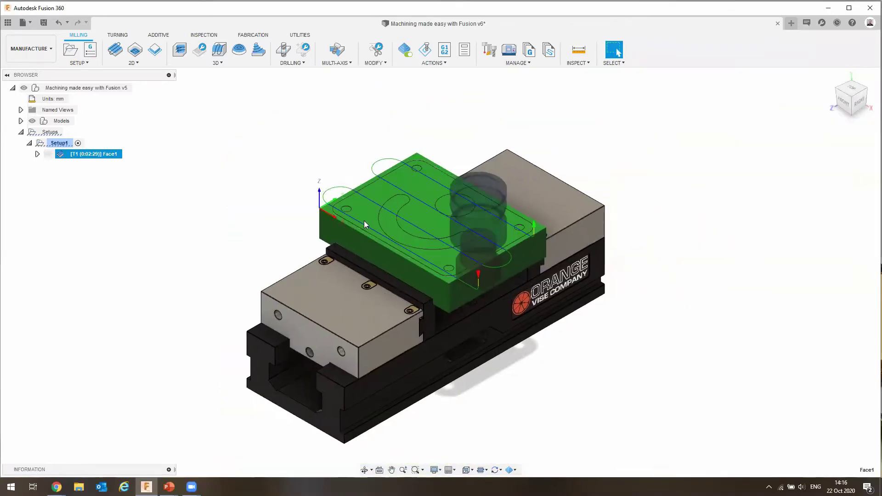
{"action": "left_click", "coordinate": [287, 192]}
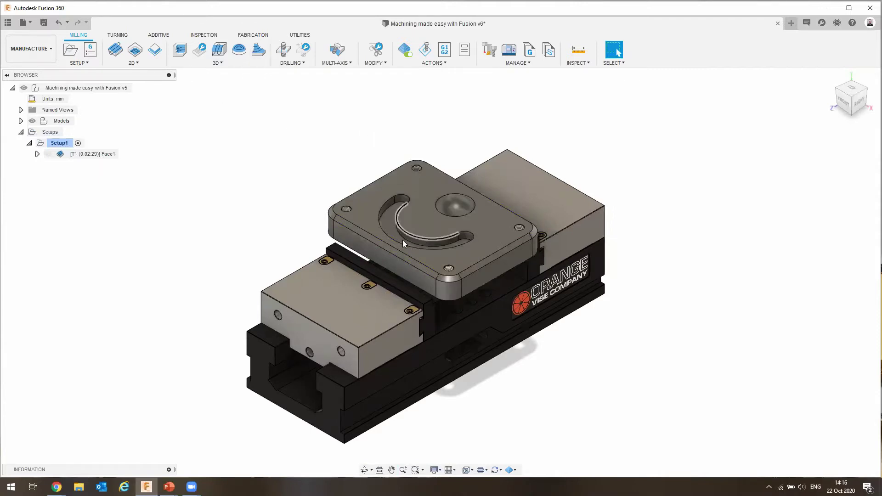
Start a 2D Adaptive Clearing operation and select the floor contour of the plate's curved slot as the pocket.
{"action": "scroll", "coordinate": [403, 240], "scroll_direction": "up", "scroll_amount": 10}
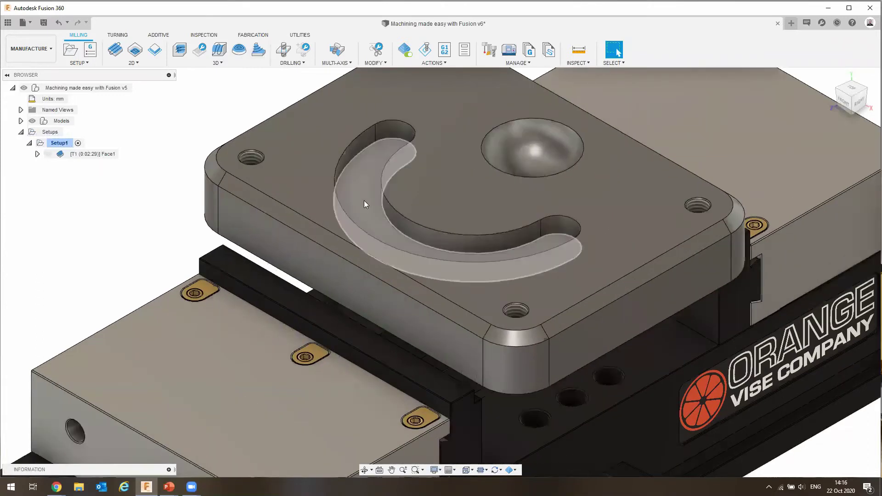
{"action": "scroll", "coordinate": [371, 205], "scroll_direction": "down", "scroll_amount": 5}
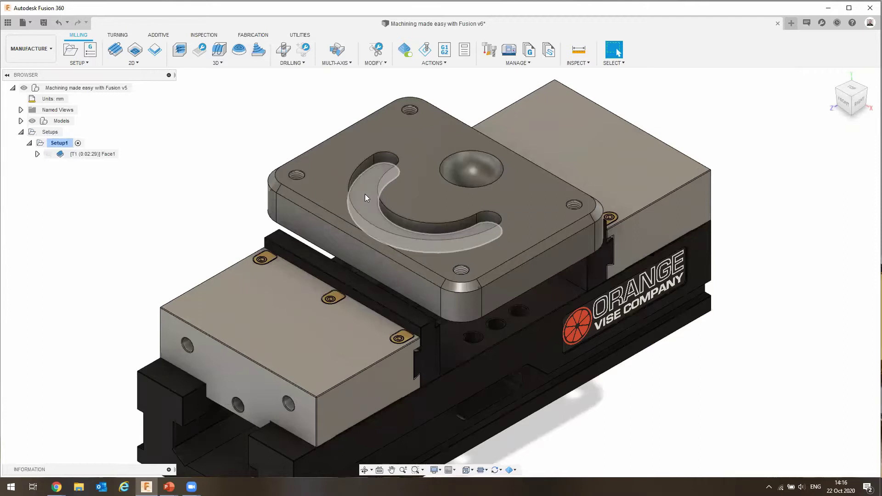
{"action": "left_click", "coordinate": [136, 50]}
{"action": "middle_click_drag", "start_coordinate": [445, 169], "coordinate": [532, 171]}
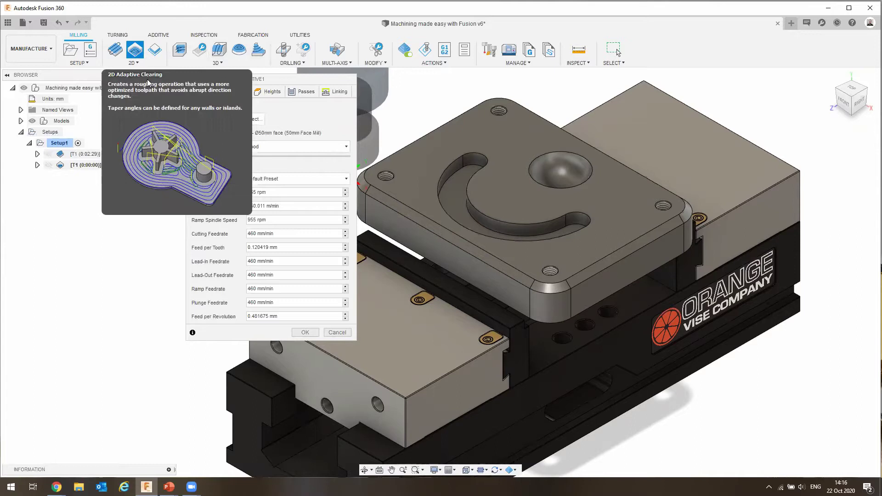
{"action": "left_click", "coordinate": [449, 186]}
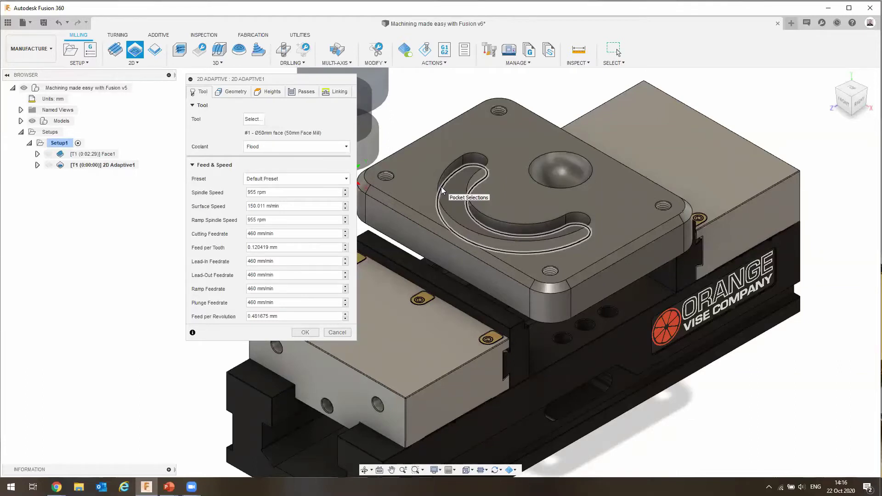
{"action": "left_click", "coordinate": [448, 190]}
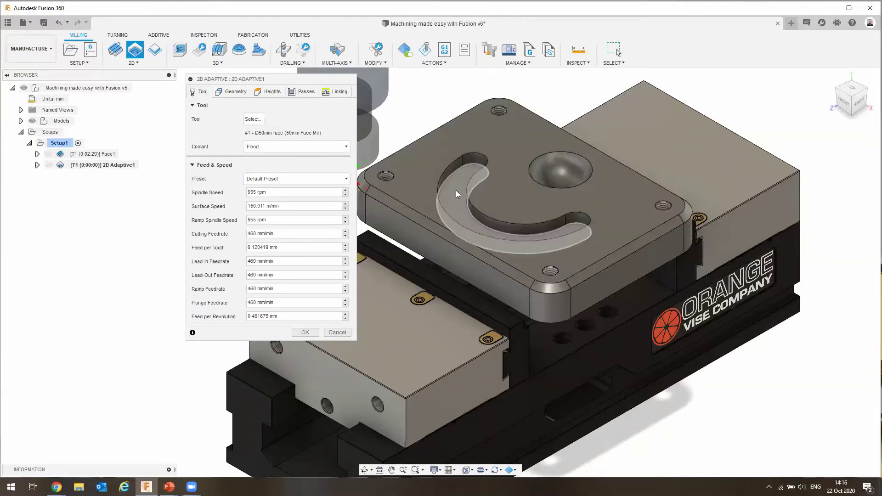
{"action": "scroll", "coordinate": [456, 190], "scroll_direction": "up", "scroll_amount": 2}
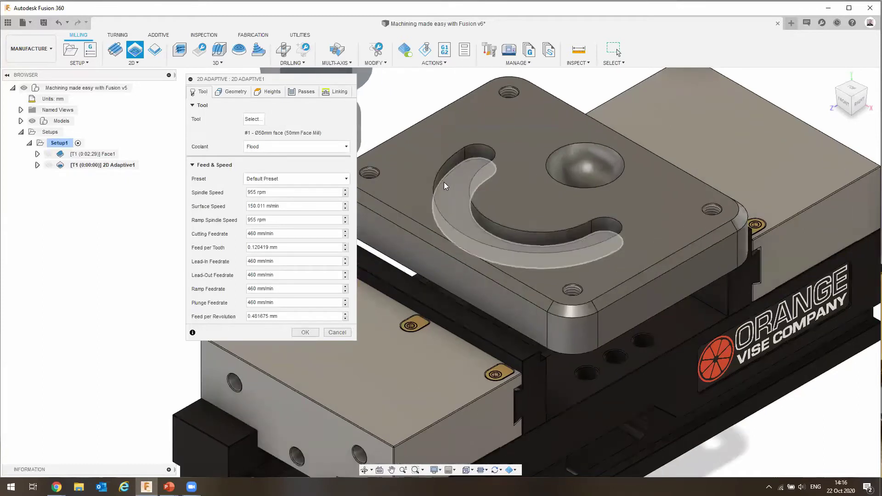
{"action": "left_click", "coordinate": [442, 181]}
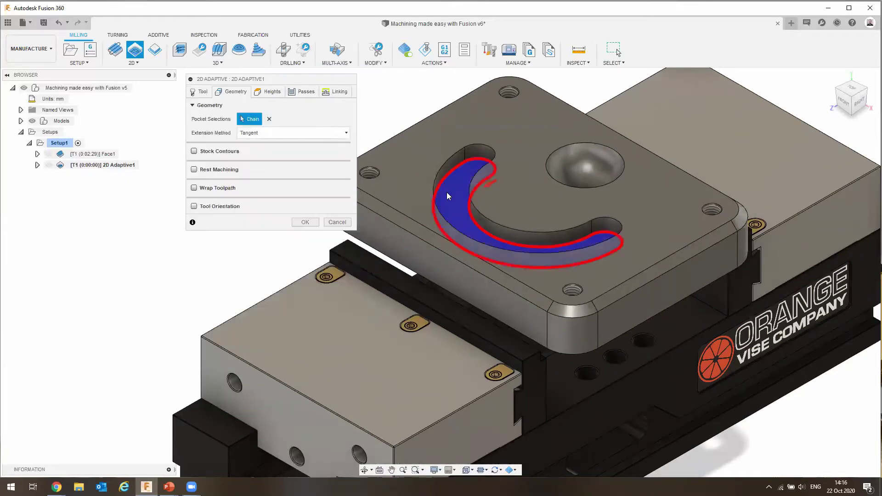
Assign the 8mm Bull Nose from the local library to the 2D Adaptive operation and generate the slot clearing toolpath.
{"action": "left_click", "coordinate": [201, 92]}
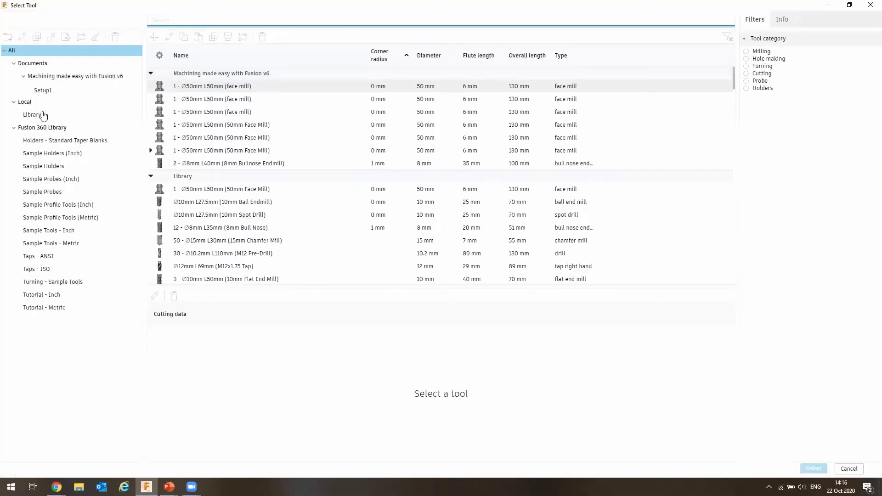
{"action": "left_click", "coordinate": [43, 116]}
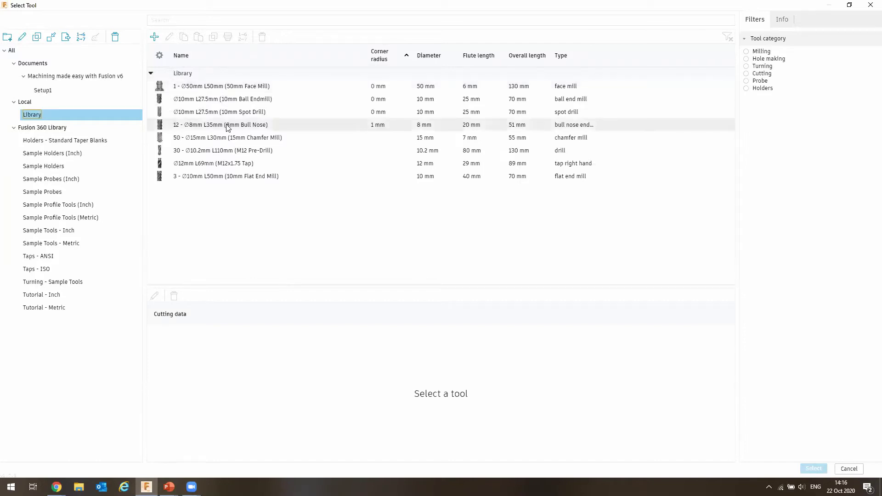
{"action": "left_click", "coordinate": [226, 127]}
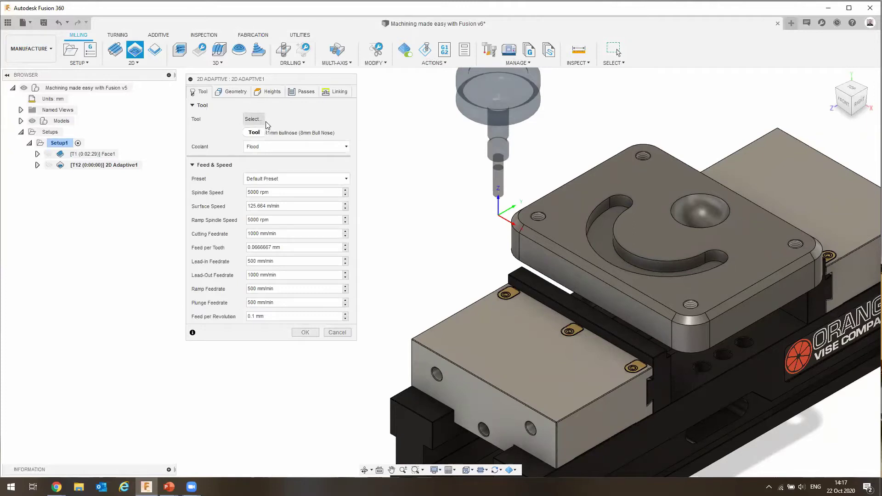
{"action": "left_click", "coordinate": [303, 332]}
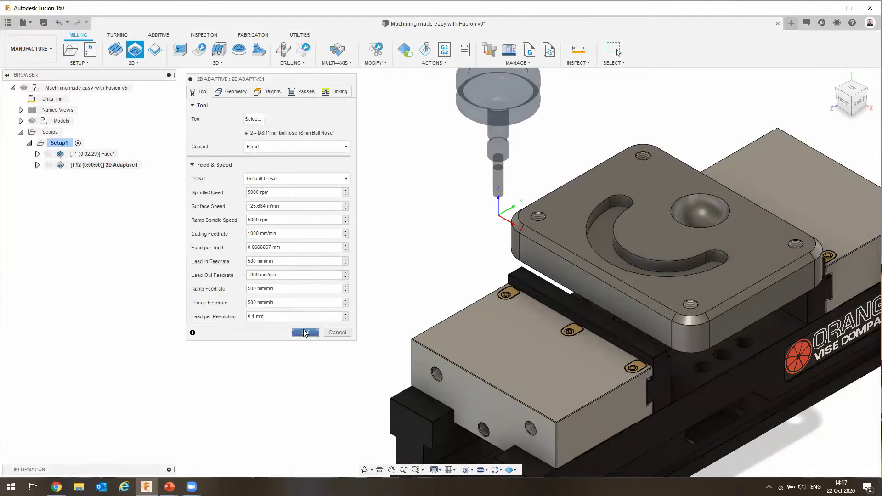
{"action": "left_click", "coordinate": [303, 332]}
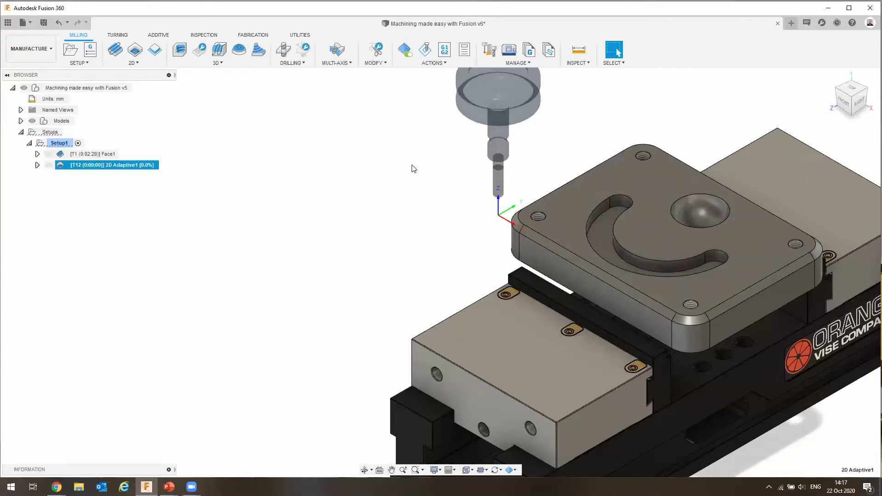
{"action": "middle_click_drag", "start_coordinate": [420, 163], "coordinate": [339, 158]}
{"action": "scroll", "coordinate": [563, 259], "scroll_direction": "up", "scroll_amount": 5}
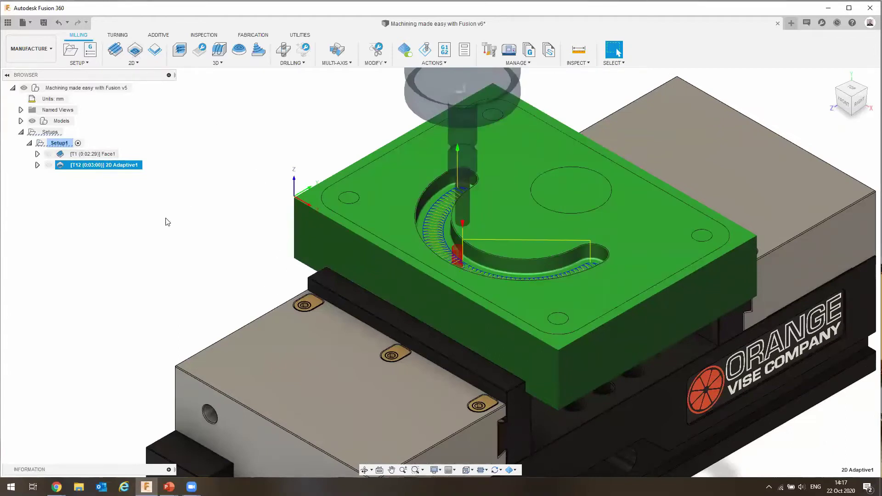
Simulate all of Setup1's toolpaths with the stock displayed and watch the facing passes at reduced playback speed.
{"action": "left_click", "coordinate": [103, 144]}
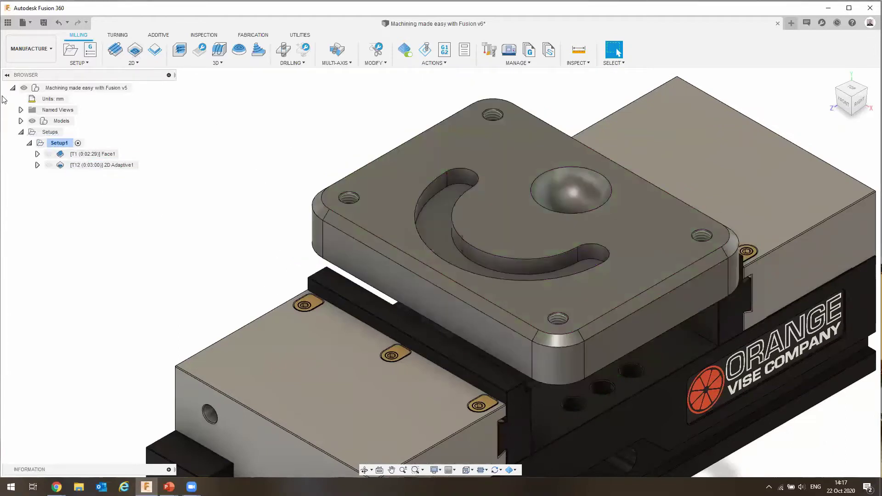
{"action": "left_click", "coordinate": [428, 51]}
{"action": "left_click_drag", "start_coordinate": [715, 106], "coordinate": [90, 190]}
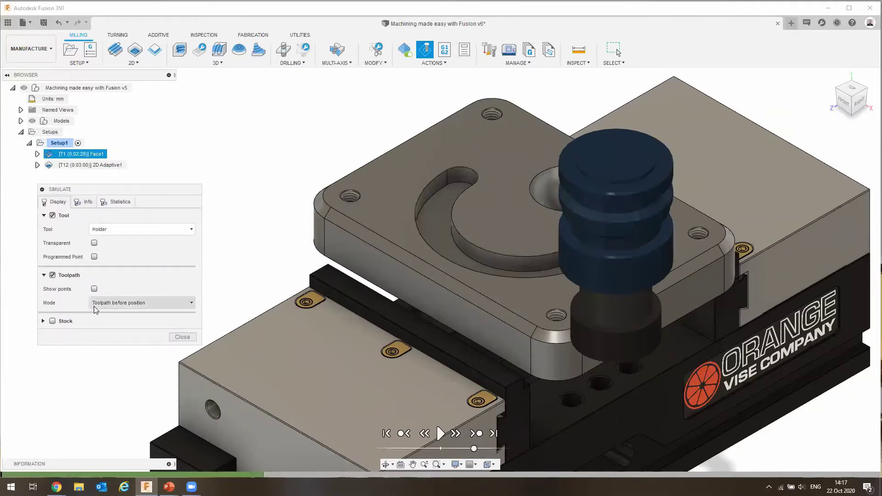
{"action": "left_click", "coordinate": [53, 321]}
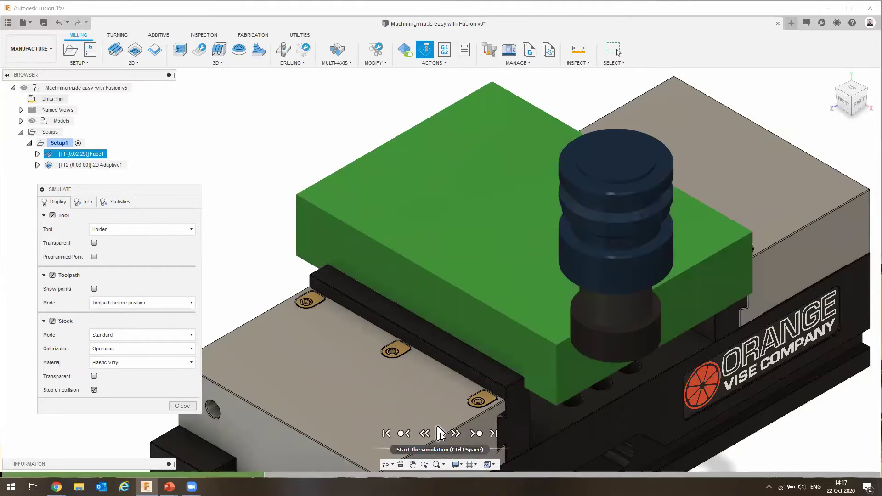
{"action": "left_click", "coordinate": [440, 433]}
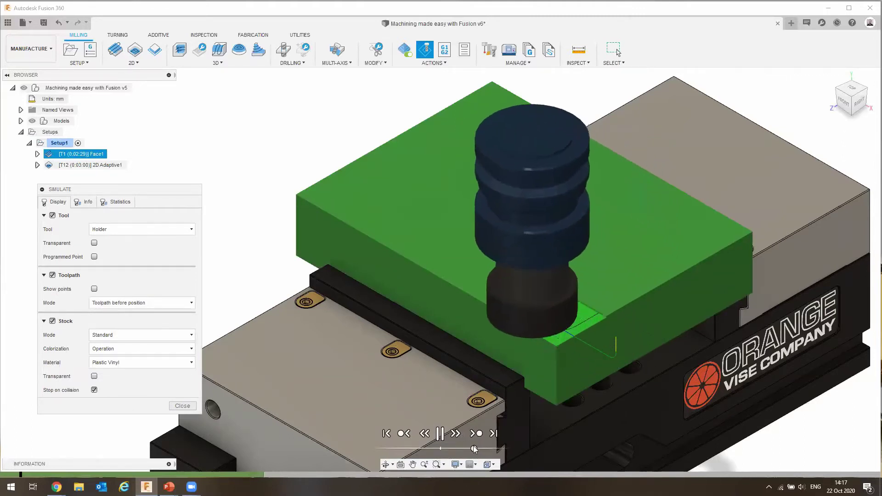
{"action": "left_click_drag", "start_coordinate": [468, 449], "coordinate": [458, 449]}
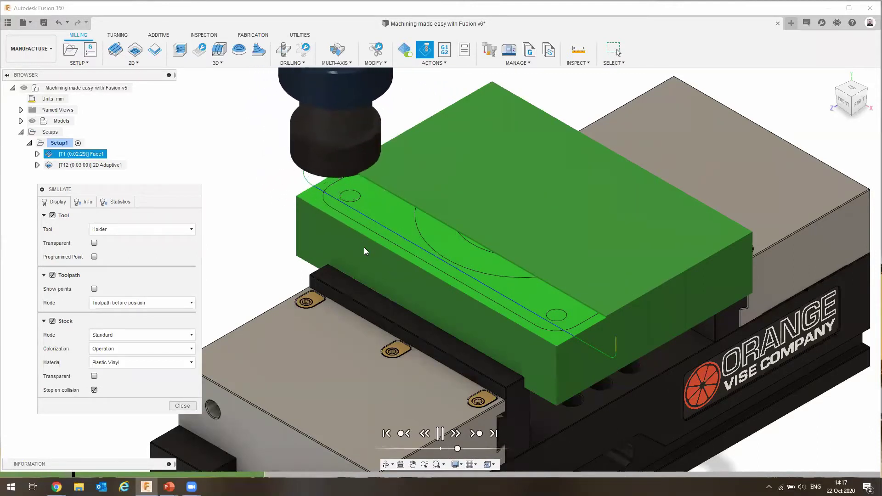
{"action": "scroll", "coordinate": [403, 175], "scroll_direction": "up", "scroll_amount": 2}
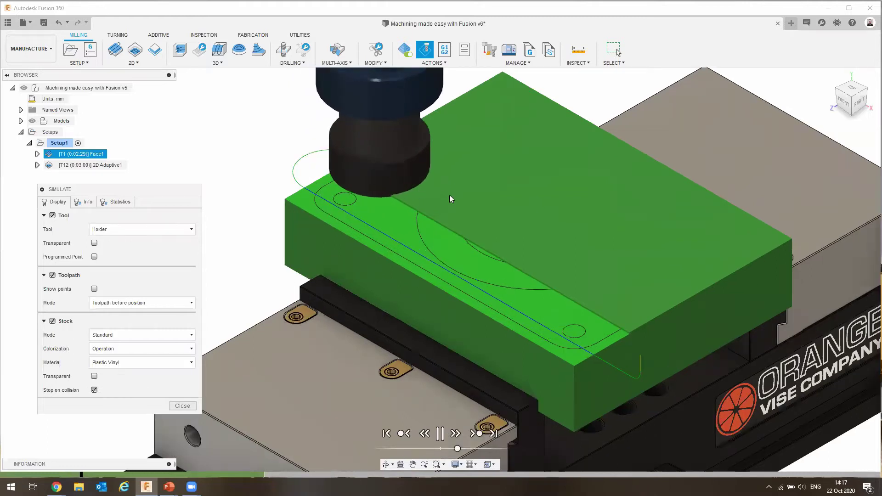
{"action": "scroll", "coordinate": [451, 198], "scroll_direction": "up", "scroll_amount": 2}
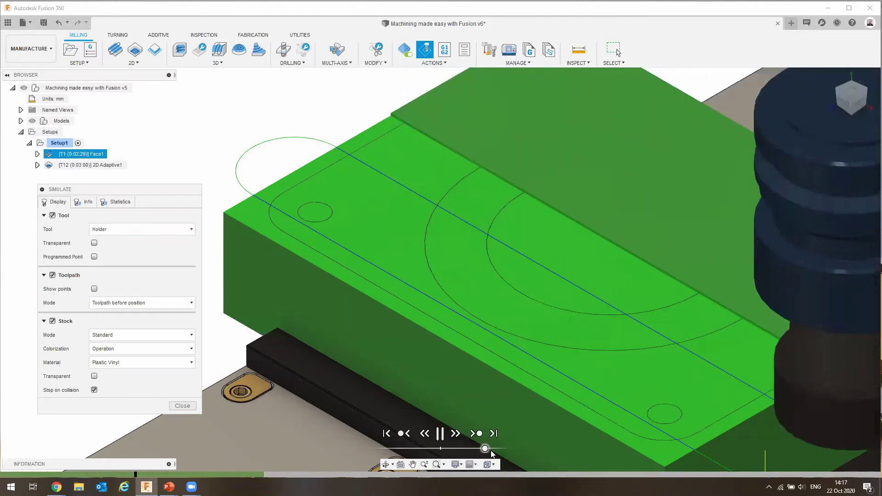
Slow the simulation during the 2D Adaptive operation and examine the helical entry and first clearing cuts in the slot up close.
{"action": "left_click_drag", "start_coordinate": [485, 449], "coordinate": [469, 448]}
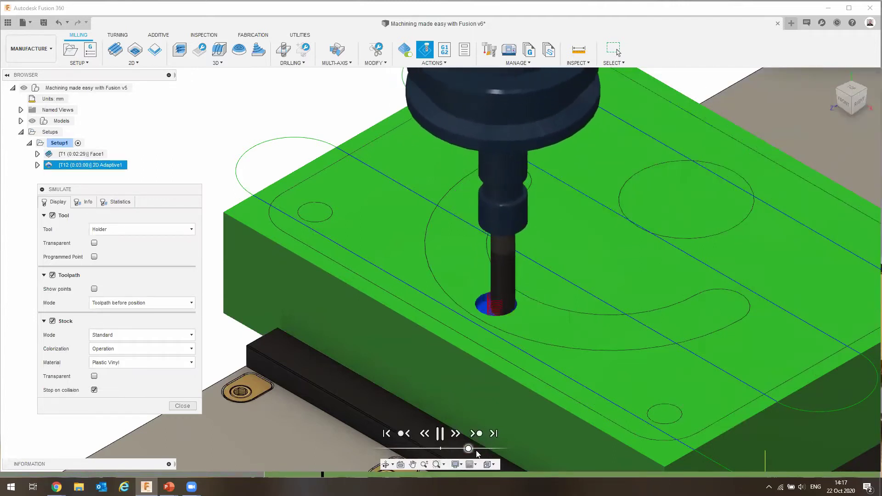
{"action": "left_click", "coordinate": [485, 449]}
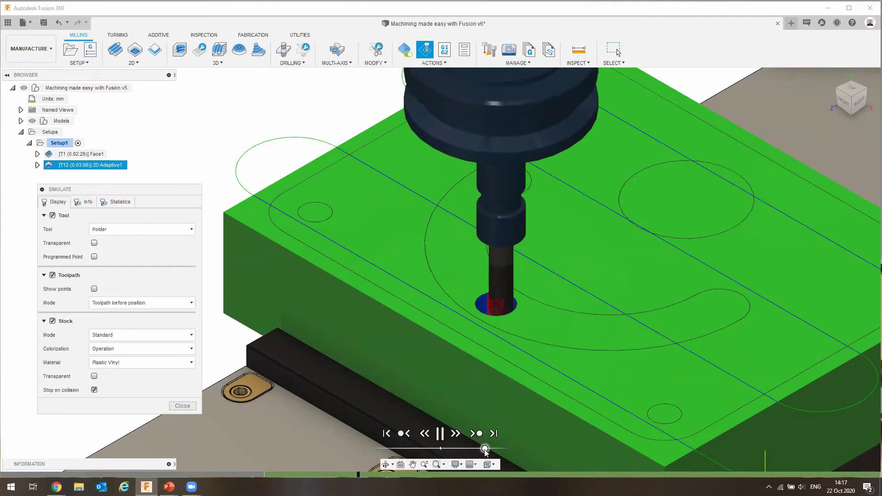
{"action": "left_click_drag", "start_coordinate": [483, 450], "coordinate": [473, 449]}
{"action": "left_click", "coordinate": [446, 449]}
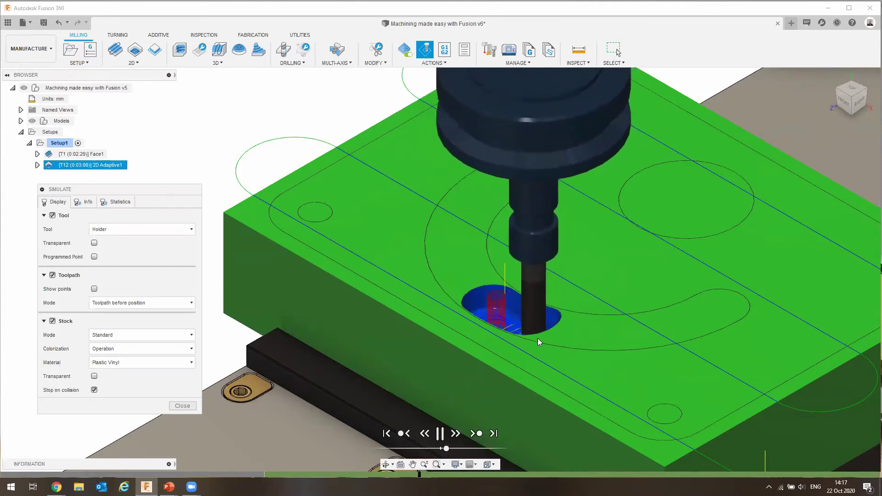
{"action": "scroll", "coordinate": [535, 333], "scroll_direction": "up", "scroll_amount": 5}
{"action": "middle_click_drag", "start_coordinate": [448, 348], "coordinate": [529, 325], "text": "shift"}
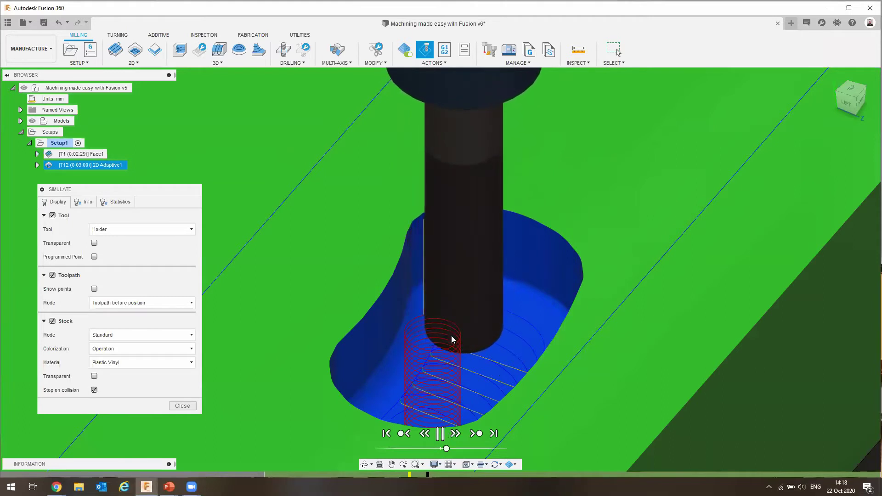
Play the rest of the adaptive clearing at higher speed and examine the cleared slot and its helical ramp.
{"action": "left_click", "coordinate": [439, 434]}
{"action": "left_click_drag", "start_coordinate": [445, 448], "coordinate": [479, 448]}
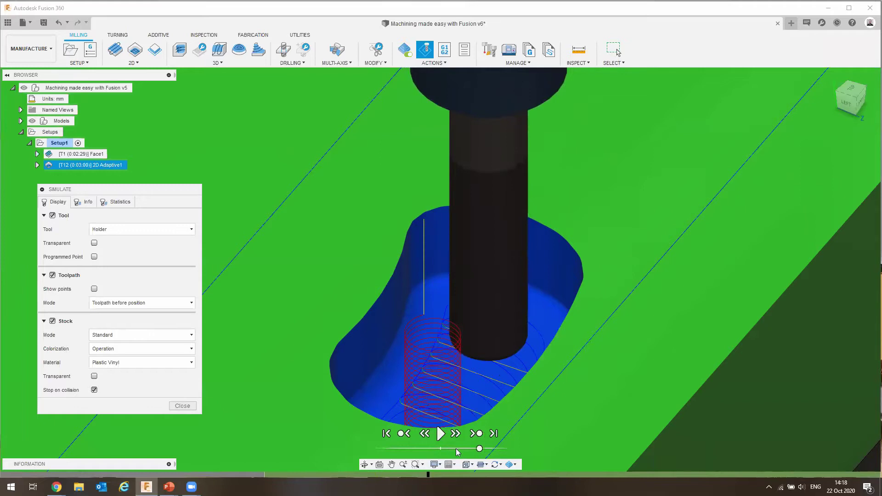
{"action": "left_click", "coordinate": [441, 433]}
{"action": "scroll", "coordinate": [478, 419], "scroll_direction": "down", "scroll_amount": 6}
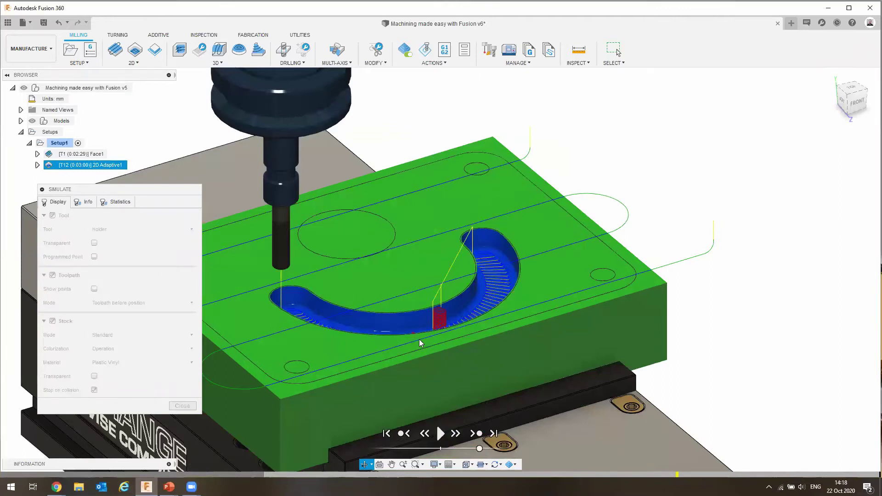
{"action": "left_click_drag", "start_coordinate": [423, 355], "coordinate": [426, 351]}
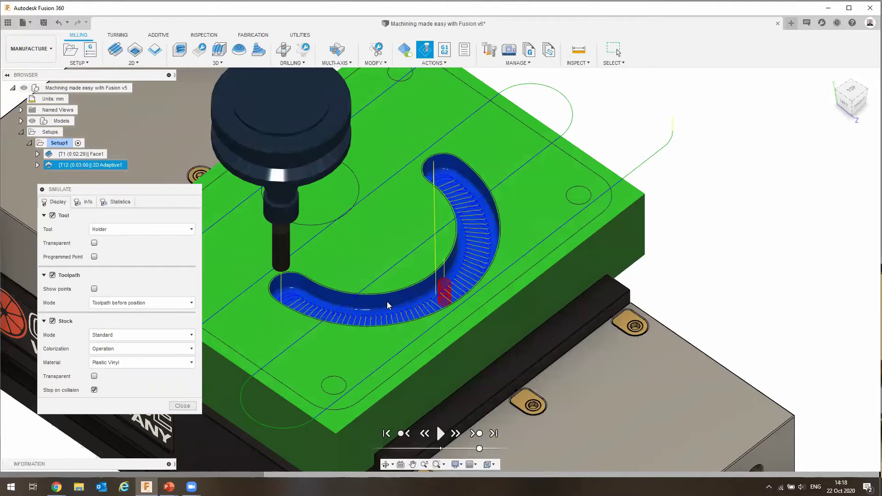
{"action": "scroll", "coordinate": [443, 295], "scroll_direction": "up", "scroll_amount": 2}
{"action": "scroll", "coordinate": [443, 295], "scroll_direction": "up", "scroll_amount": 1}
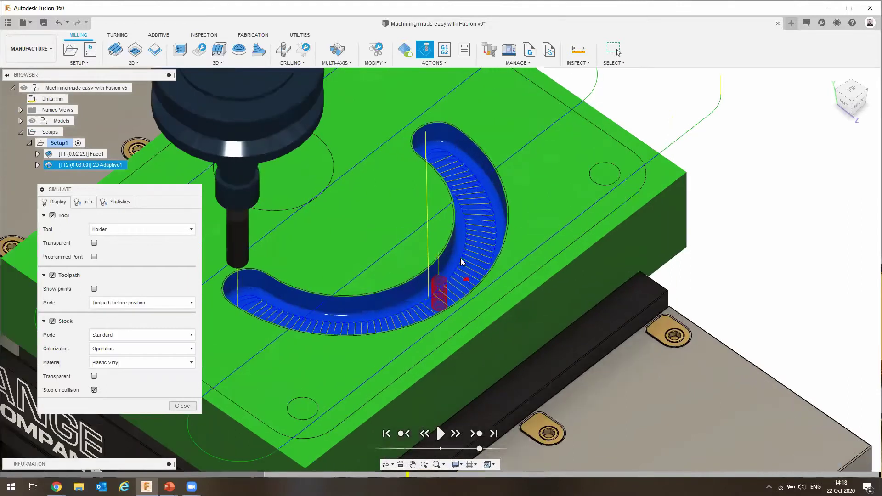
{"action": "scroll", "coordinate": [436, 276], "scroll_direction": "up", "scroll_amount": 5}
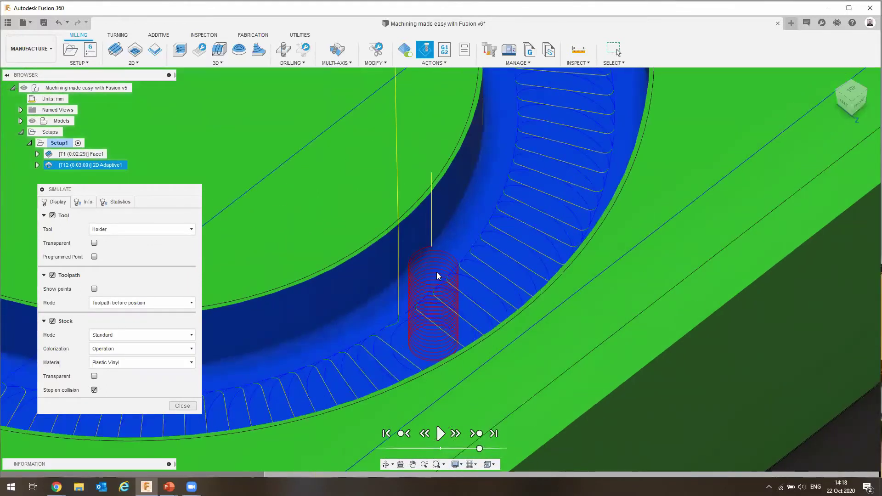
Close the simulation and open the 2D Adaptive operation for editing.
{"action": "left_click", "coordinate": [182, 406]}
{"action": "left_click", "coordinate": [100, 165]}
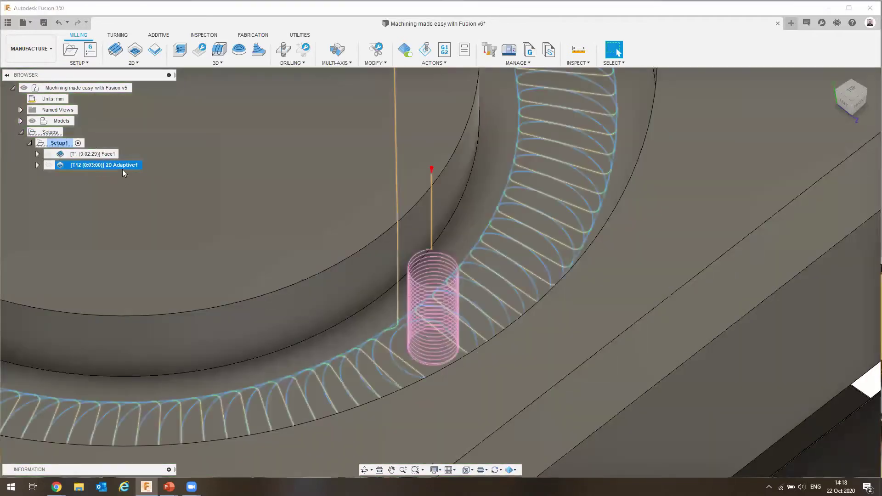
{"action": "right_click", "coordinate": [122, 169]}
{"action": "left_click", "coordinate": [120, 174]}
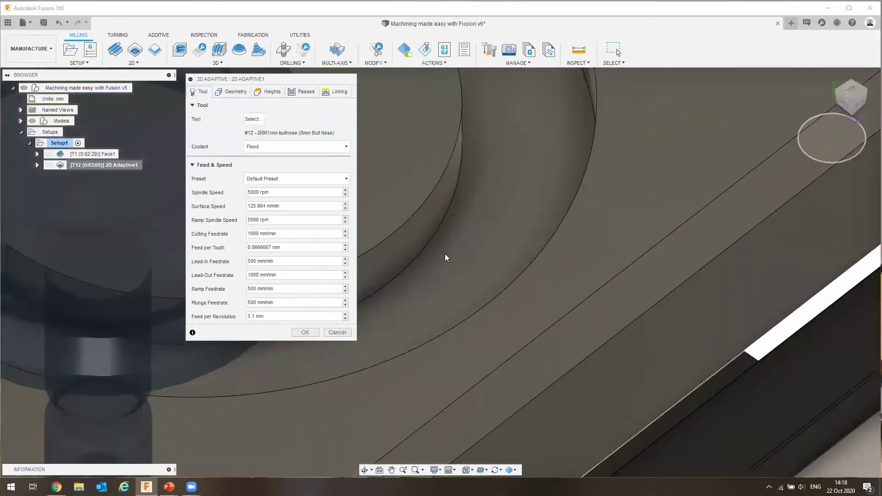
{"action": "scroll", "coordinate": [445, 254], "scroll_direction": "down", "scroll_amount": 10}
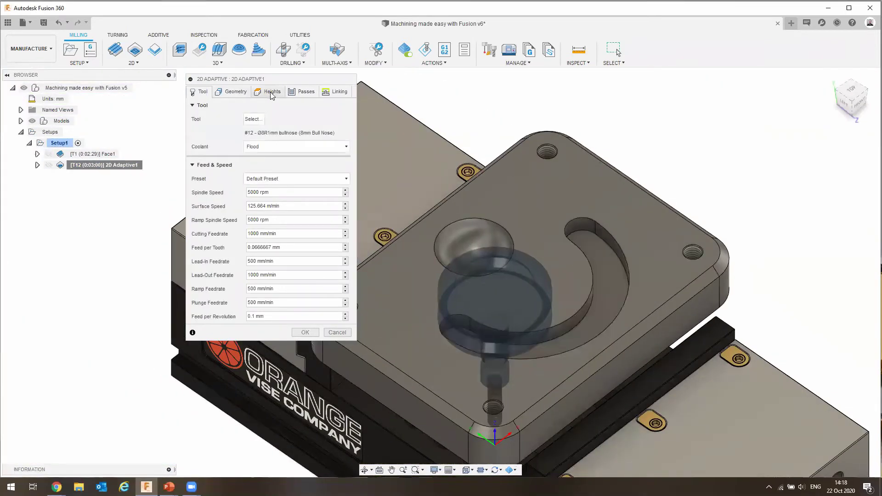
Set the Optimal Load of the 2D Adaptive passes with the expression tool_diameter * 0.3.
{"action": "left_click", "coordinate": [301, 92]}
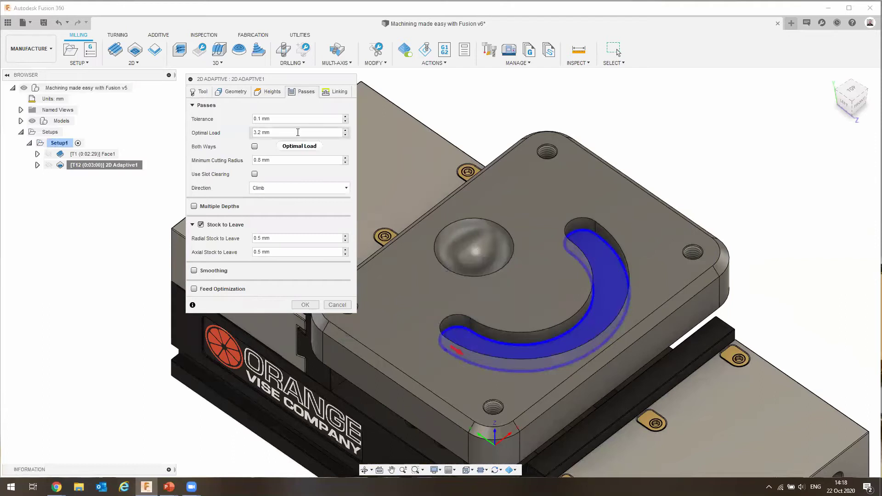
{"action": "mouse_move", "coordinate": [298, 133]}
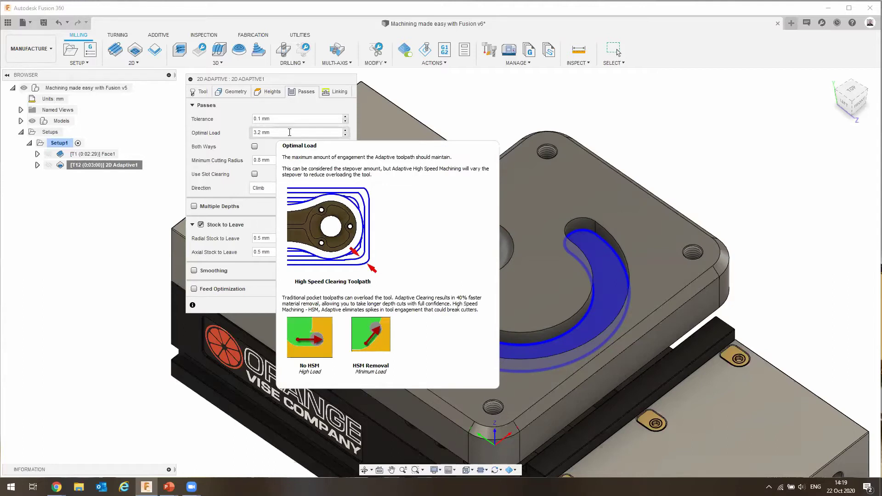
{"action": "left_click", "coordinate": [289, 133]}
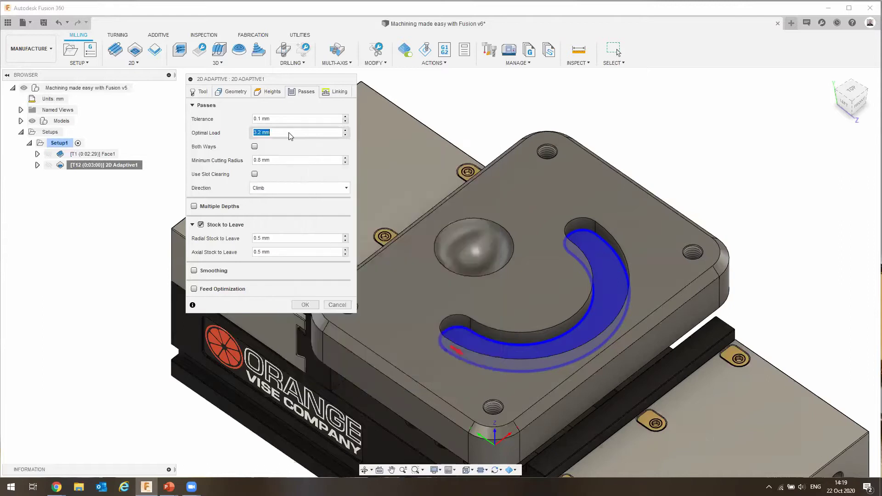
{"action": "right_click", "coordinate": [288, 132]}
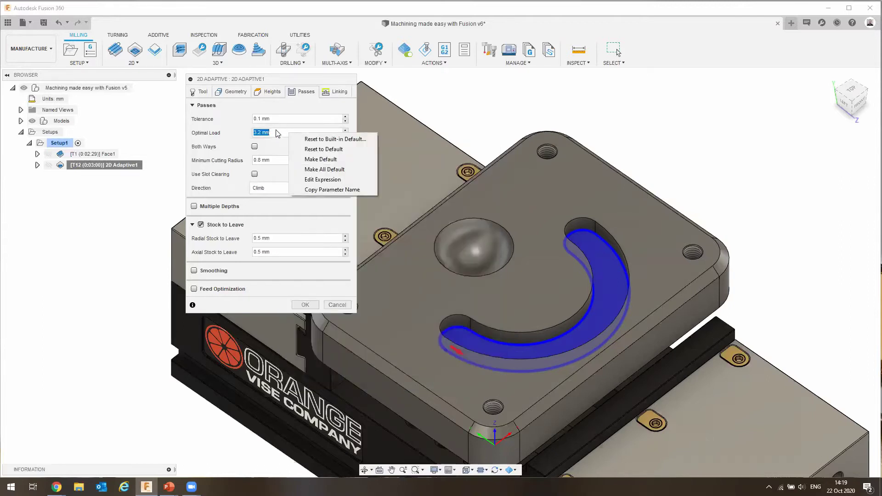
{"action": "left_click", "coordinate": [315, 180]}
{"action": "mouse_move", "coordinate": [570, 90]}
{"action": "left_mouse_down"}
{"action": "mouse_move", "coordinate": [532, 91]}
{"action": "mouse_move", "coordinate": [570, 90]}
{"action": "left_mouse_up"}
{"action": "left_click", "coordinate": [572, 90]}
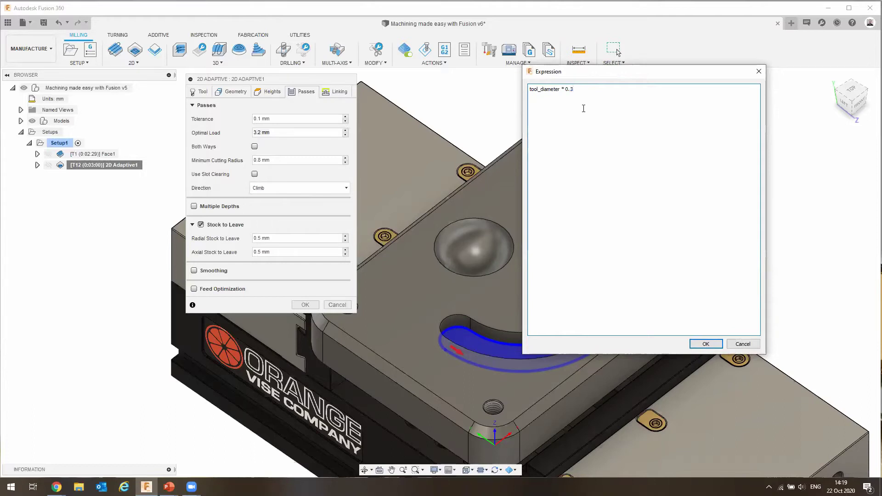
{"action": "left_click", "coordinate": [708, 344]}
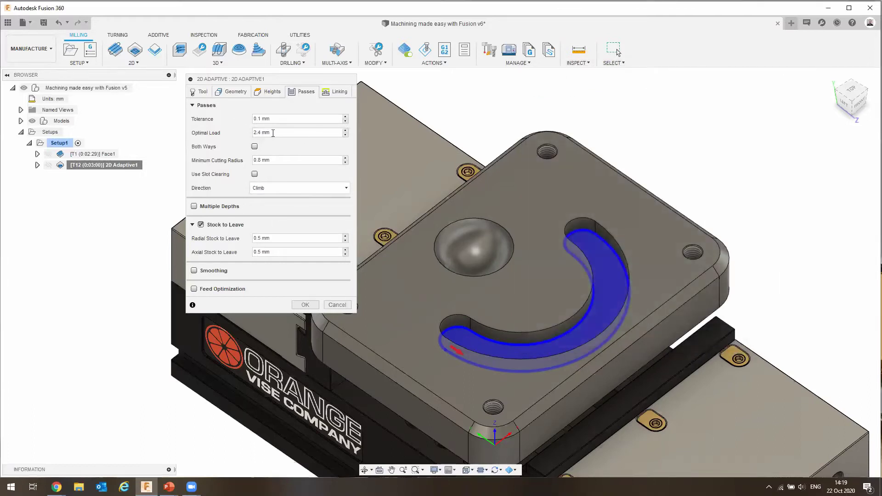
{"action": "mouse_move", "coordinate": [273, 133]}
Review the 2D Adaptive operation's tool, geometry, passes and linking parameters, including the helix ramp settings.
{"action": "left_click", "coordinate": [336, 92]}
{"action": "left_click", "coordinate": [201, 93]}
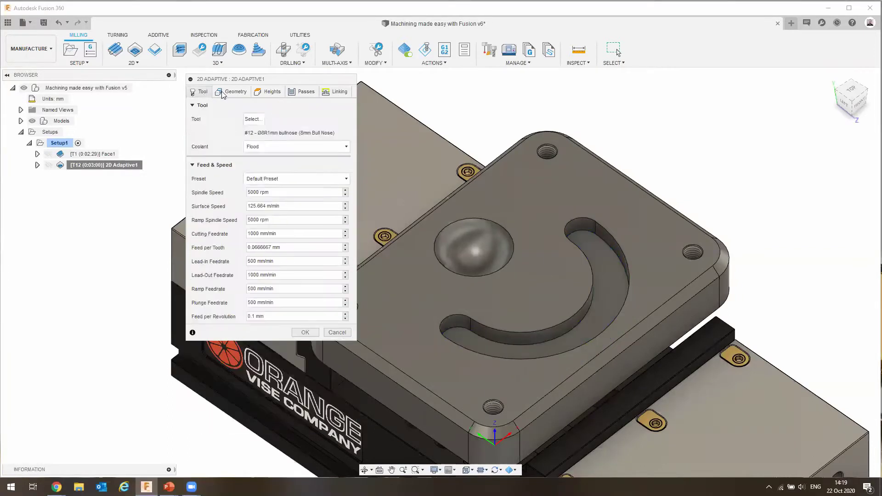
{"action": "left_click", "coordinate": [232, 91]}
{"action": "left_click", "coordinate": [303, 92]}
{"action": "left_click", "coordinate": [338, 92]}
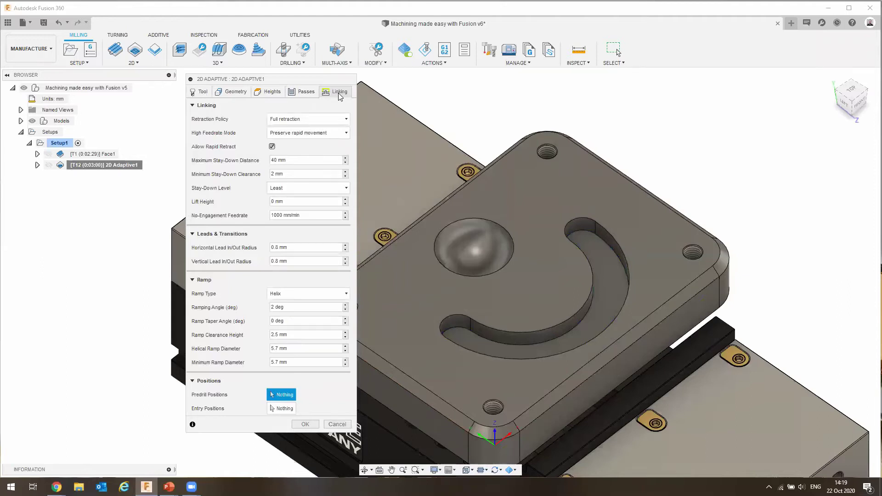
{"action": "left_click", "coordinate": [303, 92]}
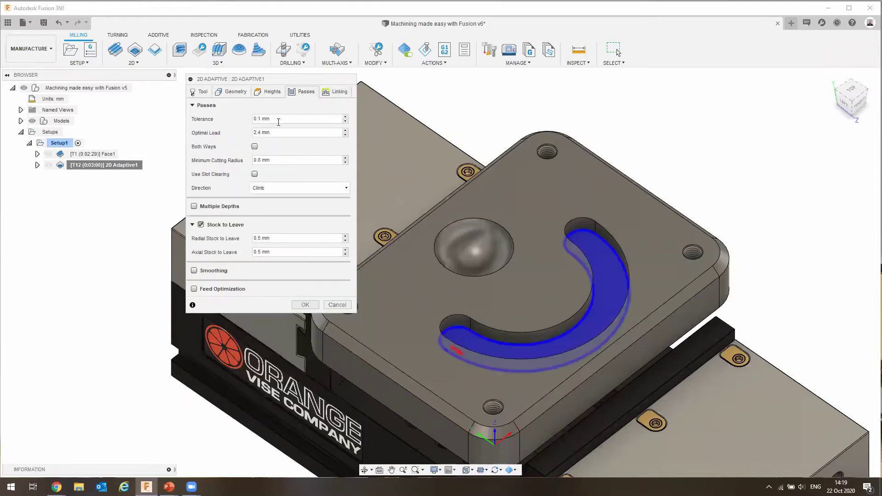
{"action": "left_click", "coordinate": [337, 92]}
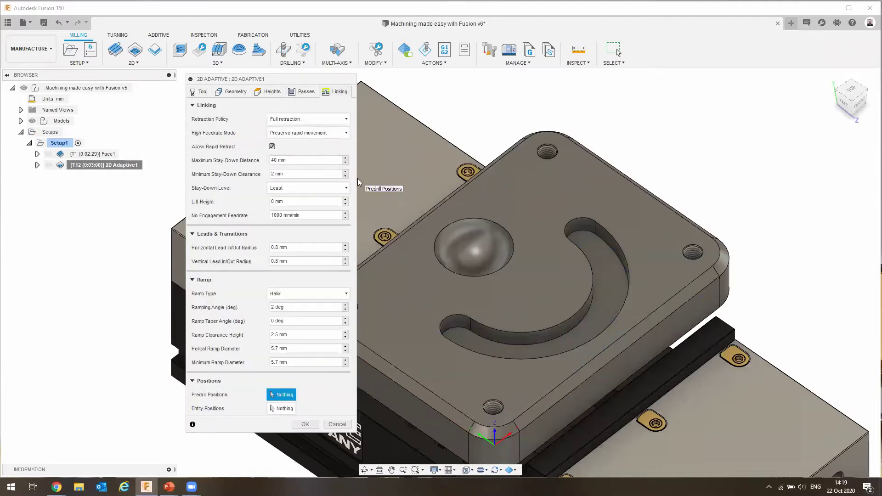
Set the Ramp Taper Angle of the slot's 2D Adaptive operation to 7 deg and regenerate the toolpath.
{"action": "left_click", "coordinate": [312, 320]}
{"action": "type", "text": "7"}
{"action": "left_click", "coordinate": [305, 424]}
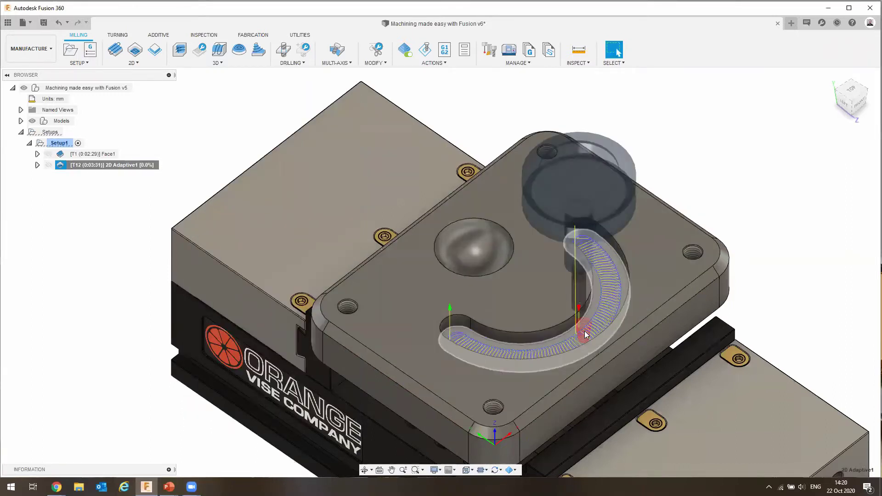
Examine the tapered helical ramp and the adaptive toolpath in the curved slot from several angles.
{"action": "scroll", "coordinate": [578, 333], "scroll_direction": "up", "scroll_amount": 2}
{"action": "scroll", "coordinate": [569, 317], "scroll_direction": "up", "scroll_amount": 2}
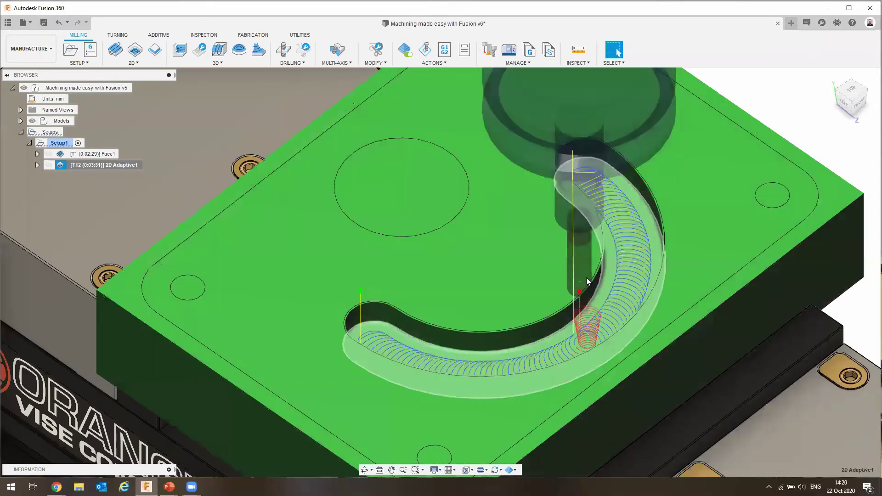
{"action": "scroll", "coordinate": [530, 294], "scroll_direction": "up", "scroll_amount": 1}
{"action": "scroll", "coordinate": [576, 304], "scroll_direction": "up", "scroll_amount": 3}
{"action": "scroll", "coordinate": [576, 304], "scroll_direction": "down", "scroll_amount": 6}
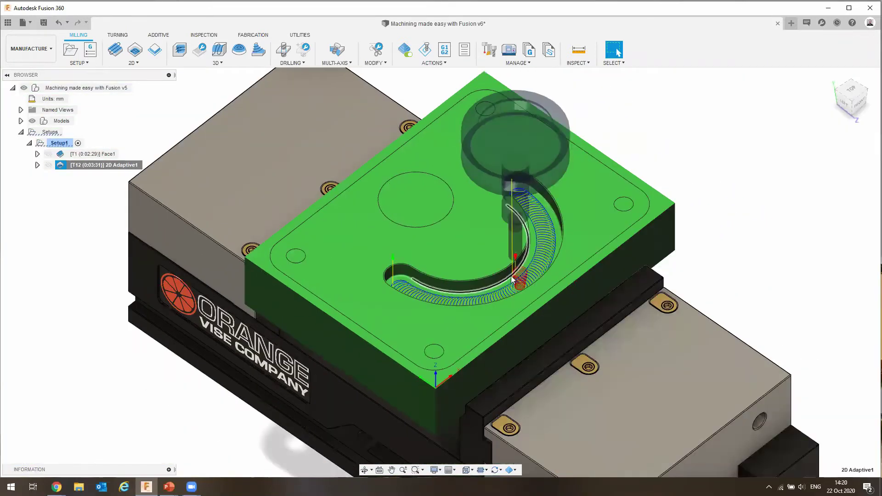
{"action": "middle_click_drag", "start_coordinate": [469, 281], "coordinate": [465, 277], "text": "shift"}
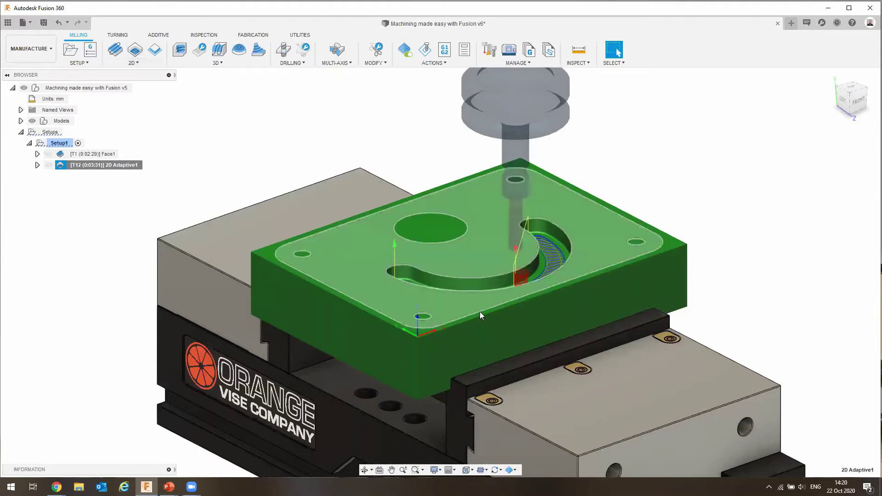
{"action": "middle_click_drag", "start_coordinate": [556, 276], "coordinate": [515, 190], "text": "shift"}
{"action": "key", "text": "Escape"}
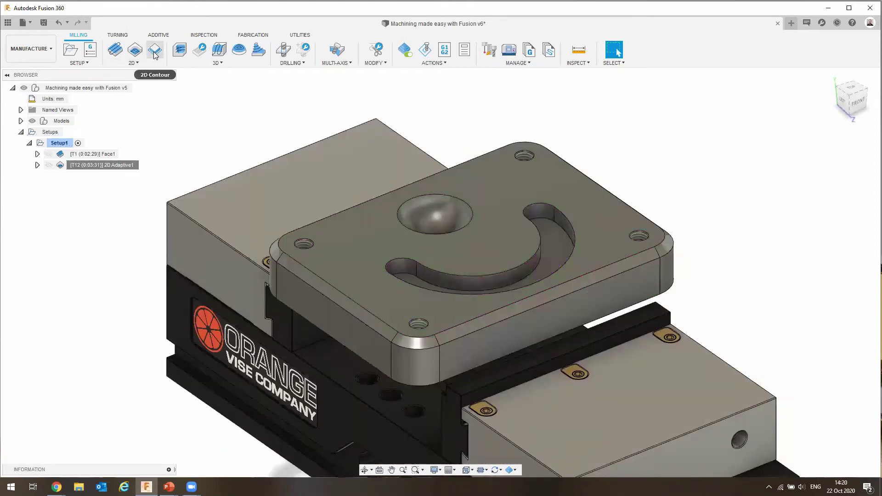
Create a 2D Contour operation along the curved slot's bottom edge using the 10mm Flat End Mill from the local library.
{"action": "left_click", "coordinate": [155, 54]}
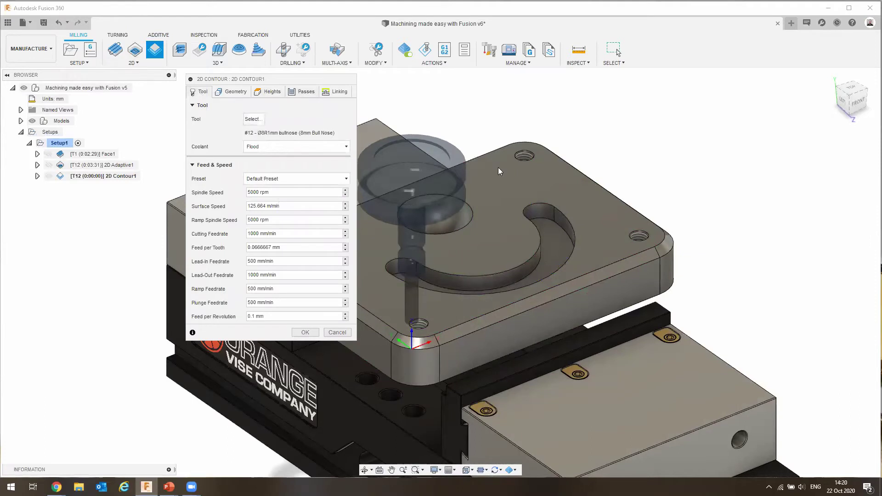
{"action": "left_click", "coordinate": [558, 226]}
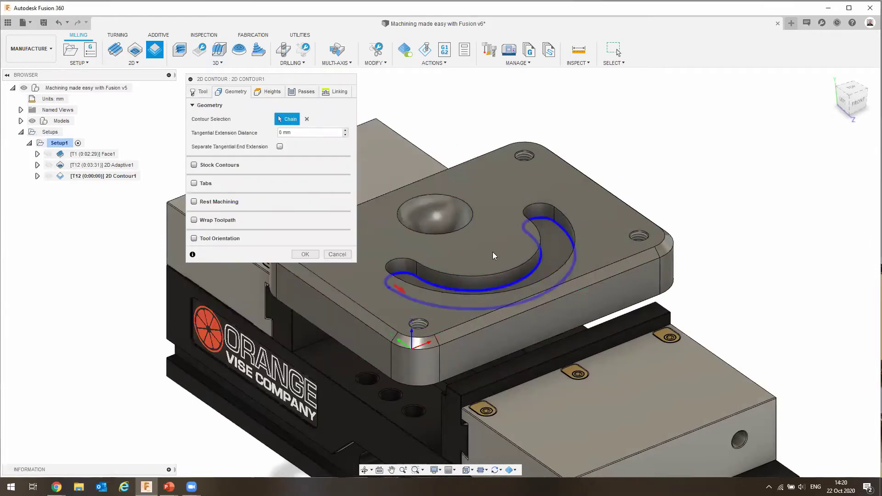
{"action": "left_click", "coordinate": [201, 92]}
{"action": "left_click", "coordinate": [250, 121]}
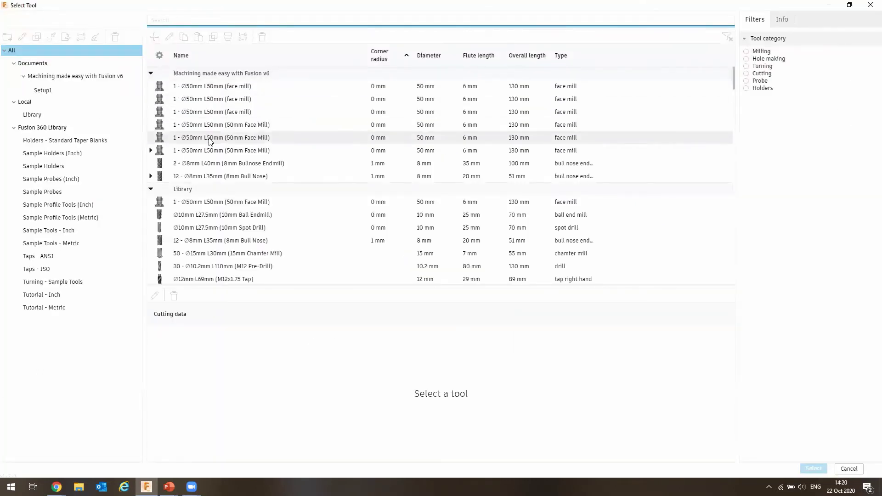
{"action": "left_click", "coordinate": [30, 115]}
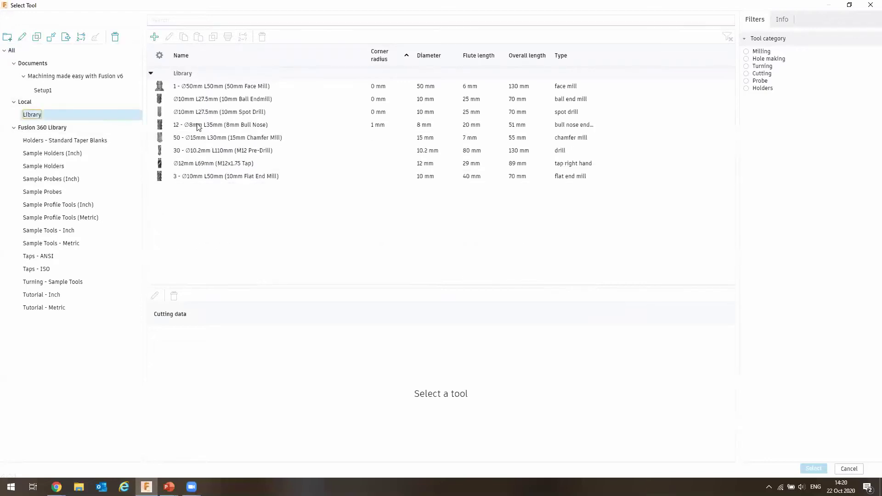
{"action": "left_click", "coordinate": [258, 179]}
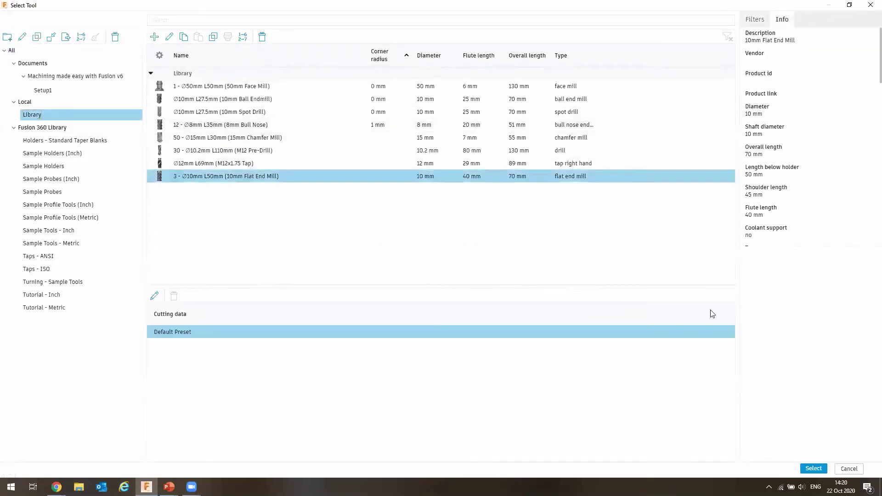
{"action": "left_click", "coordinate": [813, 468]}
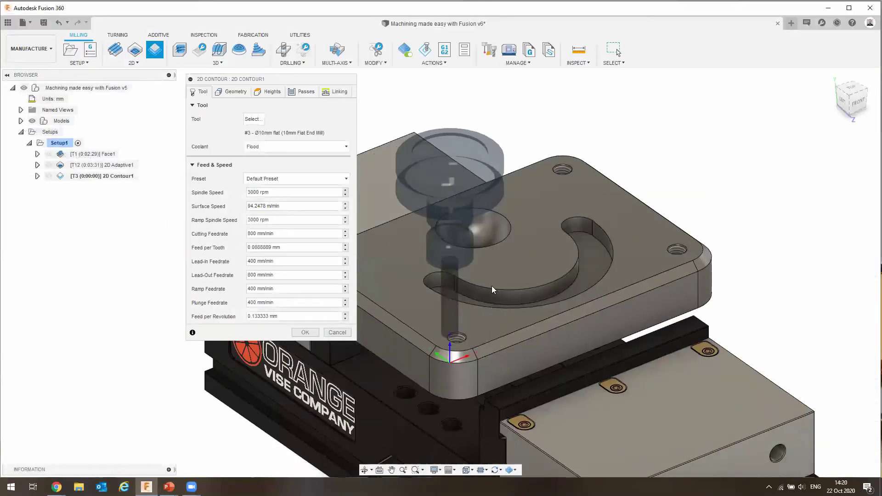
{"action": "left_click", "coordinate": [233, 92]}
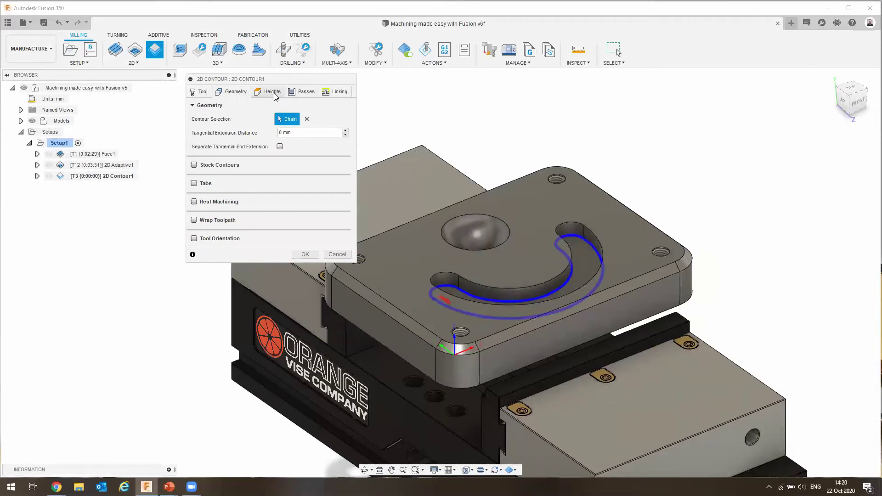
{"action": "left_click", "coordinate": [309, 255]}
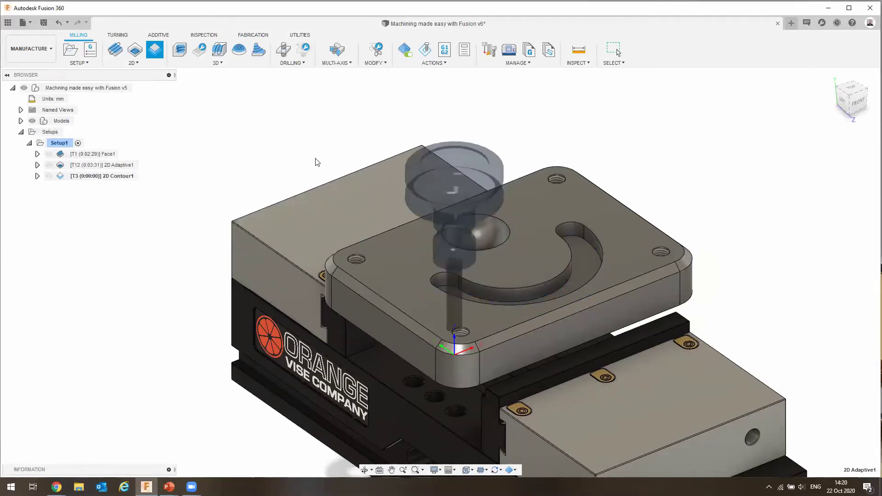
Examine the 2D Contour toolpath along the curved slot's walls, including its entry and exit moves.
{"action": "scroll", "coordinate": [594, 277], "scroll_direction": "up", "scroll_amount": 5}
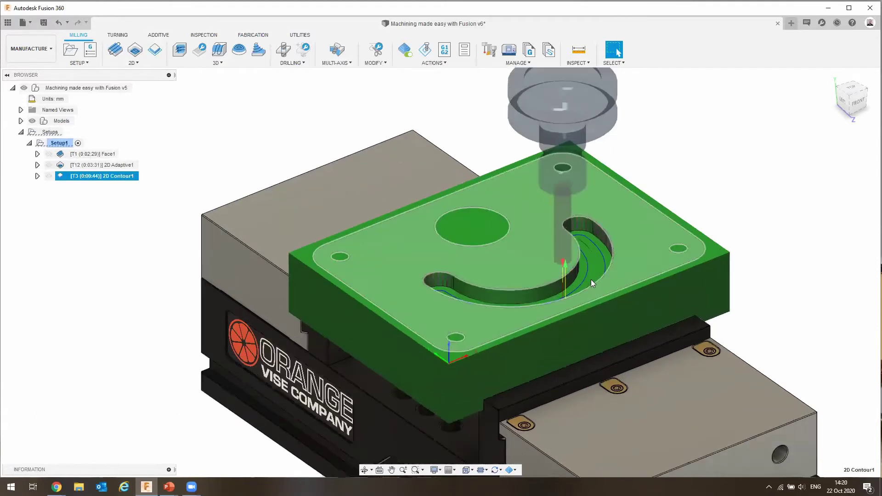
{"action": "scroll", "coordinate": [571, 227], "scroll_direction": "up", "scroll_amount": 5}
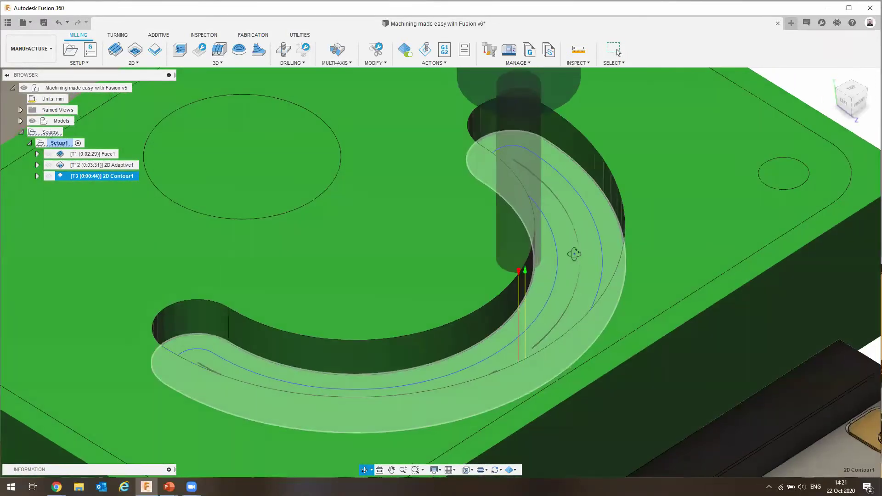
{"action": "left_click_drag", "start_coordinate": [562, 238], "coordinate": [607, 296]}
{"action": "scroll", "coordinate": [586, 248], "scroll_direction": "down", "scroll_amount": 10}
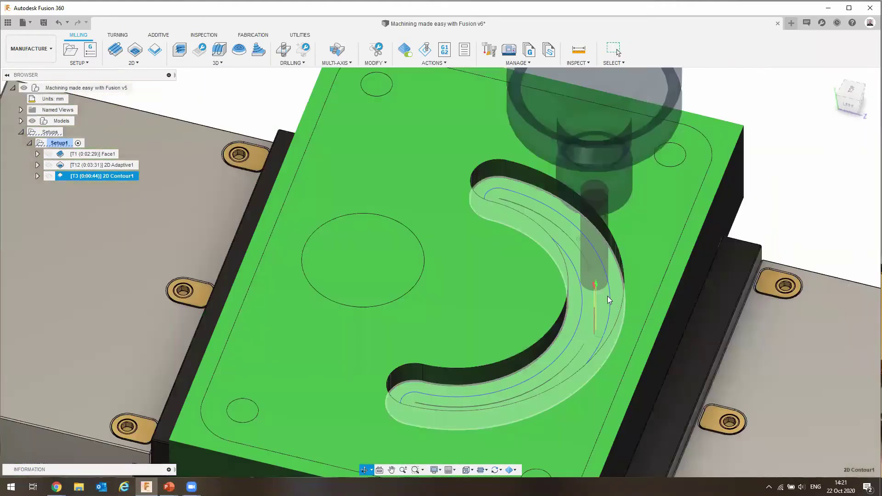
{"action": "scroll", "coordinate": [614, 299], "scroll_direction": "up", "scroll_amount": 5}
{"action": "key", "text": "Escape"}
{"action": "scroll", "coordinate": [609, 329], "scroll_direction": "up", "scroll_amount": 4}
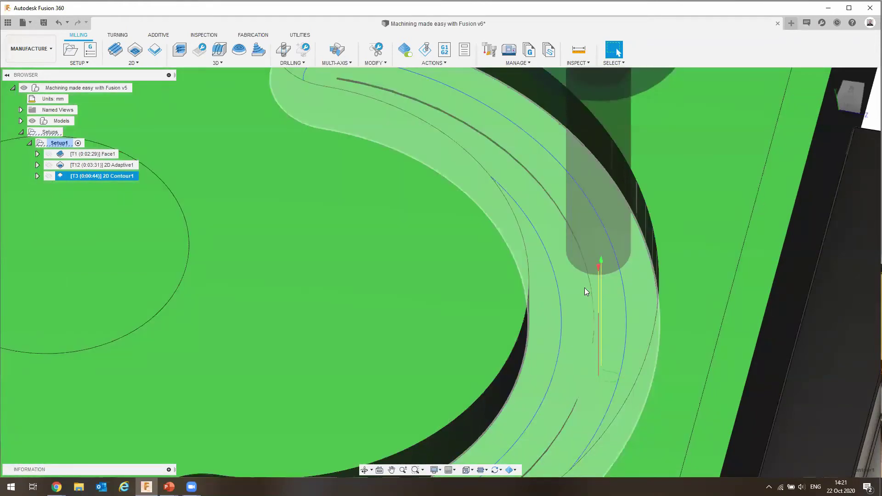
{"action": "scroll", "coordinate": [584, 287], "scroll_direction": "down", "scroll_amount": 8}
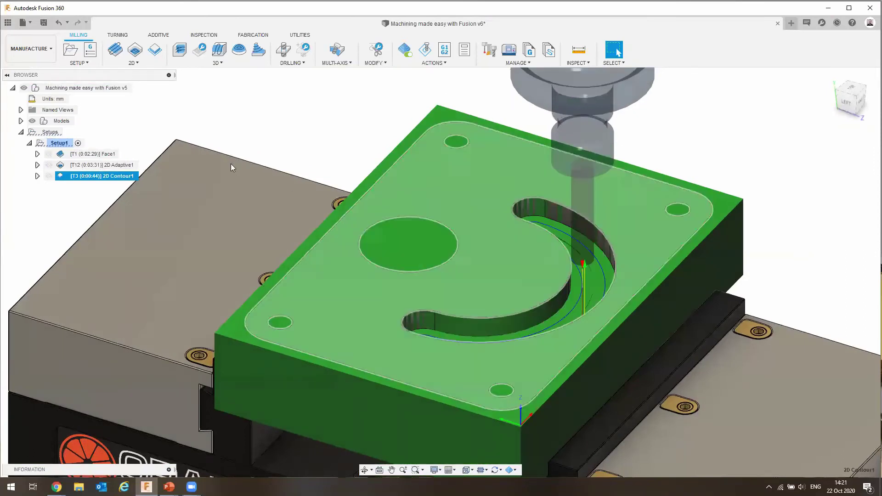
Enable multiple finishing passes on the slot's 2D Contour, with 2 passes and a stepover below 1 mm.
{"action": "right_click", "coordinate": [112, 177]}
{"action": "left_click", "coordinate": [127, 187]}
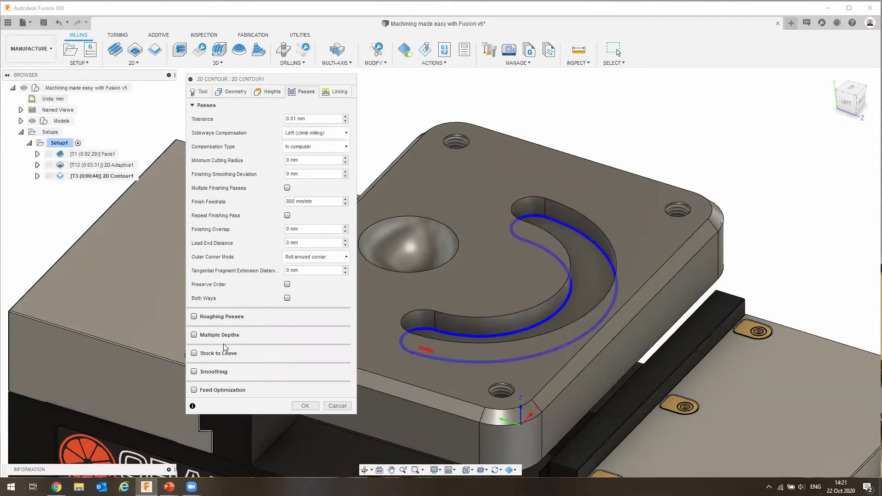
{"action": "left_click", "coordinate": [287, 187]}
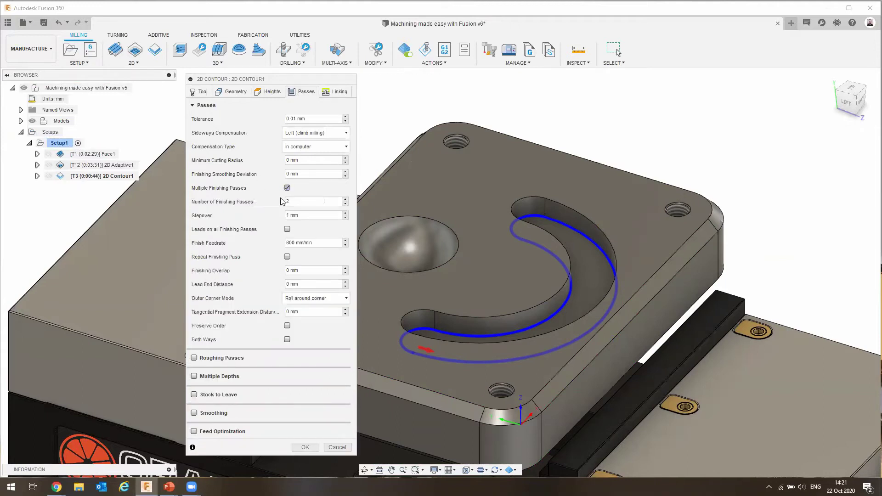
{"action": "key", "text": "Tab"}
{"action": "type", "text": "0."}
{"action": "key", "text": "shift+Tab"}
{"action": "left_click", "coordinate": [306, 447]}
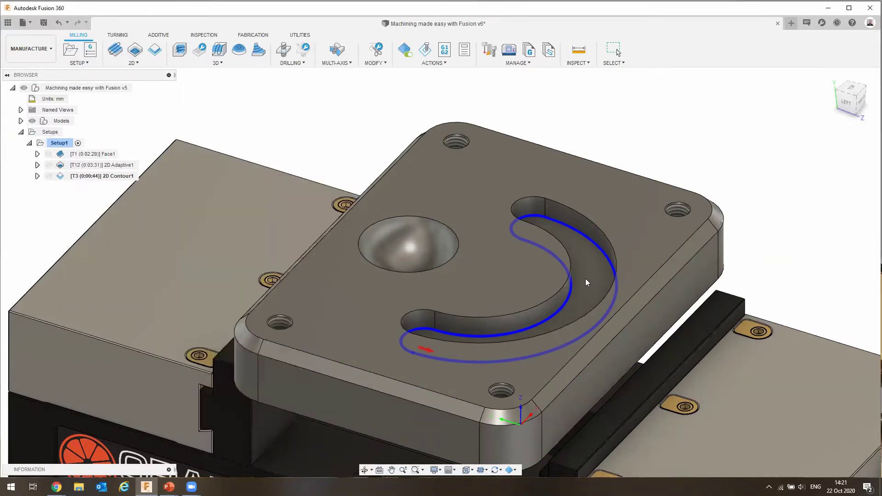
Examine the slot contour's finishing passes up close and with the whole plate in view.
{"action": "scroll", "coordinate": [581, 254], "scroll_direction": "up", "scroll_amount": 5}
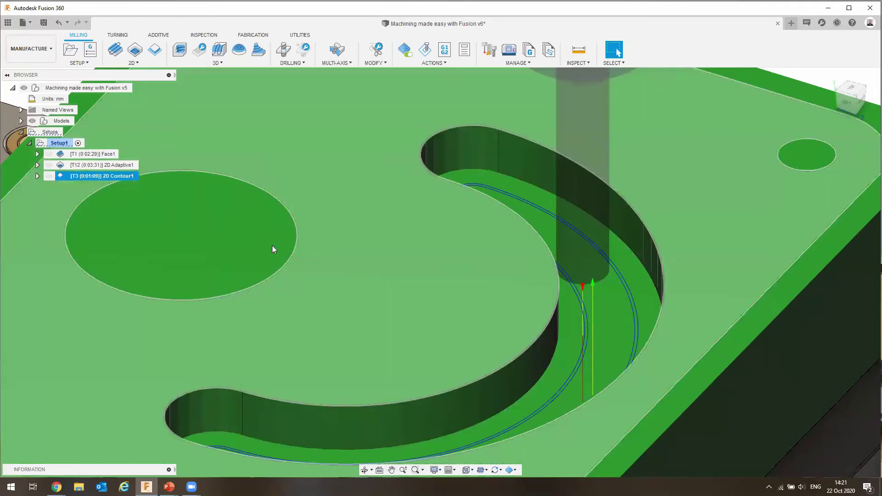
{"action": "middle_click_drag", "start_coordinate": [272, 245], "coordinate": [336, 261], "text": "shift"}
{"action": "scroll", "coordinate": [442, 278], "scroll_direction": "down", "scroll_amount": 10}
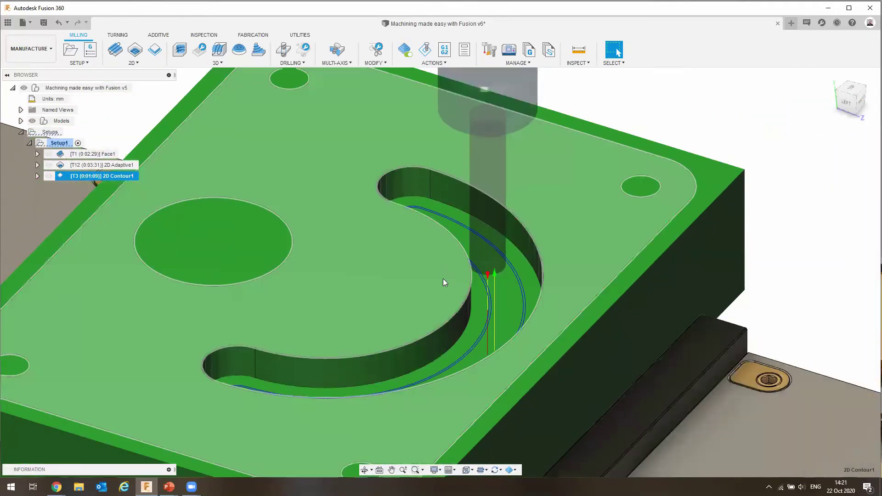
{"action": "scroll", "coordinate": [442, 275], "scroll_direction": "down", "scroll_amount": 5}
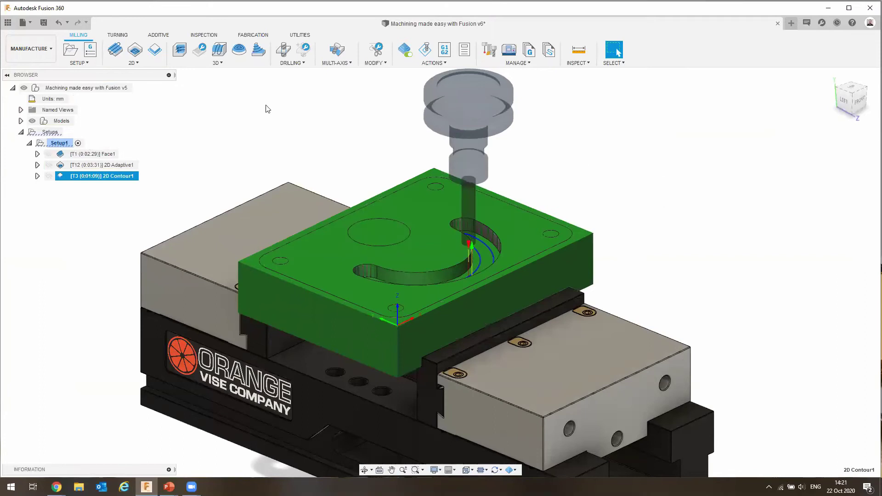
{"action": "left_click", "coordinate": [245, 136]}
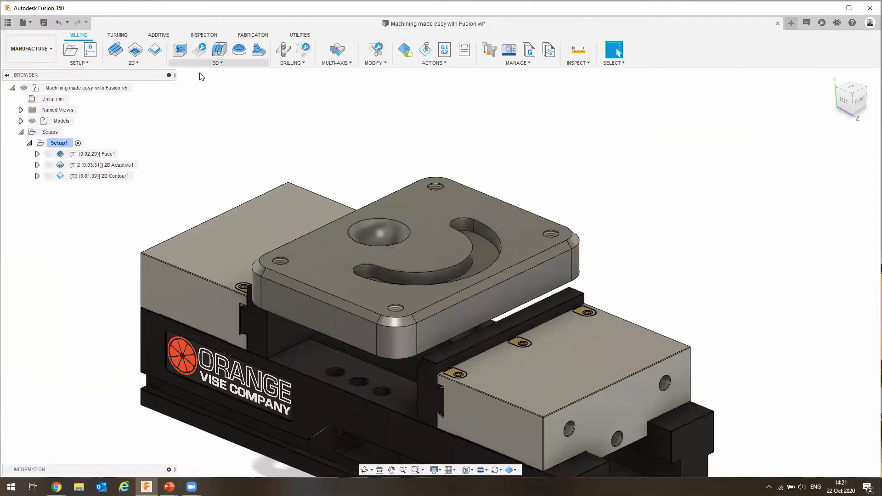
{"action": "left_click", "coordinate": [81, 178]}
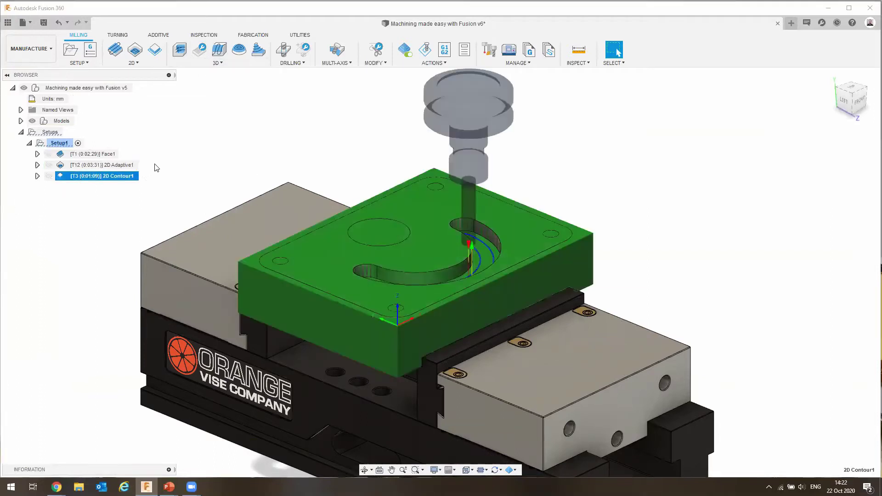
{"action": "left_click", "coordinate": [157, 167]}
{"action": "left_click", "coordinate": [82, 178]}
{"action": "left_click", "coordinate": [258, 157]}
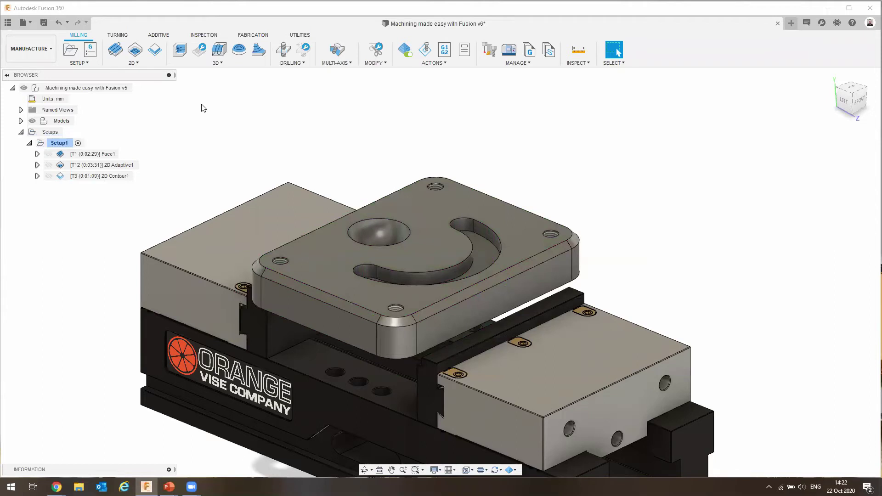
Create a second 2D Contour operation around the lower edge of the plate's outer chamfer with the 10mm Flat End Mill.
{"action": "left_click", "coordinate": [153, 53]}
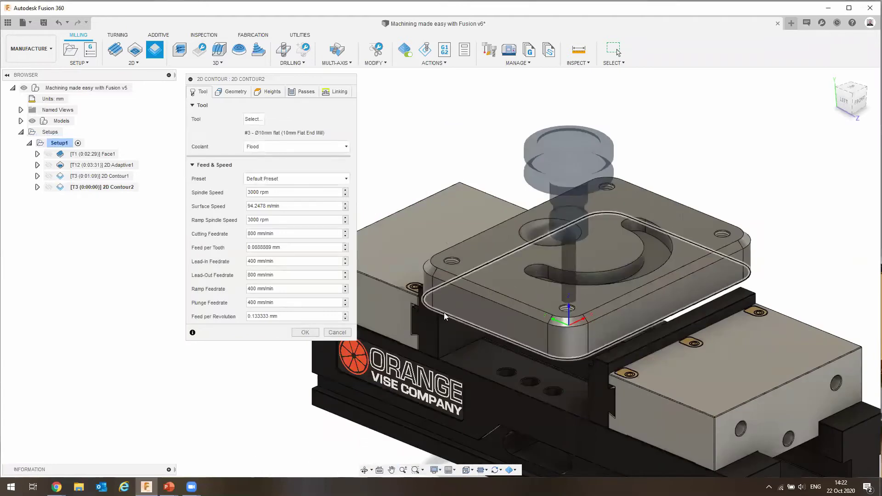
{"action": "left_click", "coordinate": [452, 282]}
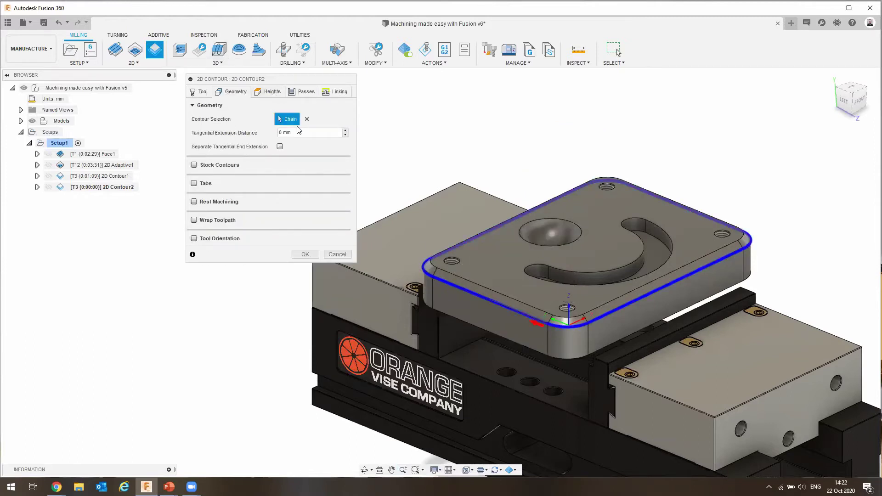
{"action": "left_click", "coordinate": [305, 254]}
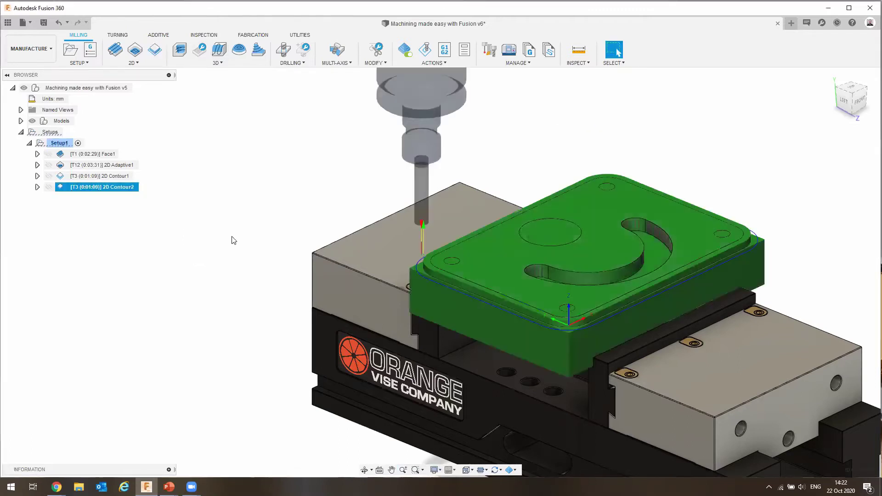
{"action": "scroll", "coordinate": [431, 264], "scroll_direction": "up", "scroll_amount": 8}
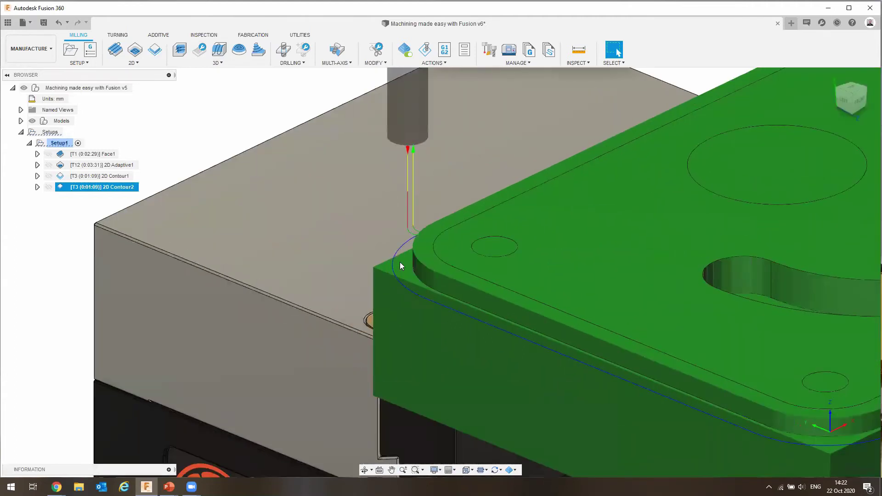
{"action": "left_click", "coordinate": [214, 152]}
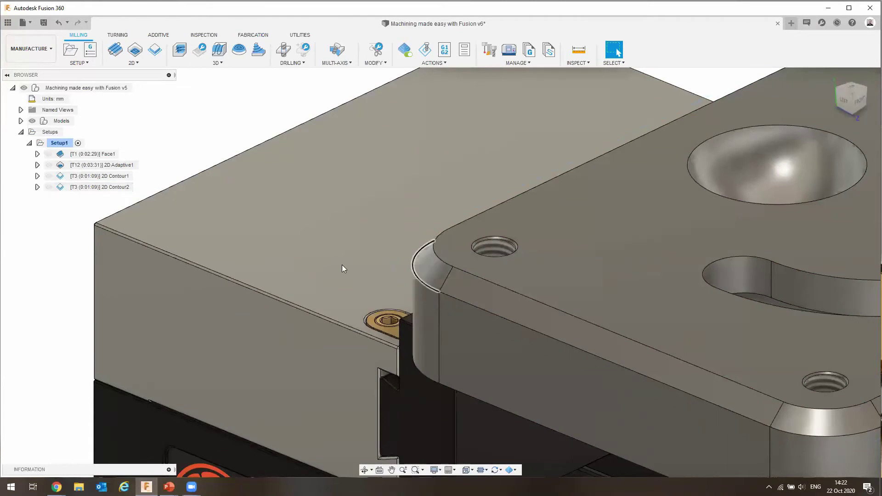
Edit the second 2D Contour and reference its bottom height from the stock top.
{"action": "left_click", "coordinate": [83, 187]}
{"action": "right_click", "coordinate": [82, 187]}
{"action": "left_click", "coordinate": [205, 210]}
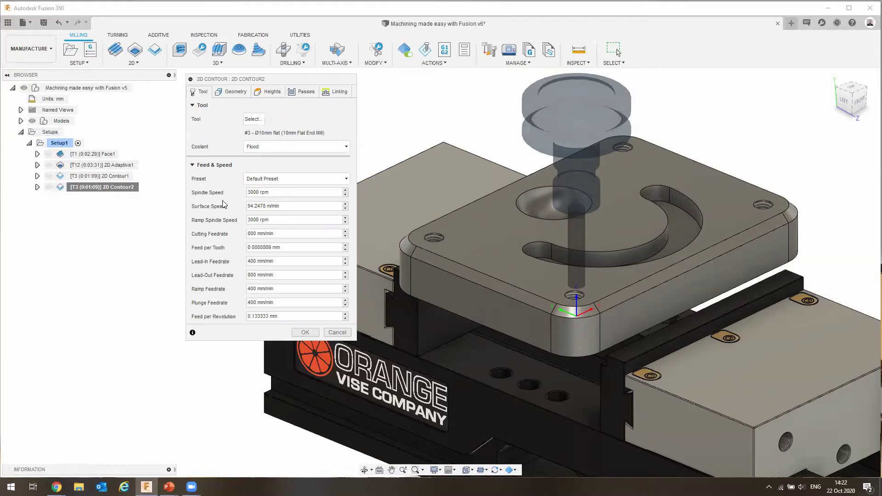
{"action": "left_click", "coordinate": [233, 91]}
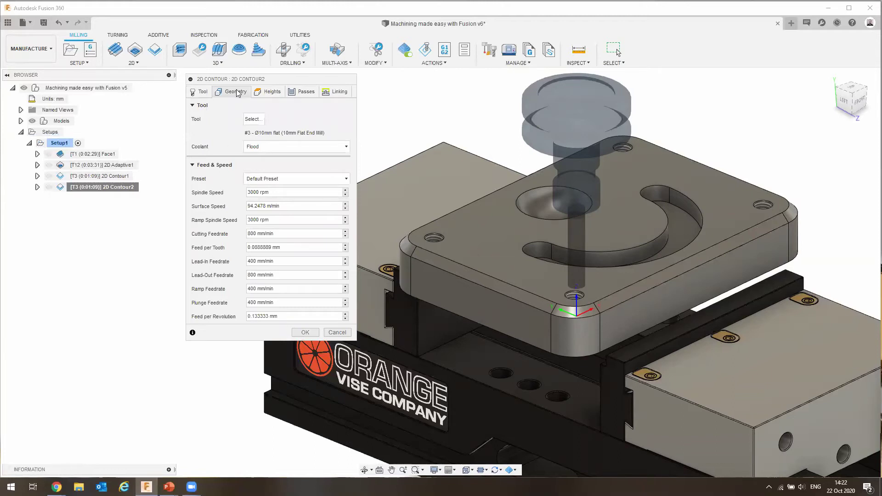
{"action": "left_click", "coordinate": [277, 93]}
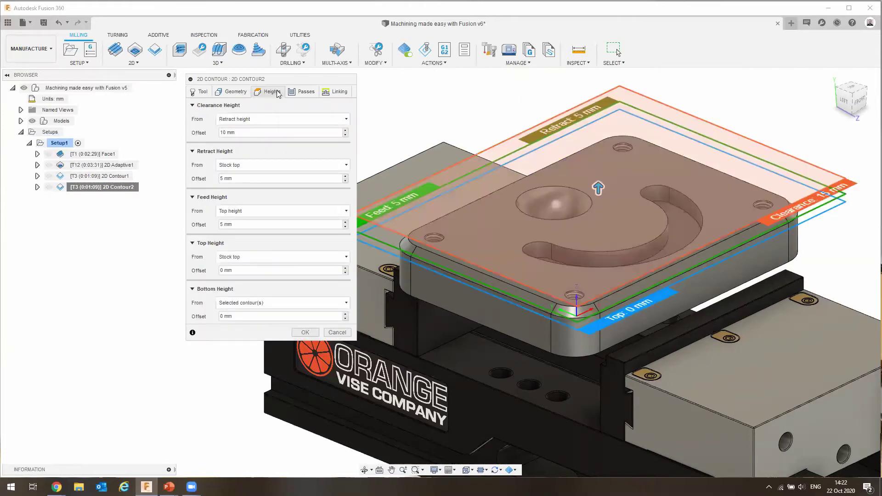
{"action": "left_click", "coordinate": [212, 94]}
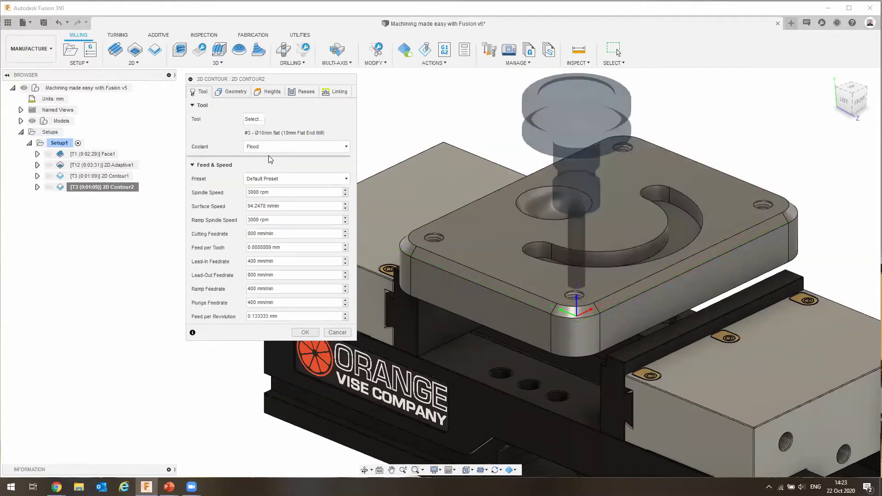
{"action": "left_click", "coordinate": [235, 92]}
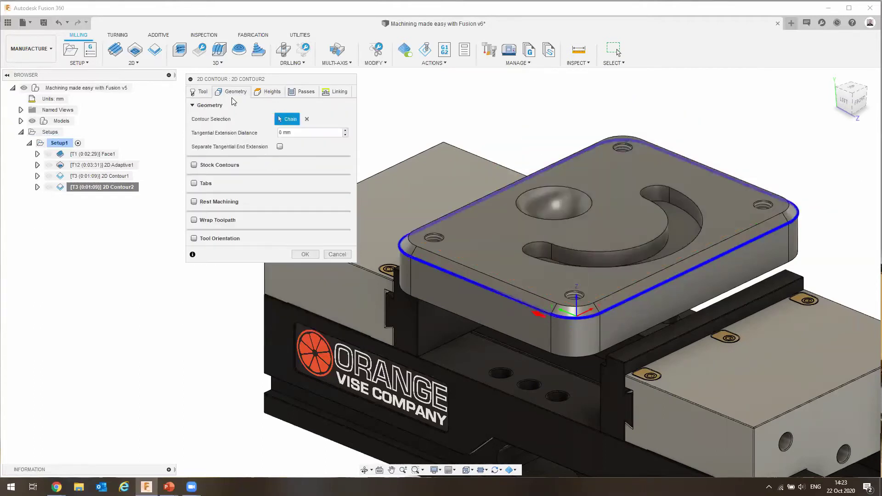
{"action": "left_click", "coordinate": [263, 93]}
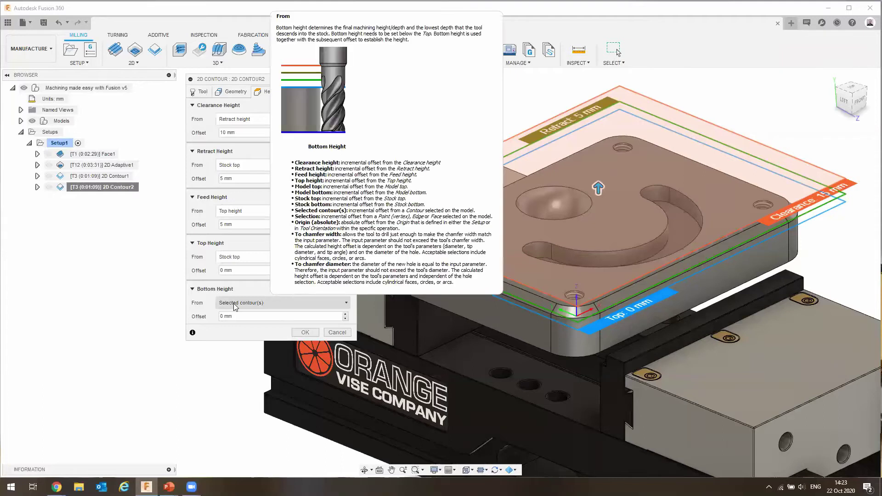
{"action": "left_click", "coordinate": [244, 306]}
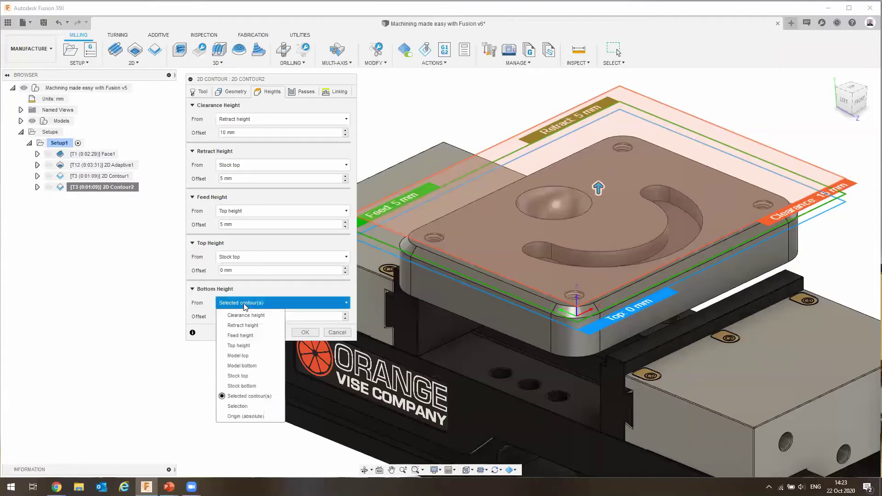
{"action": "left_click", "coordinate": [238, 376]}
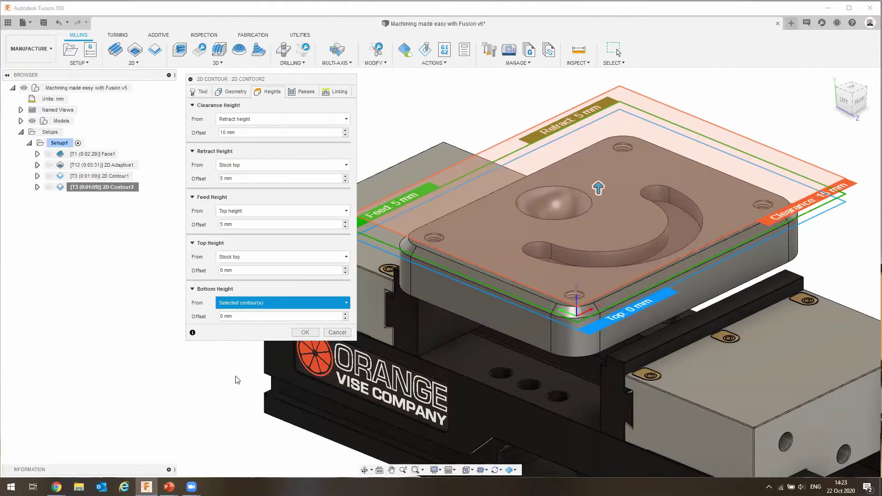
Set the contour's bottom height offset to -2 mm and reference it from the stock bottom.
{"action": "double_click", "coordinate": [237, 316]}
{"action": "type", "text": "-2"}
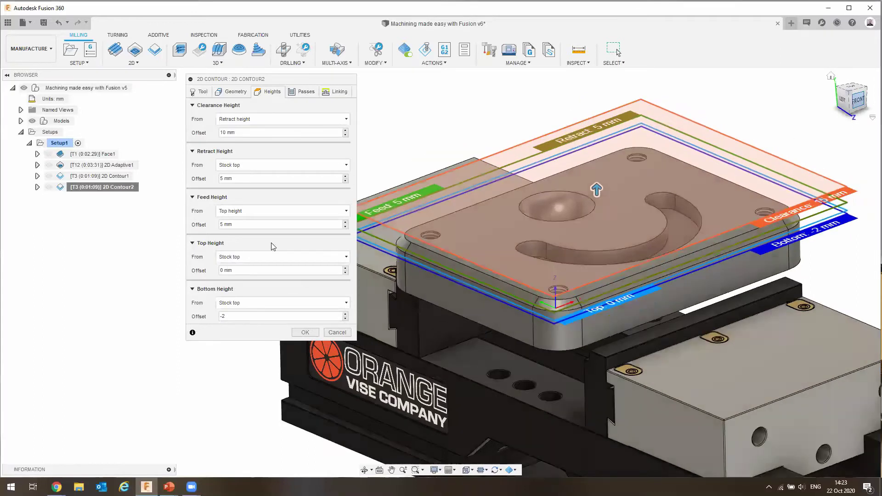
{"action": "left_click", "coordinate": [248, 303]}
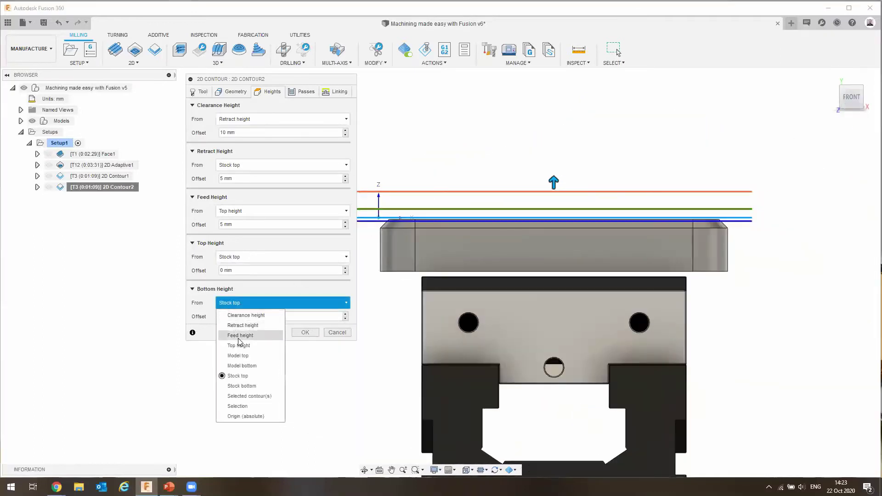
{"action": "left_click", "coordinate": [242, 386]}
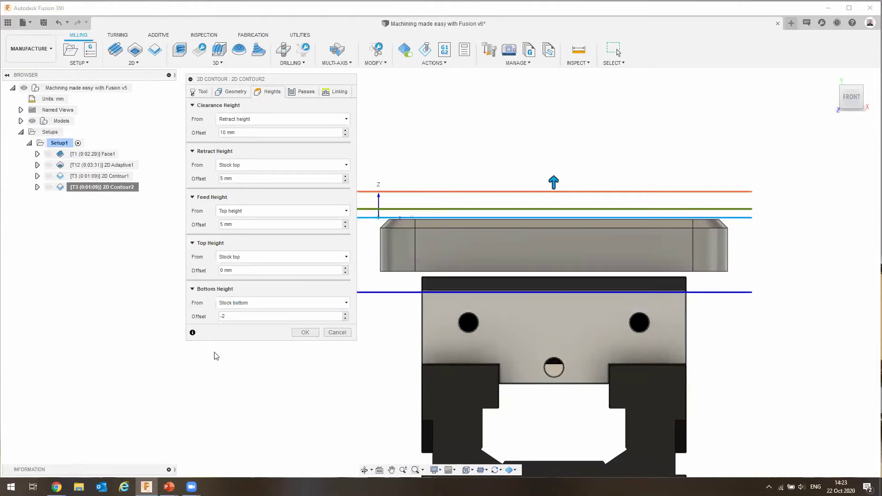
Enable roughing passes on the outer contour with 2 stepovers and a maximum stepover of 1.5 mm, and generate the toolpath.
{"action": "left_click", "coordinate": [306, 92]}
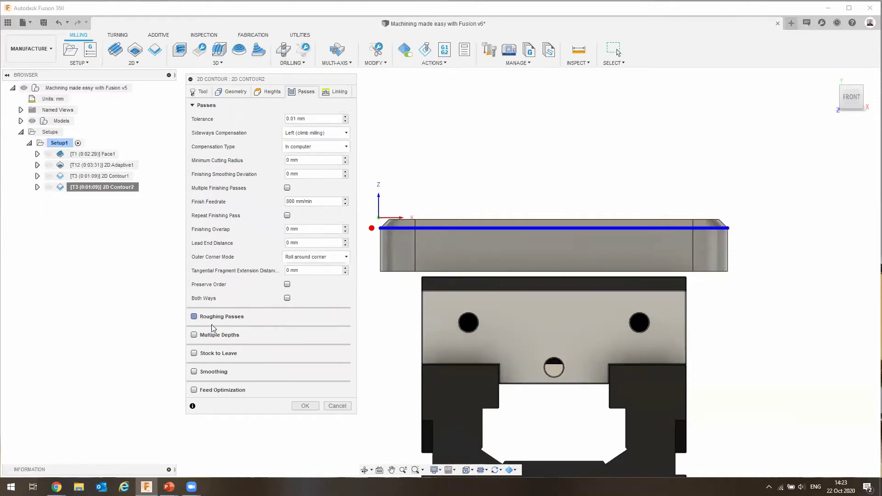
{"action": "left_click", "coordinate": [194, 317]}
{"action": "left_click", "coordinate": [294, 384]}
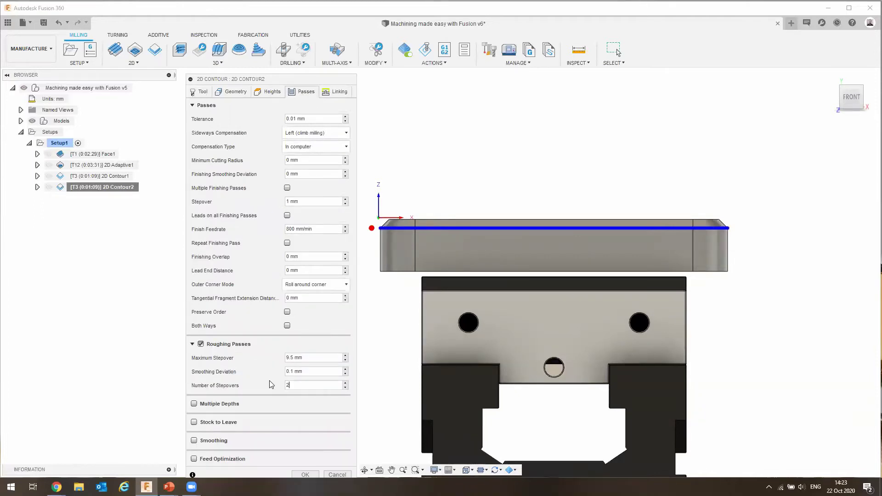
{"action": "left_click", "coordinate": [315, 358]}
{"action": "type", "text": "1.5"}
{"action": "left_click", "coordinate": [305, 475]}
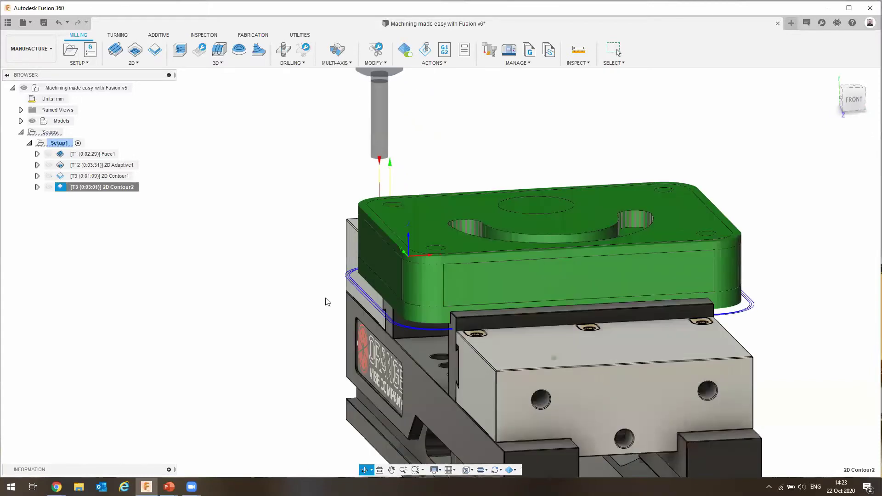
Examine the outer contour's roughing passes around the plate's corner and along its sides.
{"action": "scroll", "coordinate": [307, 301], "scroll_direction": "up", "scroll_amount": 5}
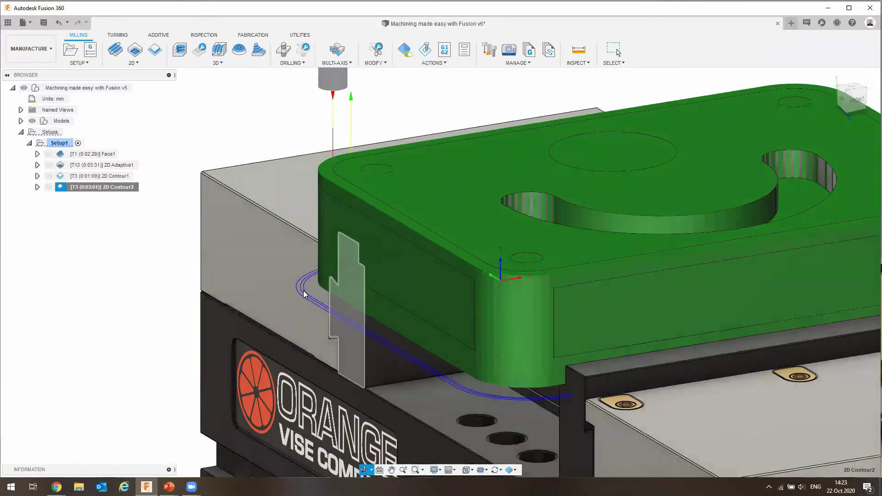
{"action": "scroll", "coordinate": [284, 277], "scroll_direction": "up", "scroll_amount": 2}
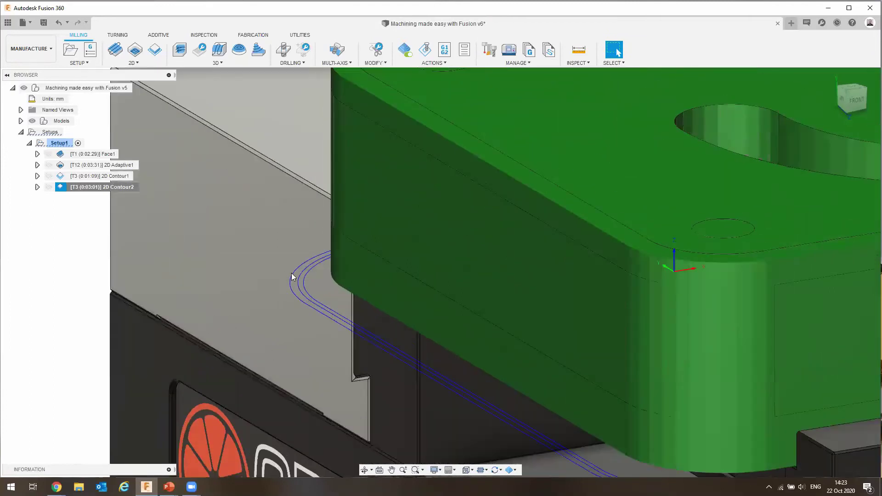
{"action": "scroll", "coordinate": [308, 287], "scroll_direction": "down", "scroll_amount": 8}
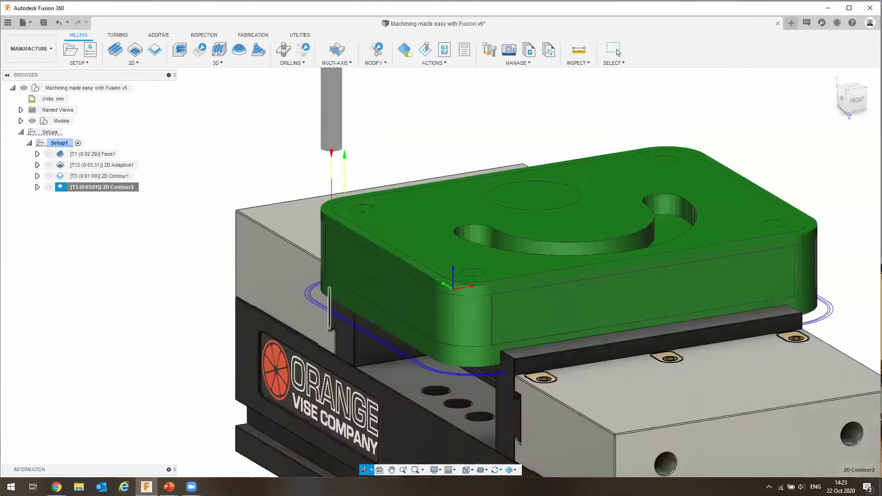
{"action": "middle_click_drag", "start_coordinate": [276, 317], "coordinate": [179, 153], "text": "shift"}
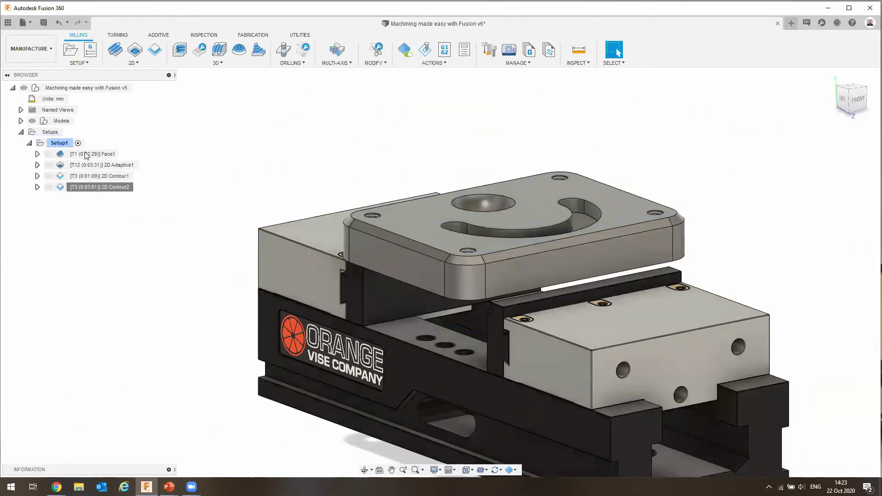
{"action": "left_click", "coordinate": [84, 154]}
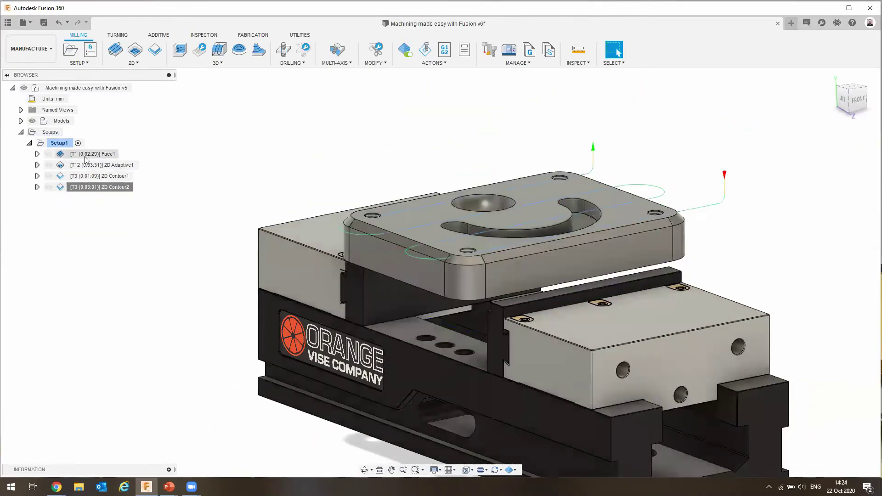
Simulate all of Setup1, skipping ahead to the contour operations, and inspect the cutter's clearance to the vise jaw up close.
{"action": "left_click", "coordinate": [59, 143]}
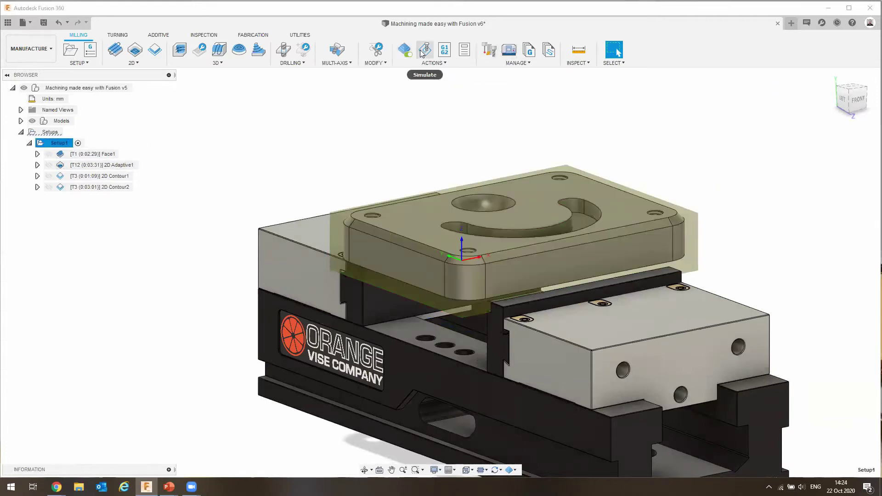
{"action": "left_click", "coordinate": [425, 50]}
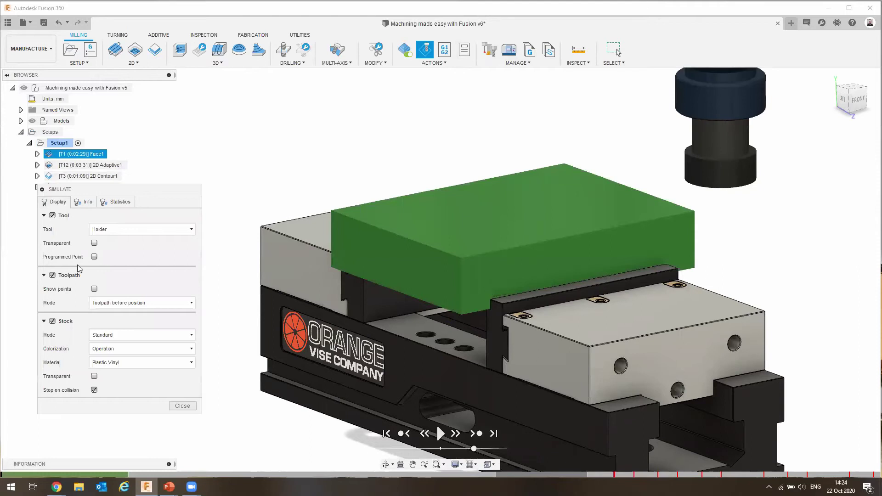
{"action": "left_click", "coordinate": [477, 433]}
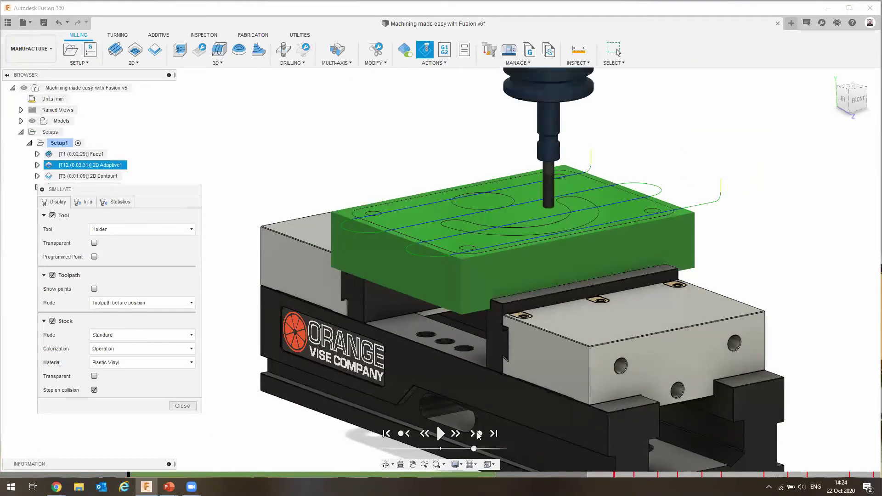
{"action": "left_click", "coordinate": [476, 433]}
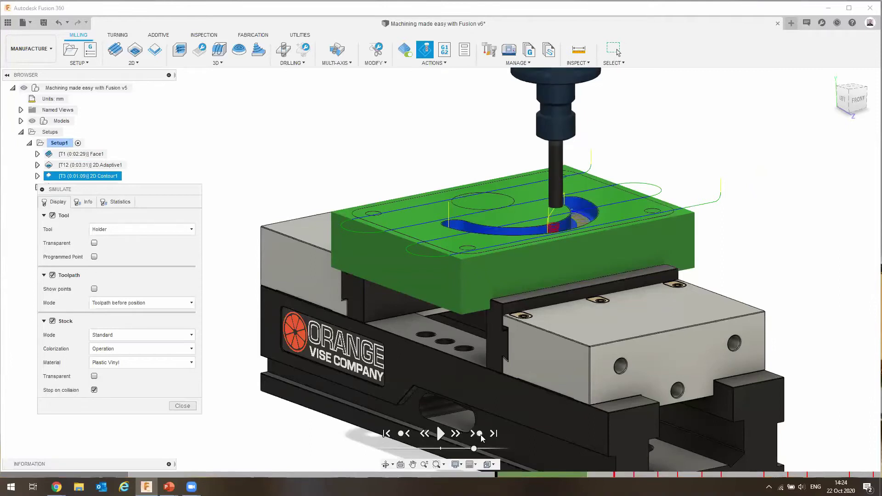
{"action": "mouse_move", "coordinate": [636, 477]}
{"action": "left_click", "coordinate": [440, 434]}
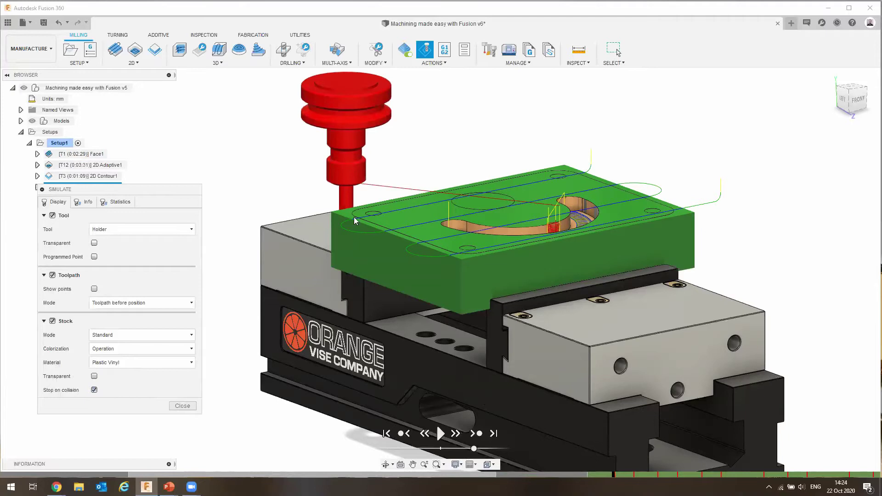
{"action": "middle_click_drag", "start_coordinate": [295, 265], "coordinate": [419, 261], "text": "shift"}
{"action": "scroll", "coordinate": [329, 246], "scroll_direction": "up", "scroll_amount": 10}
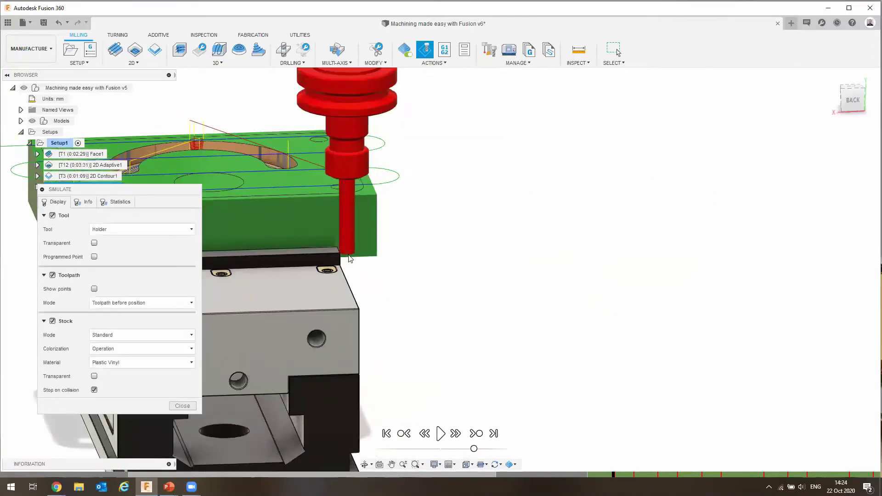
{"action": "scroll", "coordinate": [351, 282], "scroll_direction": "down", "scroll_amount": 8}
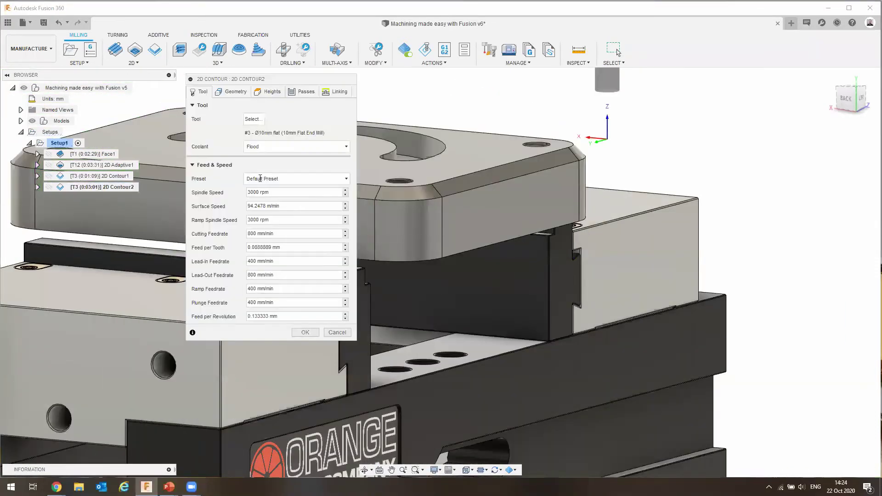
Set the outer contour's bottom height to model bottom with an offset of -1.25 mm, checking it from the back view.
{"action": "left_click", "coordinate": [271, 92]}
{"action": "left_click", "coordinate": [249, 303]}
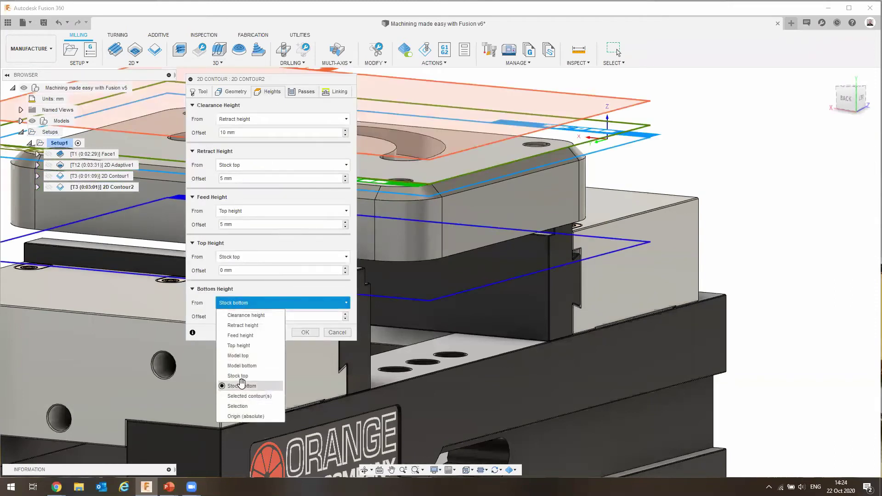
{"action": "left_click", "coordinate": [242, 366]}
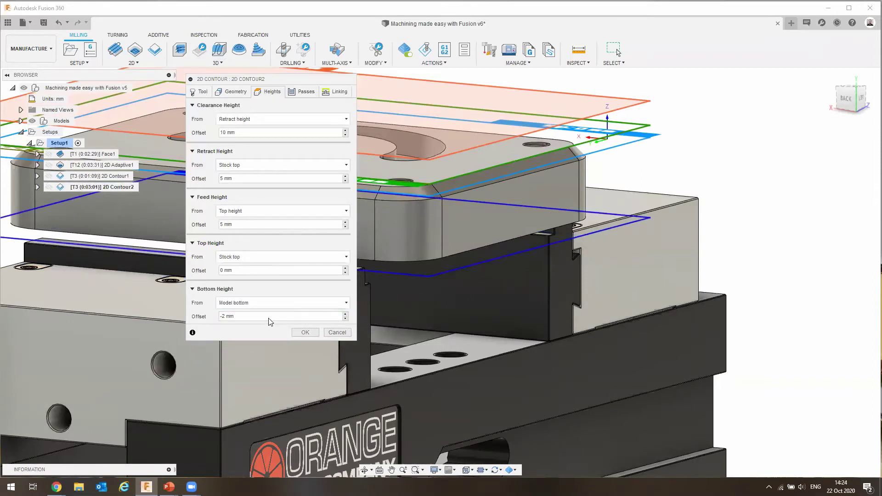
{"action": "left_click", "coordinate": [236, 315]}
{"action": "left_click_drag", "start_coordinate": [236, 315], "coordinate": [200, 324]}
{"action": "left_click", "coordinate": [847, 100]}
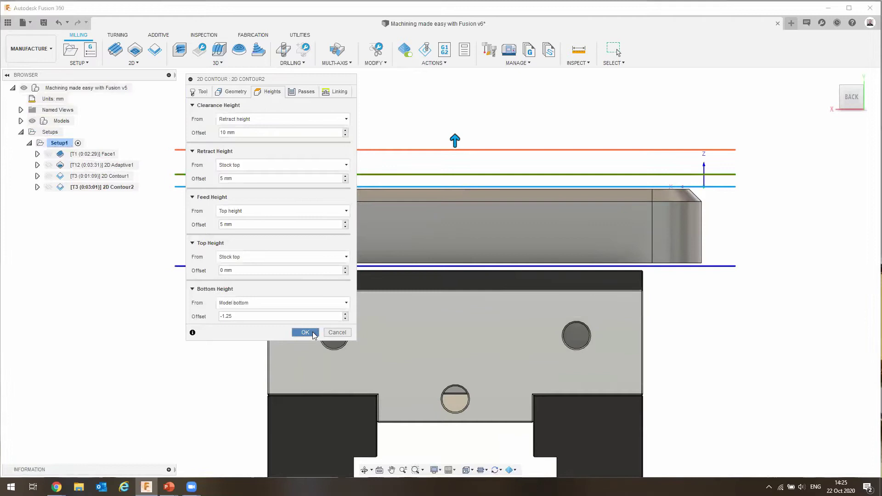
{"action": "left_click", "coordinate": [305, 332]}
Simulate all of Setup1 with the outer contour's new bottom height, skipping ahead and playing the contour cut around the plate above the vise jaw.
{"action": "middle_click_drag", "start_coordinate": [468, 216], "coordinate": [92, 210], "text": "shift"}
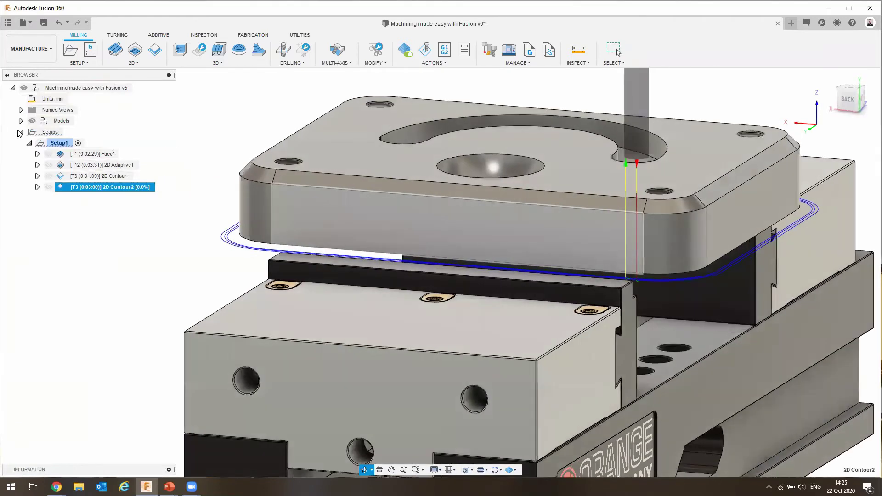
{"action": "left_click", "coordinate": [59, 143]}
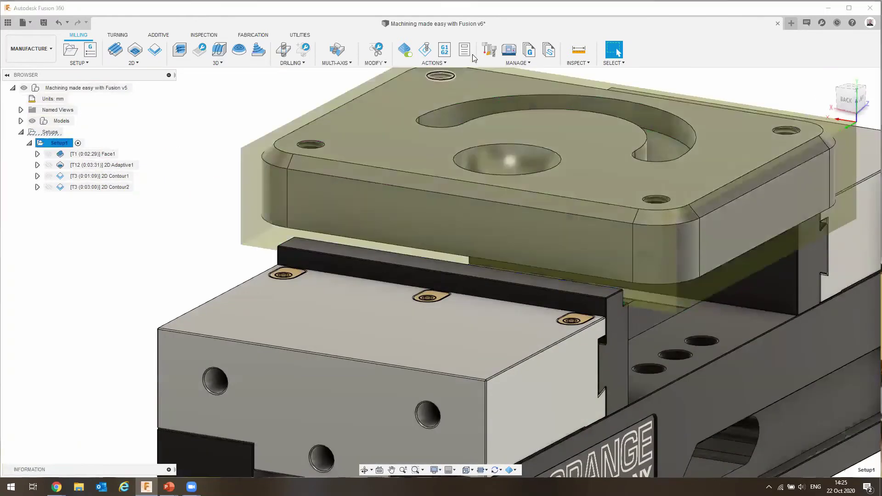
{"action": "left_click", "coordinate": [426, 50]}
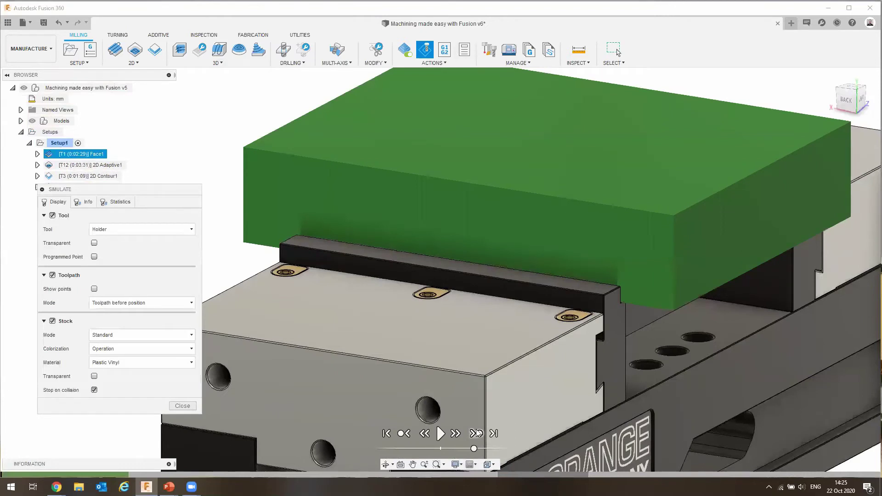
{"action": "left_click", "coordinate": [478, 433]}
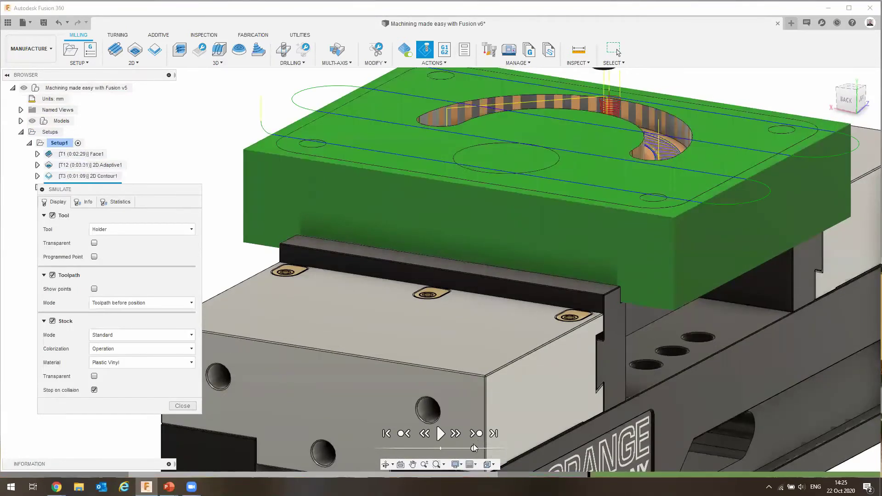
{"action": "left_click", "coordinate": [440, 433]}
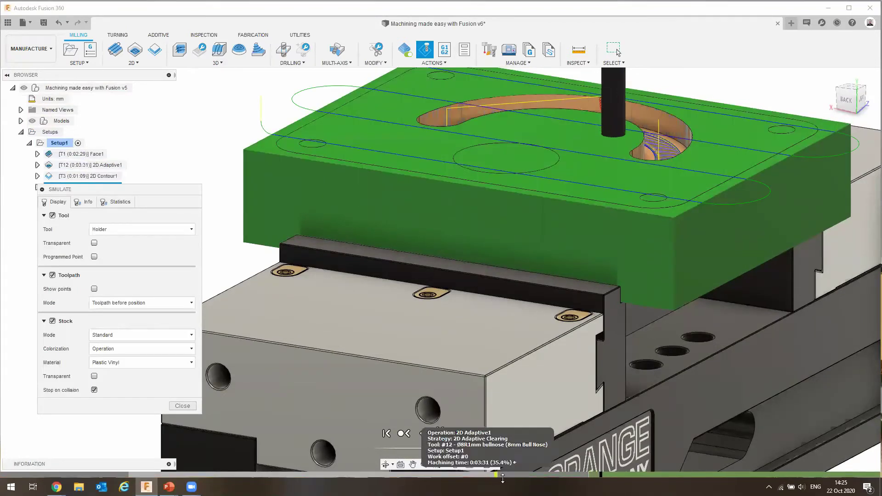
{"action": "scroll", "coordinate": [533, 379], "scroll_direction": "down", "scroll_amount": 1}
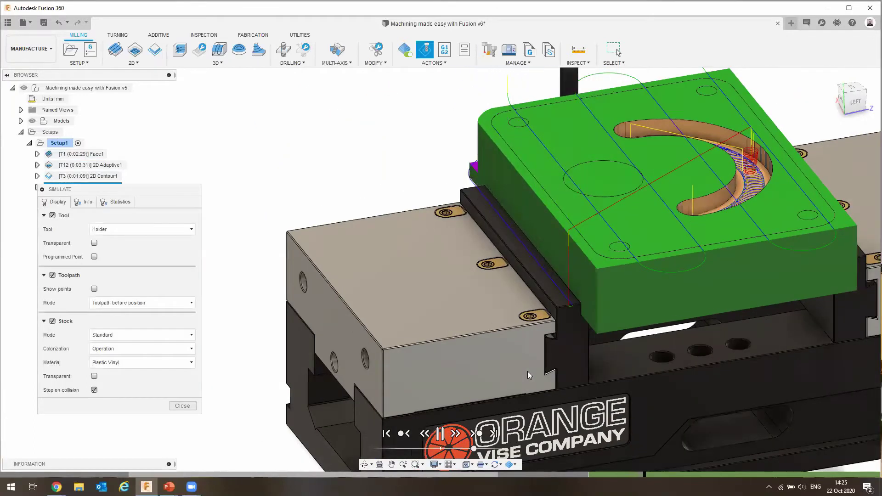
{"action": "scroll", "coordinate": [542, 374], "scroll_direction": "down", "scroll_amount": 2}
{"action": "middle_click_drag", "start_coordinate": [445, 343], "coordinate": [432, 319], "text": "shift"}
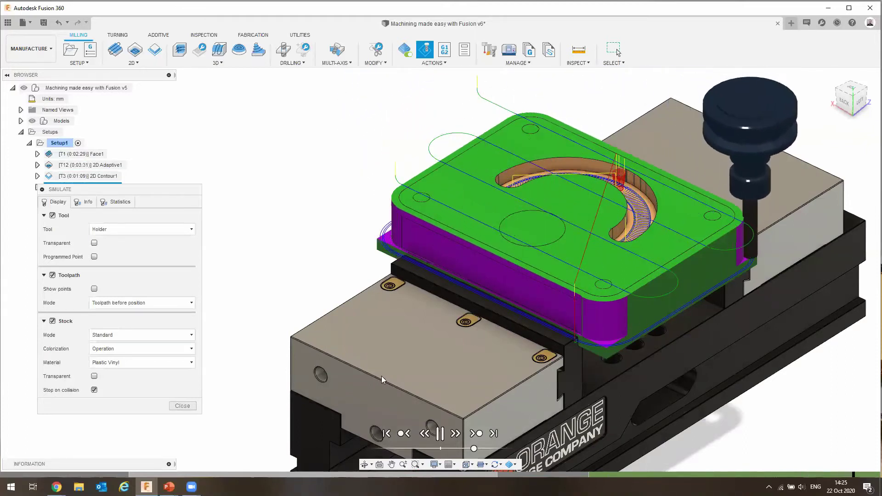
{"action": "left_click", "coordinate": [440, 433]}
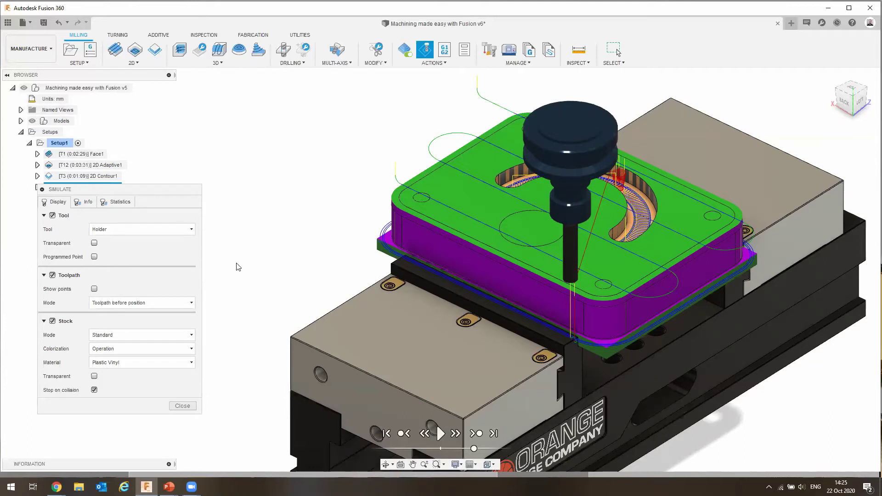
Set the simulated stock's colorization to Comparison, inspect the plate for uncut material from another side, and close the simulation.
{"action": "left_click", "coordinate": [147, 348]}
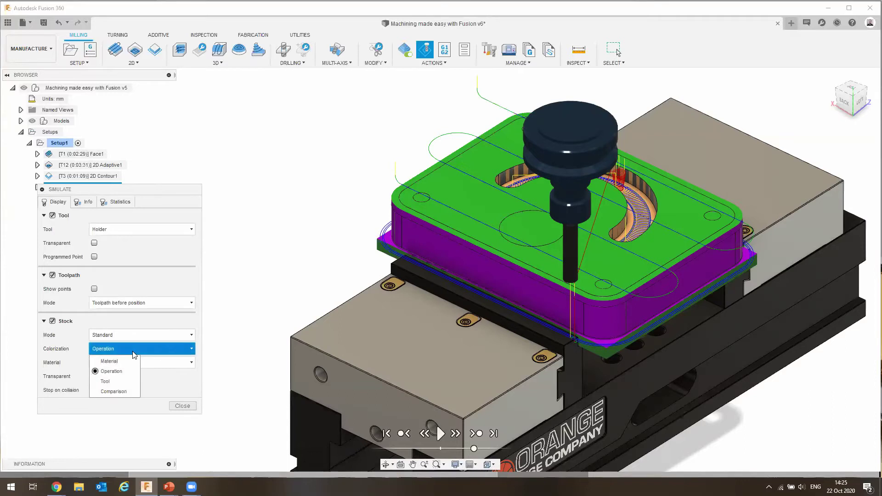
{"action": "left_click", "coordinate": [115, 392]}
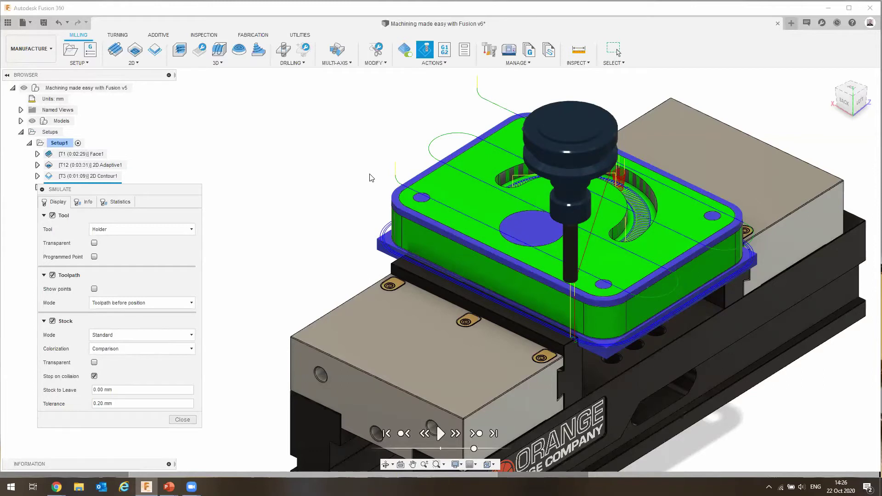
{"action": "middle_click_drag", "start_coordinate": [334, 178], "coordinate": [317, 315], "text": "shift"}
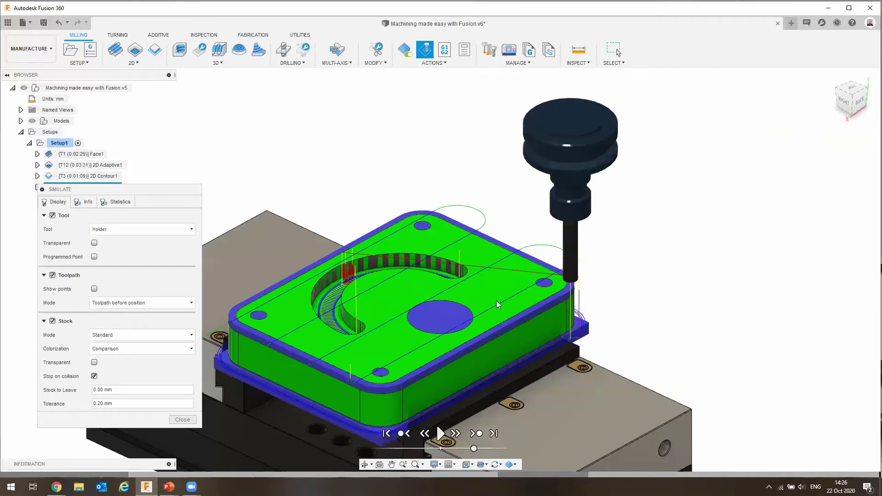
{"action": "left_click", "coordinate": [179, 419]}
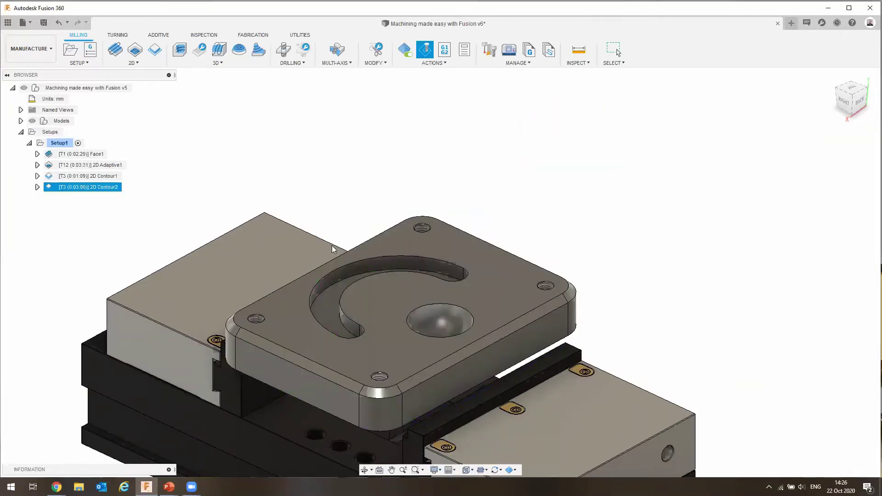
Start a new 2D Contour operation in Setup1 with the #50 15 mm chamfer mill from the local tool library.
{"action": "left_click", "coordinate": [261, 211]}
{"action": "middle_click_drag", "start_coordinate": [300, 178], "coordinate": [374, 128], "text": "shift"}
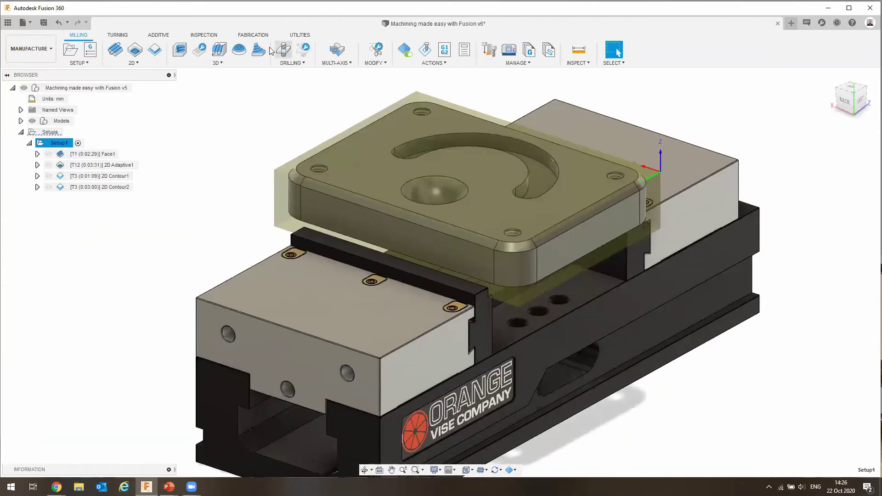
{"action": "left_click", "coordinate": [154, 51]}
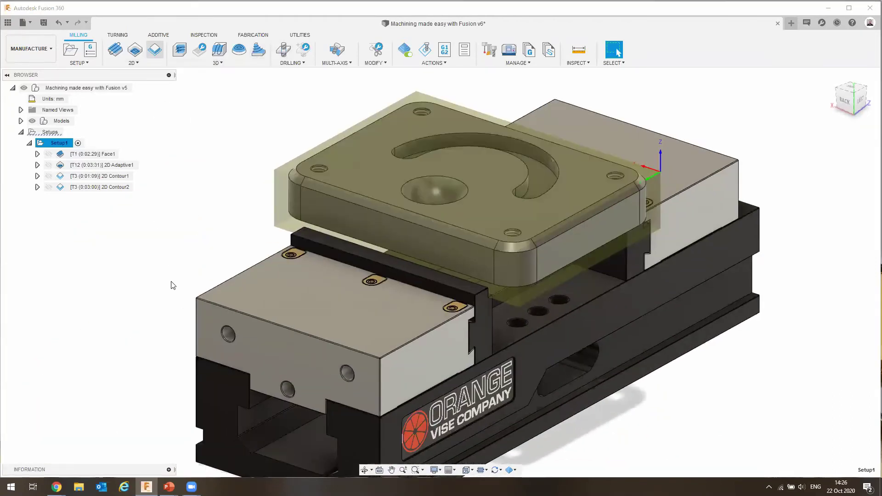
{"action": "left_click", "coordinate": [441, 231]}
{"action": "left_click", "coordinate": [200, 92]}
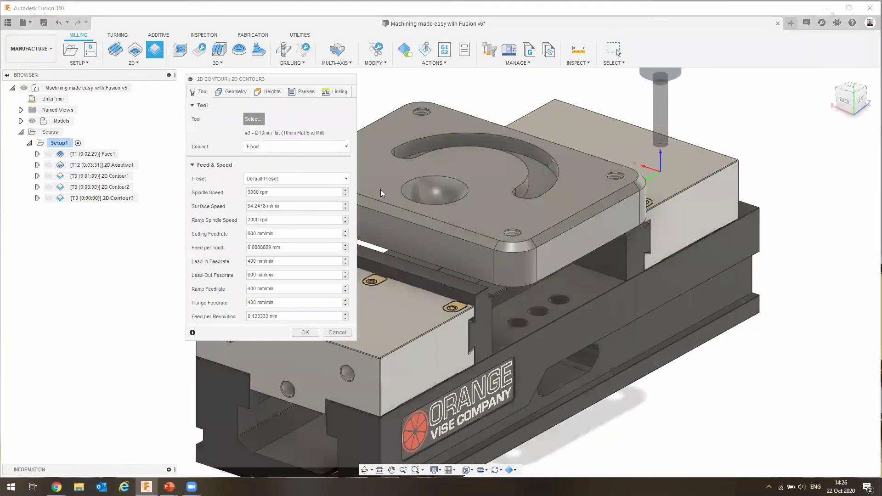
{"action": "left_click", "coordinate": [253, 119]}
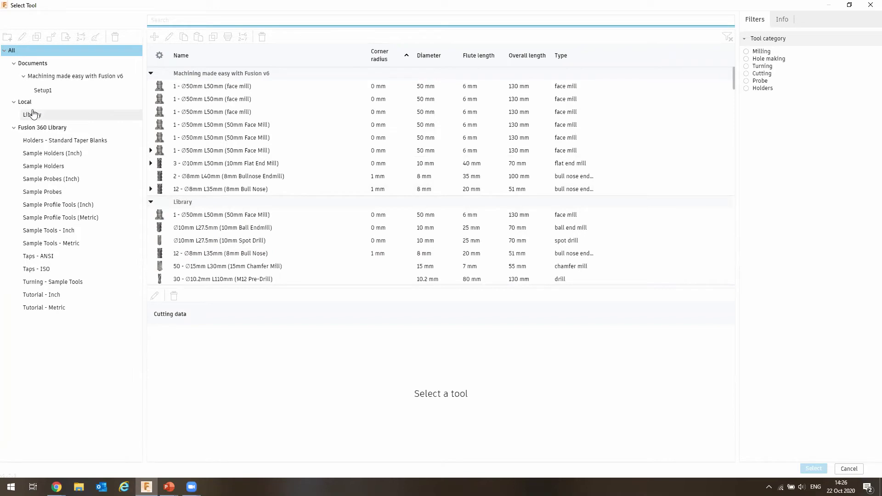
{"action": "left_click", "coordinate": [33, 119]}
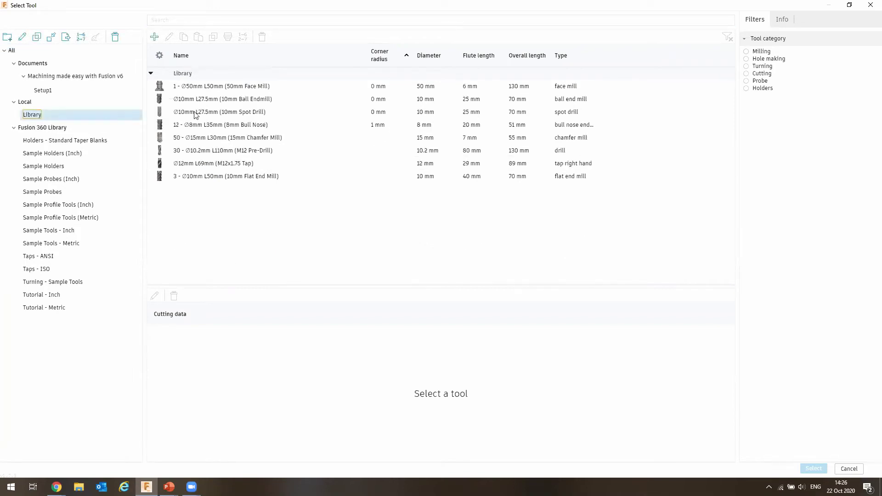
{"action": "left_click", "coordinate": [247, 141]}
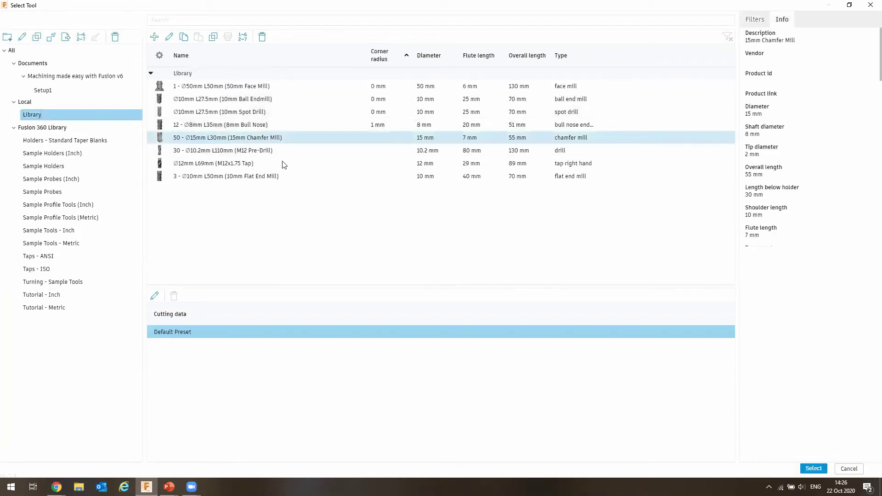
{"action": "key", "text": "Return"}
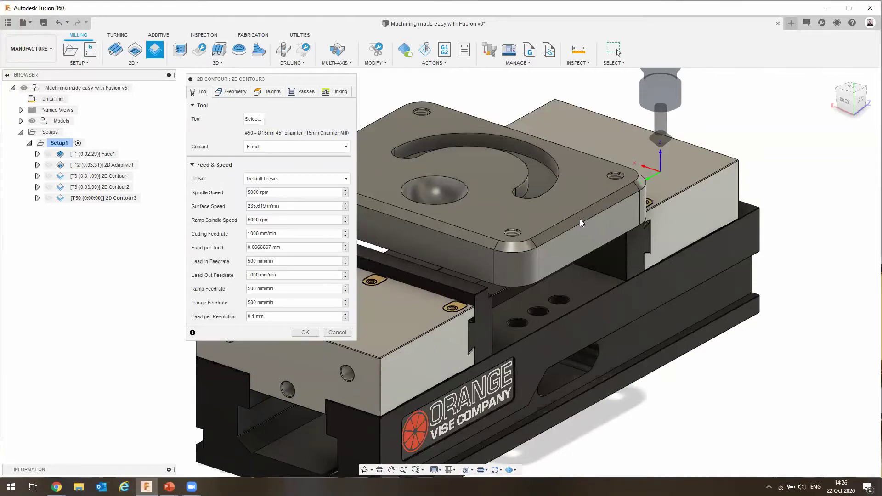
Use the lower edge of the plate's outer chamfer as the contour and set the bottom height offset to -1 mm from the selected contour.
{"action": "left_click", "coordinate": [269, 91]}
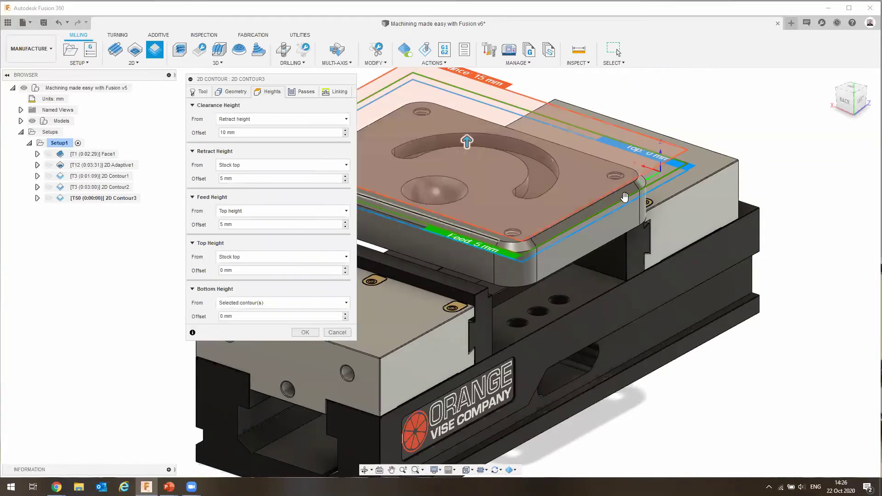
{"action": "left_click", "coordinate": [239, 318]}
{"action": "type", "text": "-1"}
{"action": "left_click_drag", "start_coordinate": [850, 98], "coordinate": [776, 158]}
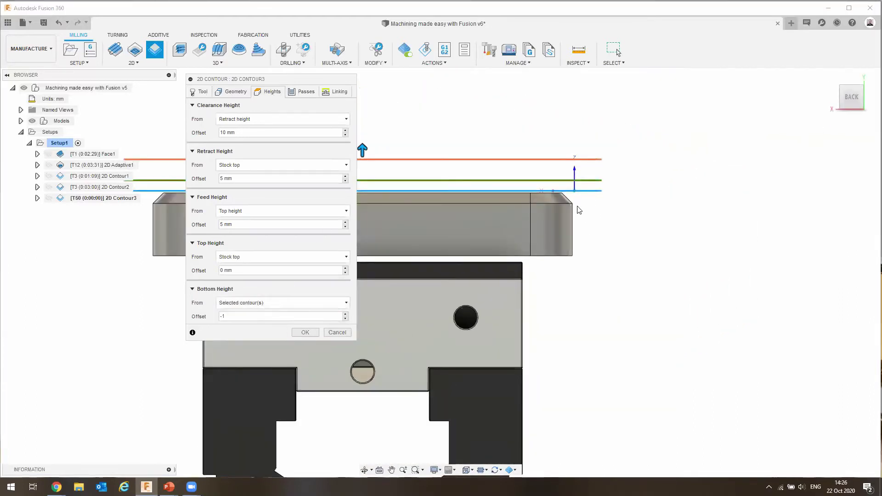
{"action": "key", "text": "F6"}
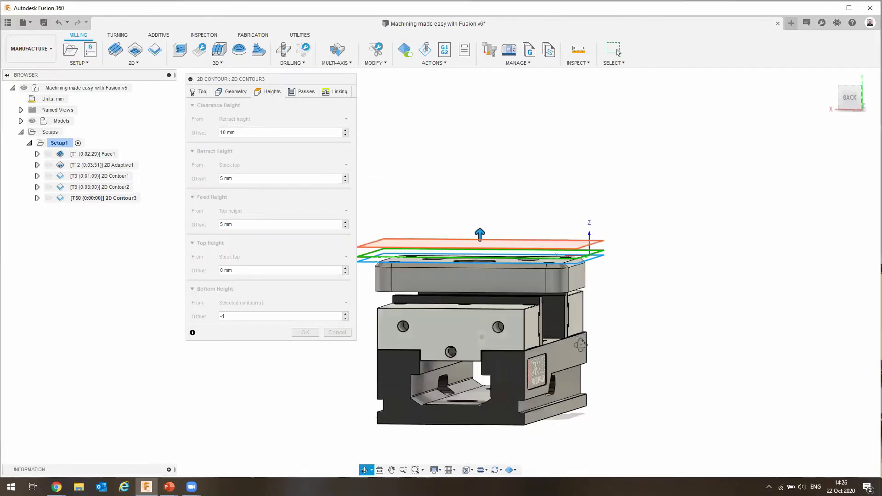
Enable roughing passes on the chamfer contour with 2 stepovers and a maximum stepover of 1.5 mm, and generate the toolpath.
{"action": "left_click", "coordinate": [304, 92]}
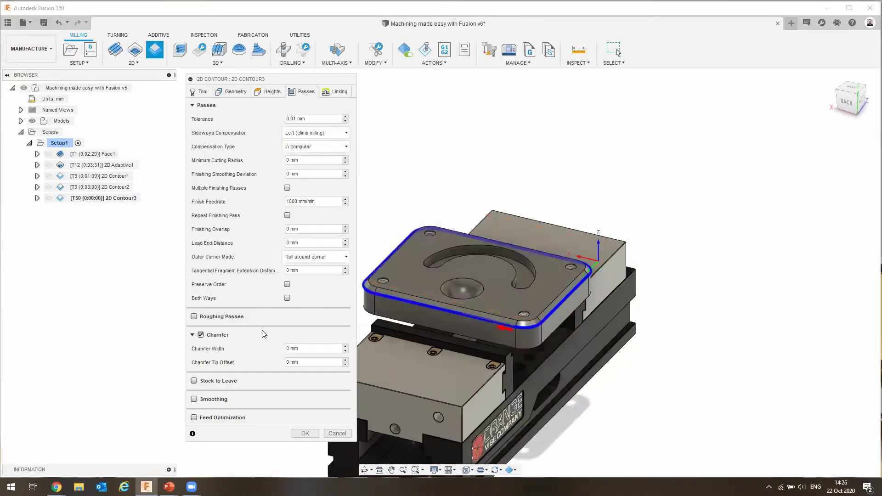
{"action": "left_click", "coordinate": [194, 316]}
{"action": "left_click", "coordinate": [313, 385]}
{"action": "type", "text": "2"}
{"action": "left_click", "coordinate": [313, 358]}
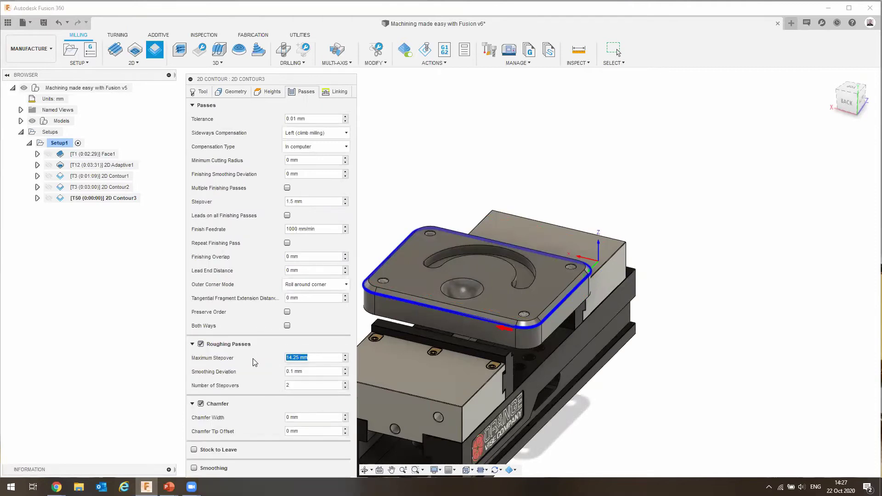
{"action": "type", "text": "1"}
{"action": "left_click_drag", "start_coordinate": [285, 81], "coordinate": [287, 56]}
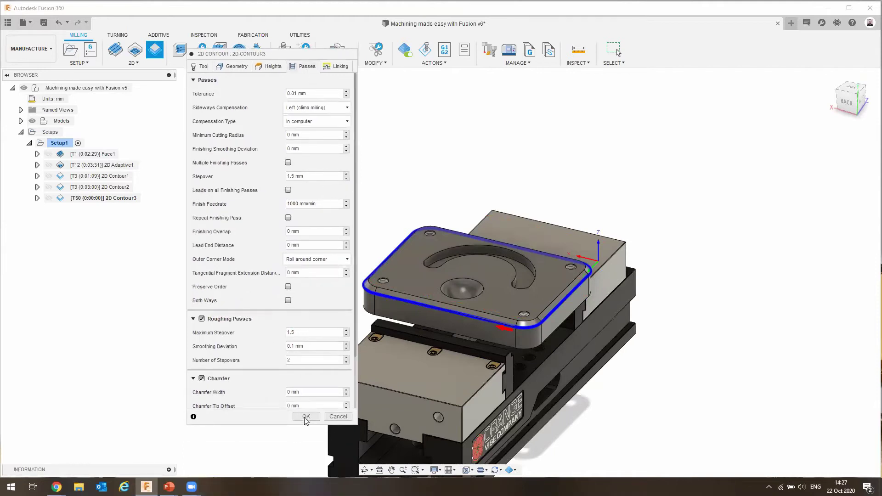
{"action": "left_click", "coordinate": [305, 417]}
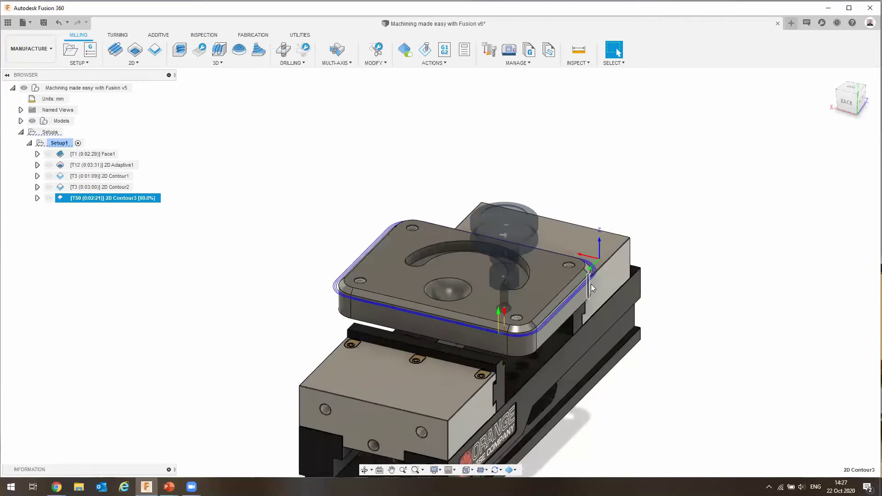
Examine the chamfer passes at the plate's corner and simulate all of Setup1 through the chamfering operation to inspect the comparison result.
{"action": "scroll", "coordinate": [591, 284], "scroll_direction": "up", "scroll_amount": 6}
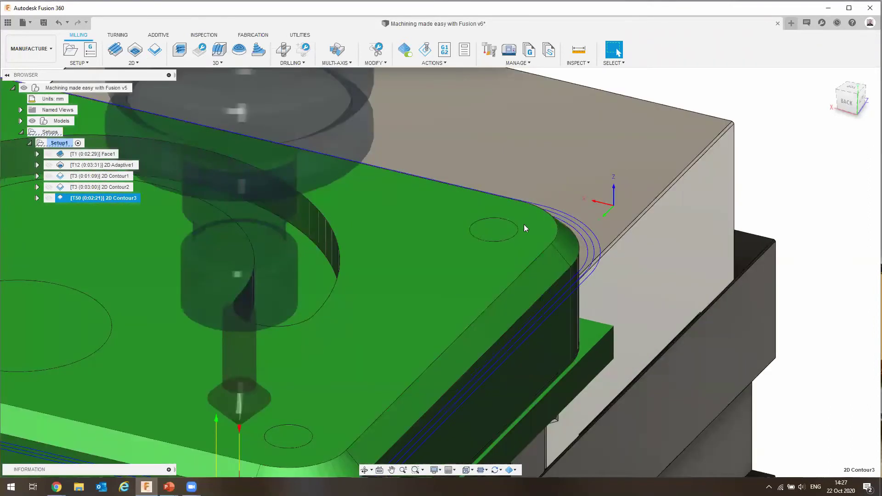
{"action": "scroll", "coordinate": [579, 240], "scroll_direction": "down", "scroll_amount": 3}
{"action": "scroll", "coordinate": [579, 239], "scroll_direction": "down", "scroll_amount": 5}
{"action": "left_click", "coordinate": [59, 143]}
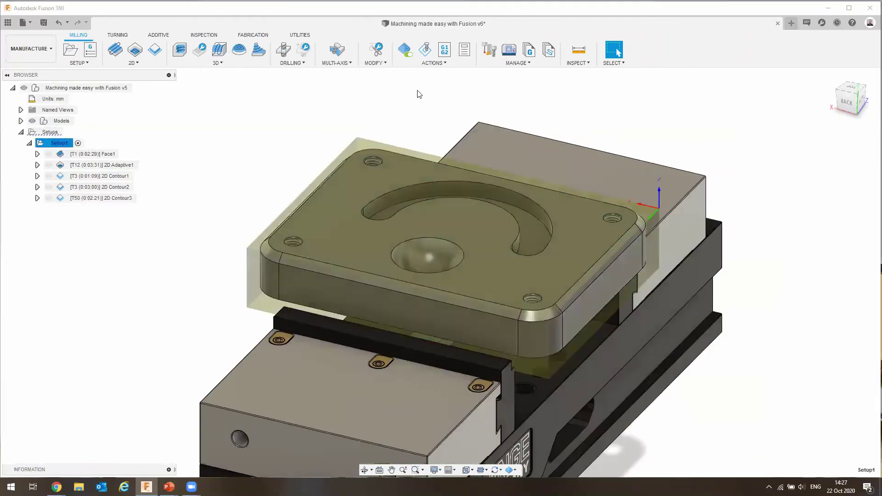
{"action": "left_click", "coordinate": [425, 50]}
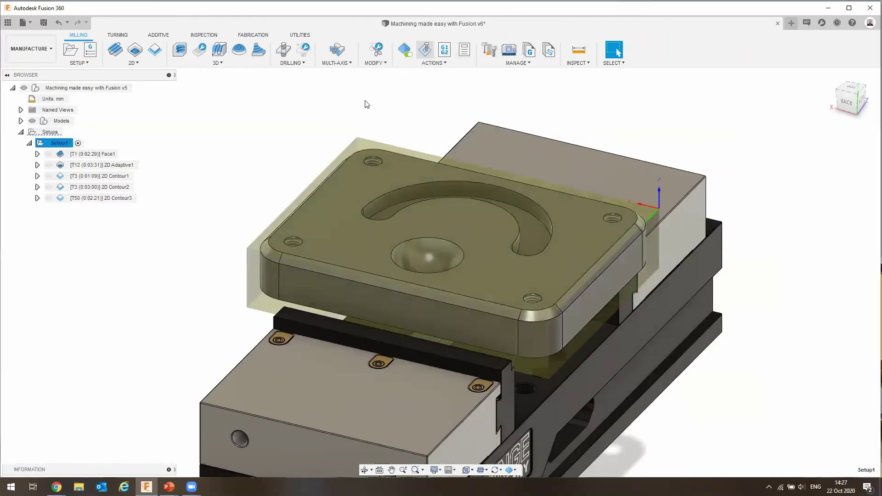
{"action": "left_click", "coordinate": [477, 433]}
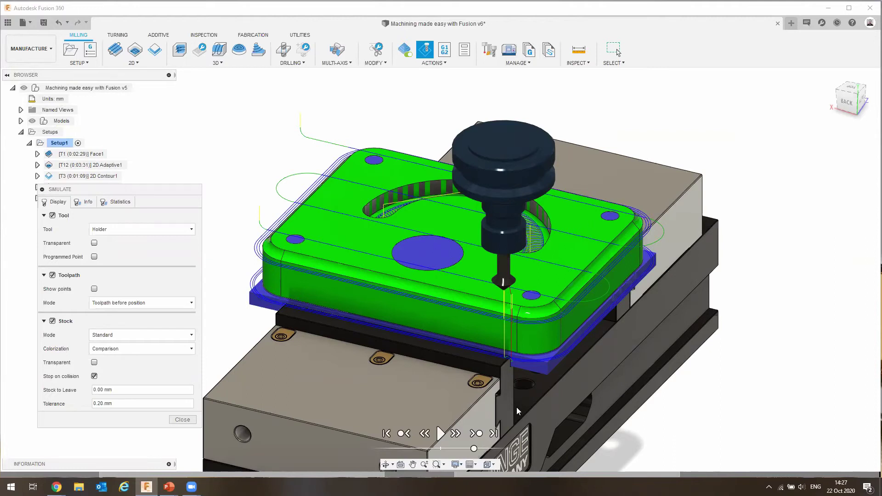
{"action": "middle_click_drag", "start_coordinate": [526, 359], "coordinate": [230, 202], "text": "shift"}
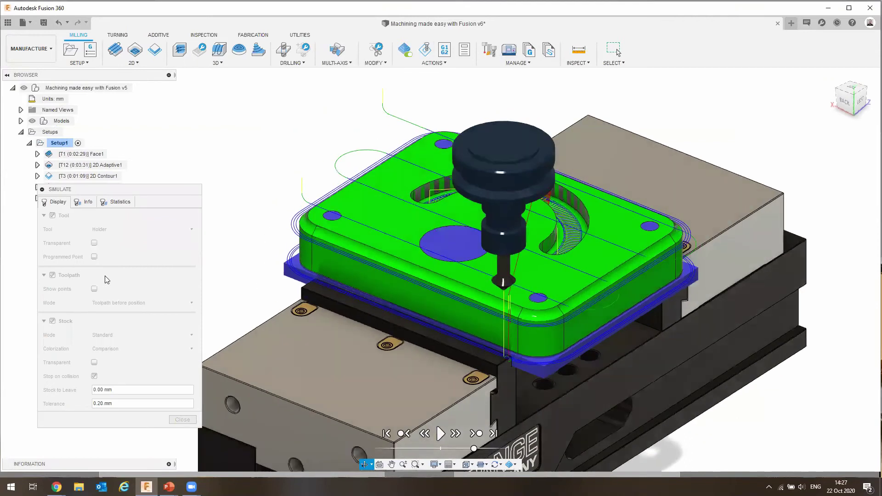
{"action": "left_click", "coordinate": [183, 419]}
Start a Drill operation in Setup1 and choose the 10 mm spot drill from the local tool library.
{"action": "scroll", "coordinate": [251, 149], "scroll_direction": "down", "scroll_amount": 3}
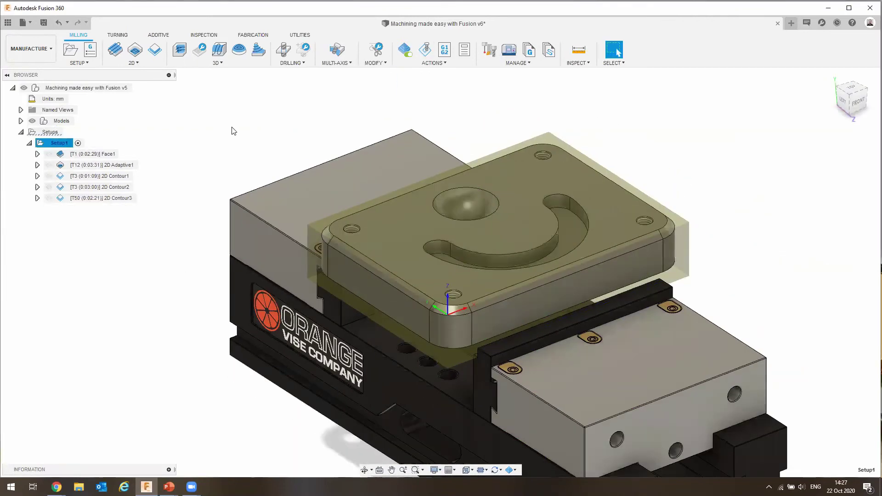
{"action": "left_click", "coordinate": [285, 48]}
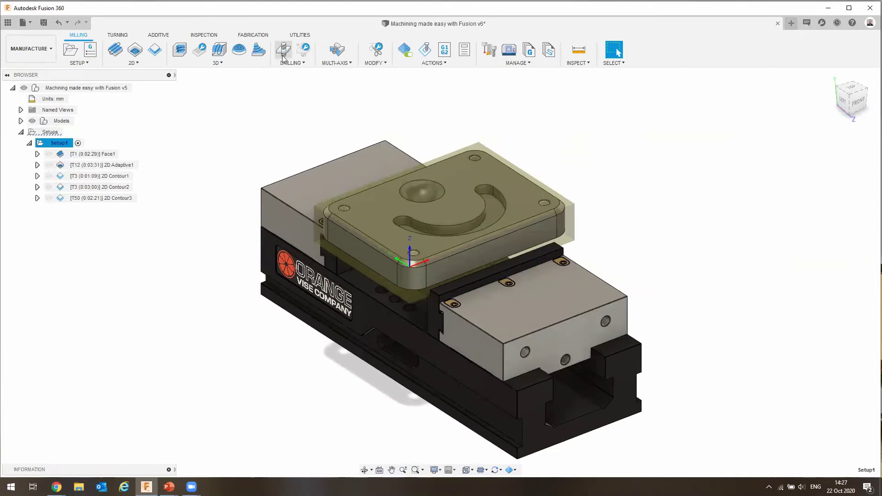
{"action": "left_click", "coordinate": [253, 94]}
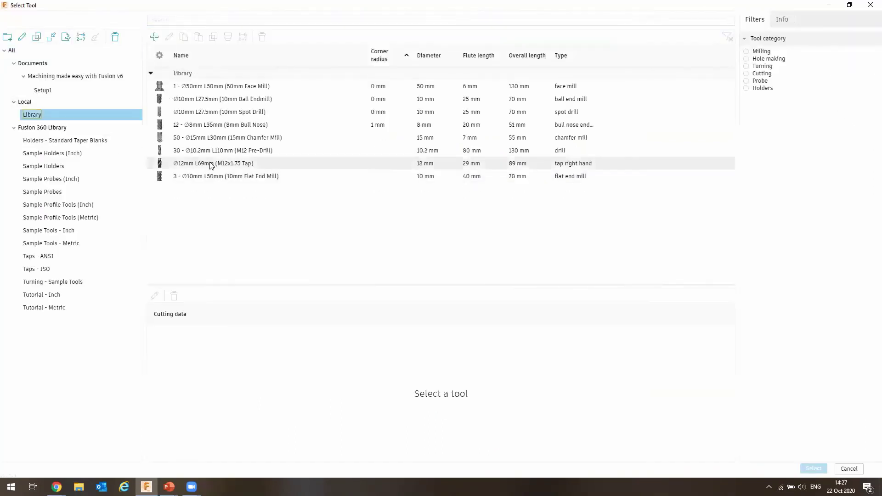
{"action": "left_click", "coordinate": [213, 115]}
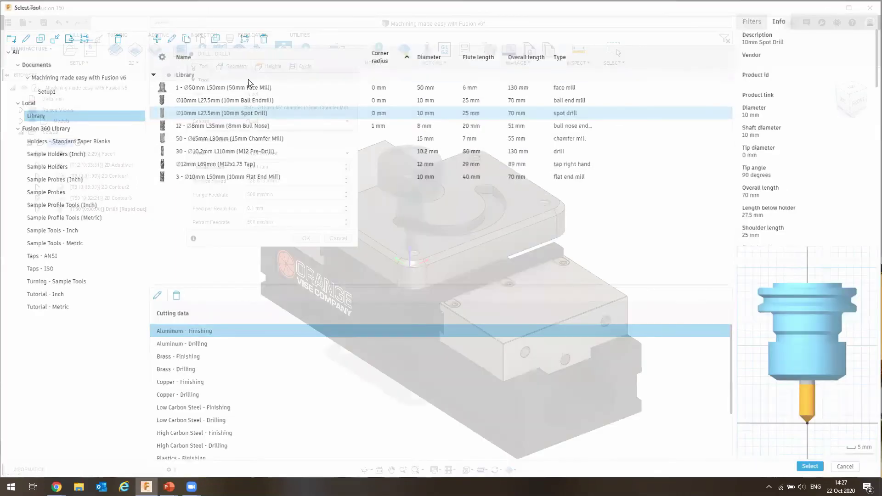
Select the chamfered faces of the four corner holes on the plate as the hole faces for the spot drilling operation.
{"action": "left_click", "coordinate": [238, 68]}
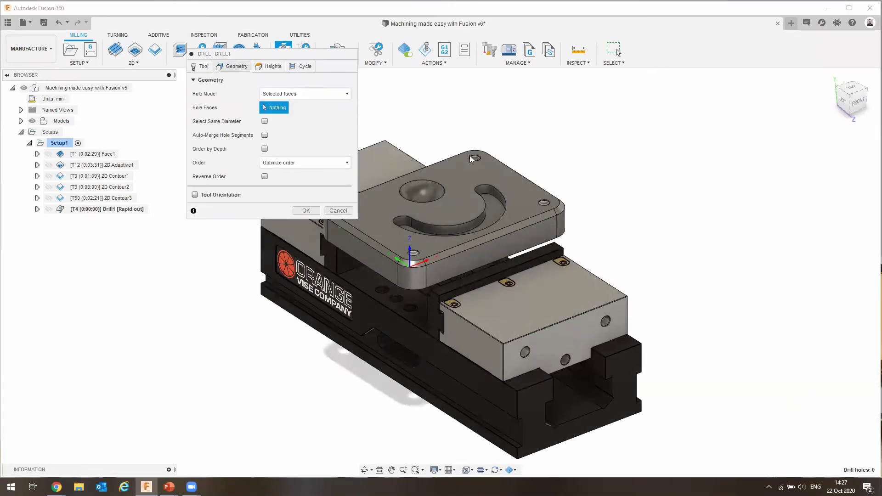
{"action": "scroll", "coordinate": [473, 155], "scroll_direction": "up", "scroll_amount": 5}
{"action": "left_click", "coordinate": [481, 156]}
{"action": "scroll", "coordinate": [481, 156], "scroll_direction": "up", "scroll_amount": 5}
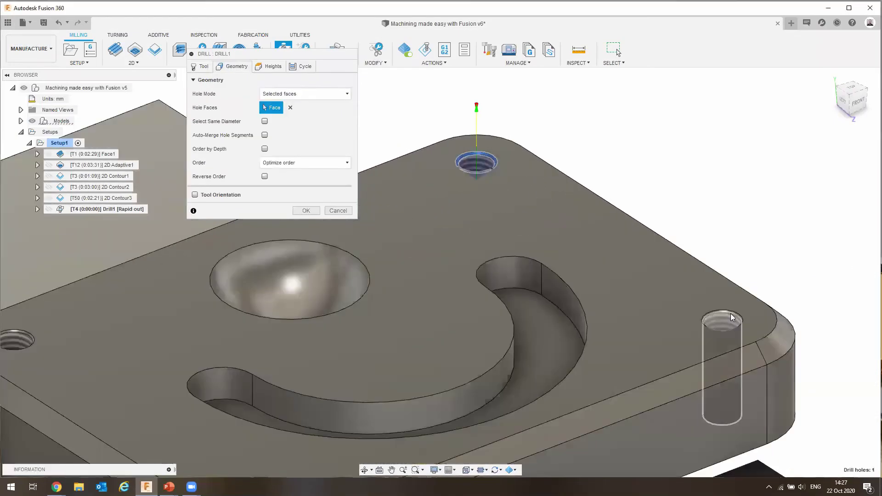
{"action": "left_click", "coordinate": [730, 316]}
{"action": "scroll", "coordinate": [512, 347], "scroll_direction": "down", "scroll_amount": 5}
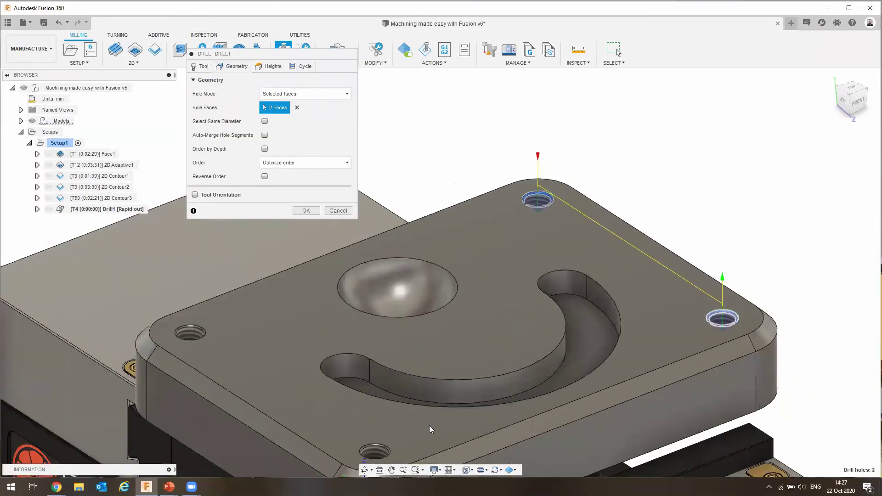
{"action": "left_click", "coordinate": [434, 427]}
{"action": "left_click", "coordinate": [285, 329]}
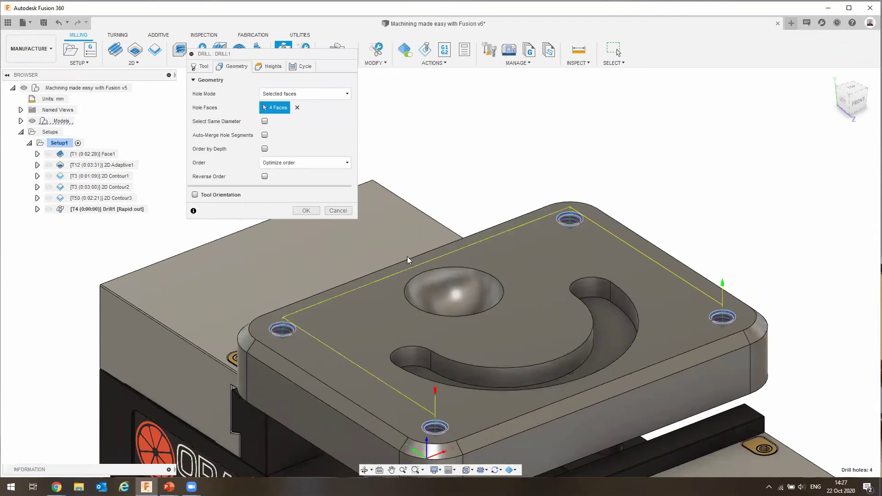
{"action": "scroll", "coordinate": [498, 225], "scroll_direction": "down", "scroll_amount": 5}
Try the Order by x hole sequence for the four holes and restore Optimize order.
{"action": "left_click", "coordinate": [289, 163]}
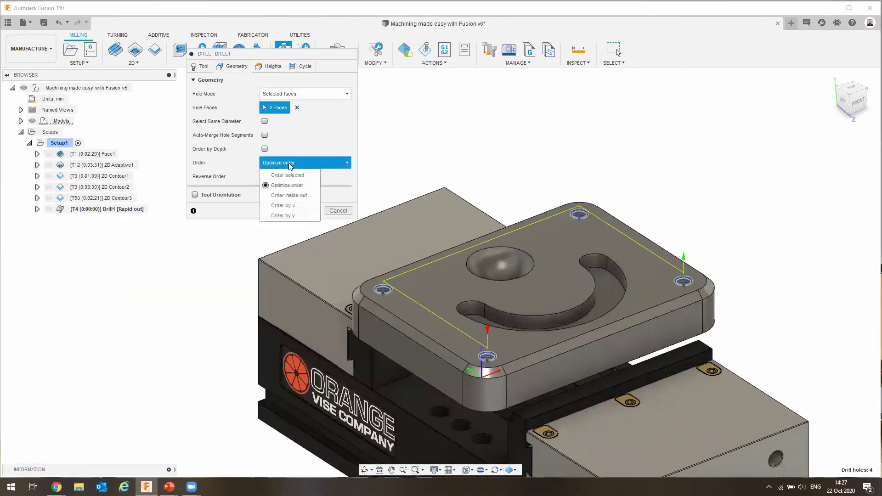
{"action": "left_click", "coordinate": [284, 196]}
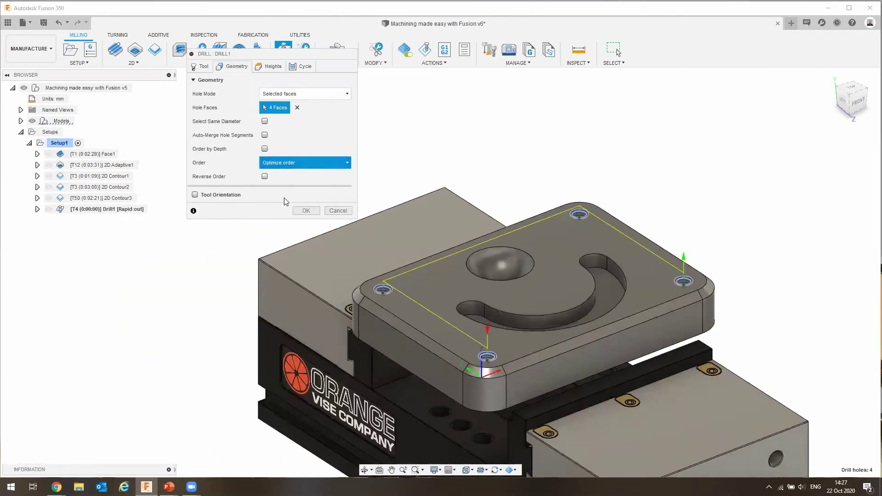
{"action": "left_click", "coordinate": [303, 162]}
{"action": "left_click", "coordinate": [281, 192]}
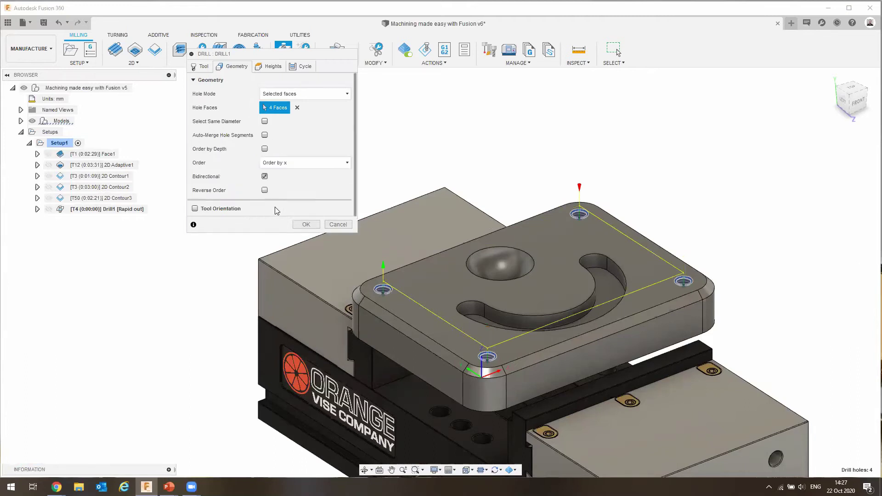
{"action": "left_click", "coordinate": [283, 162]}
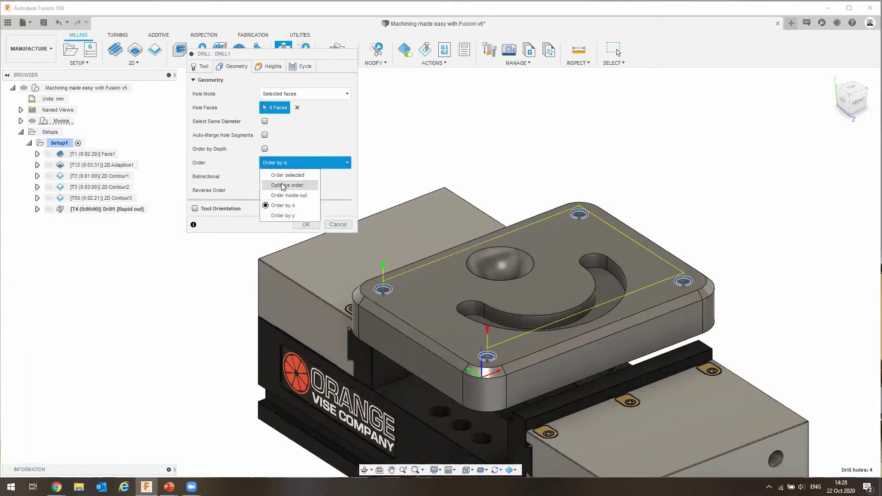
{"action": "left_click", "coordinate": [278, 187]}
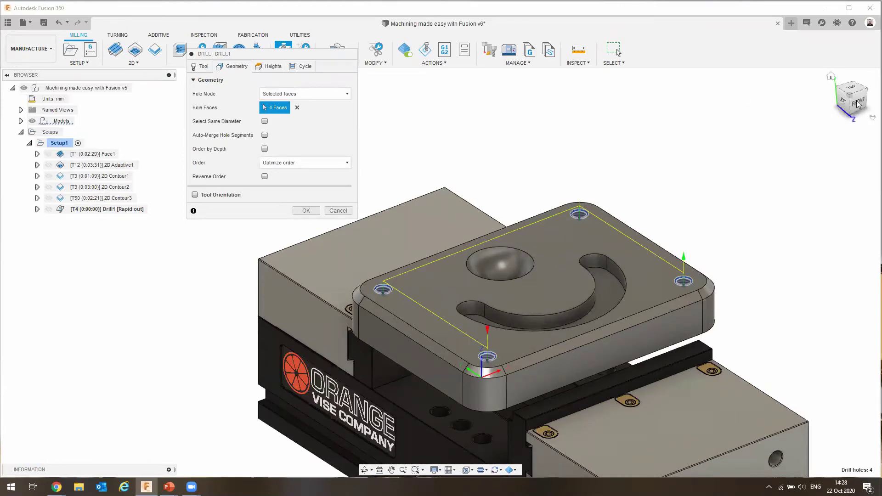
Examine from the left side how the spot drill's cone compares with the chamfer of a corner hole.
{"action": "left_click_drag", "start_coordinate": [849, 102], "coordinate": [840, 104]}
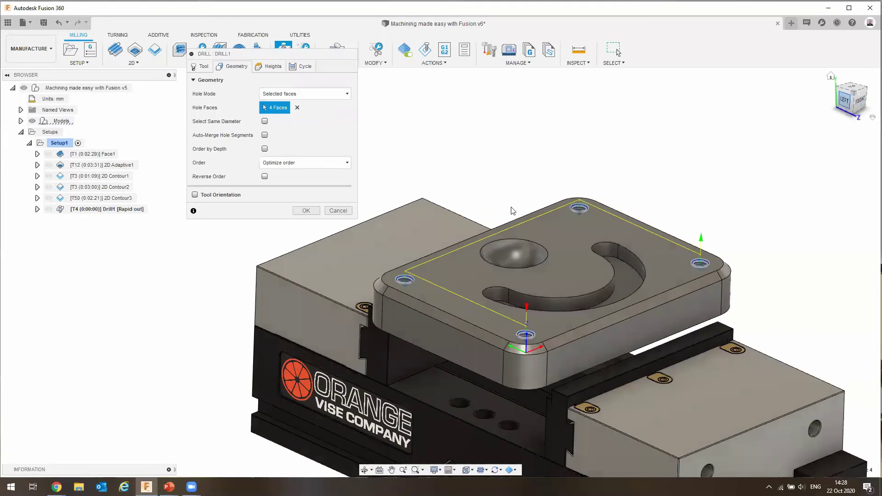
{"action": "left_click", "coordinate": [843, 98]}
{"action": "scroll", "coordinate": [527, 227], "scroll_direction": "up", "scroll_amount": 6}
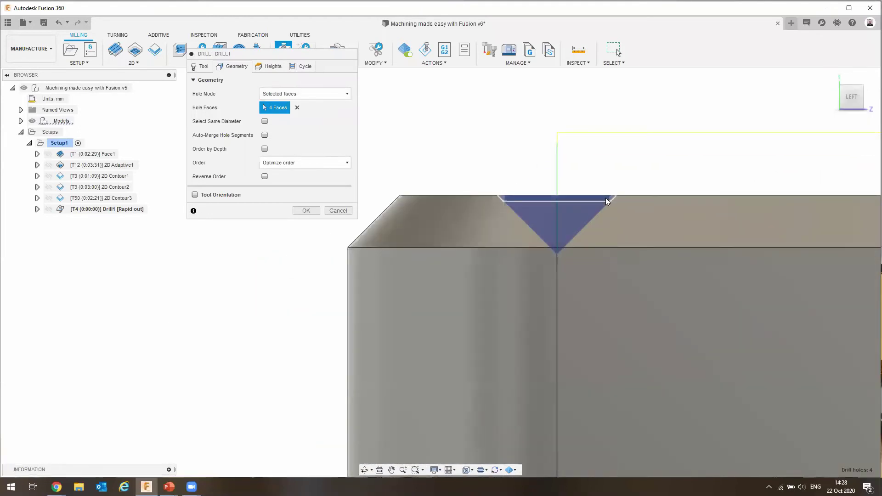
{"action": "scroll", "coordinate": [550, 219], "scroll_direction": "down", "scroll_amount": 3}
{"action": "scroll", "coordinate": [552, 227], "scroll_direction": "up", "scroll_amount": 2}
{"action": "scroll", "coordinate": [505, 197], "scroll_direction": "up", "scroll_amount": 3}
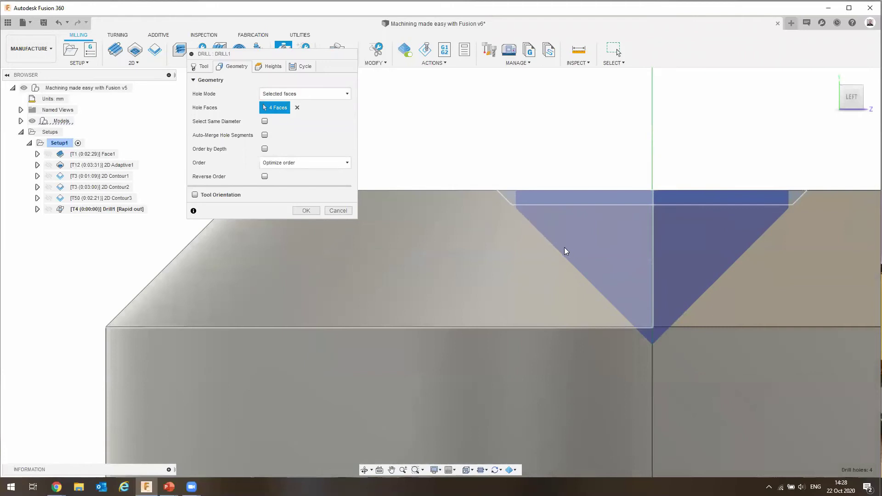
{"action": "scroll", "coordinate": [509, 205], "scroll_direction": "up", "scroll_amount": 5}
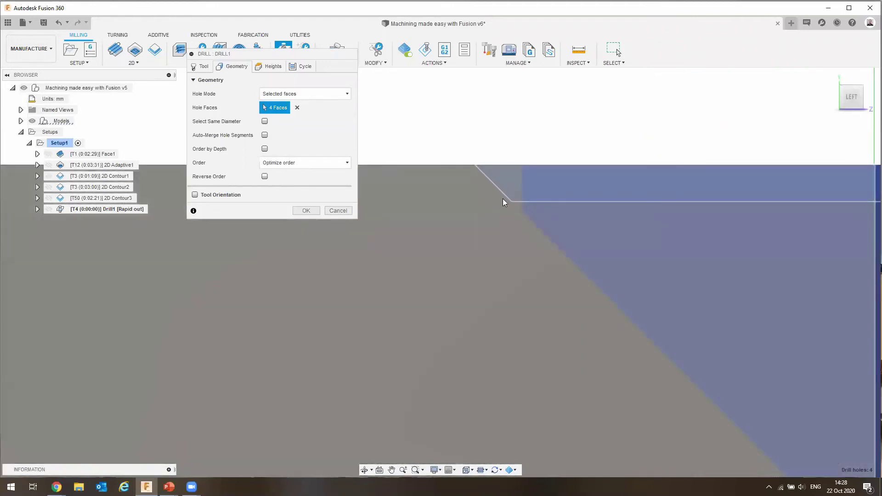
{"action": "scroll", "coordinate": [505, 209], "scroll_direction": "down", "scroll_amount": 5}
{"action": "scroll", "coordinate": [584, 230], "scroll_direction": "up", "scroll_amount": 3}
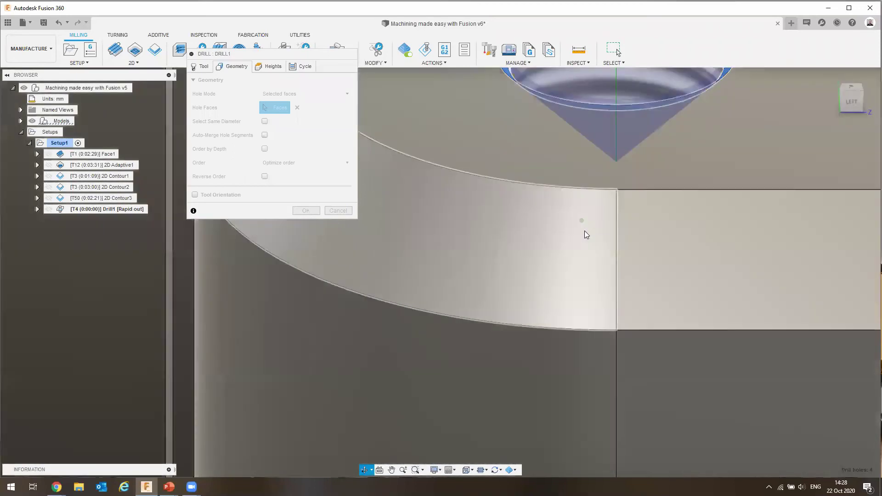
{"action": "scroll", "coordinate": [585, 230], "scroll_direction": "down", "scroll_amount": 5}
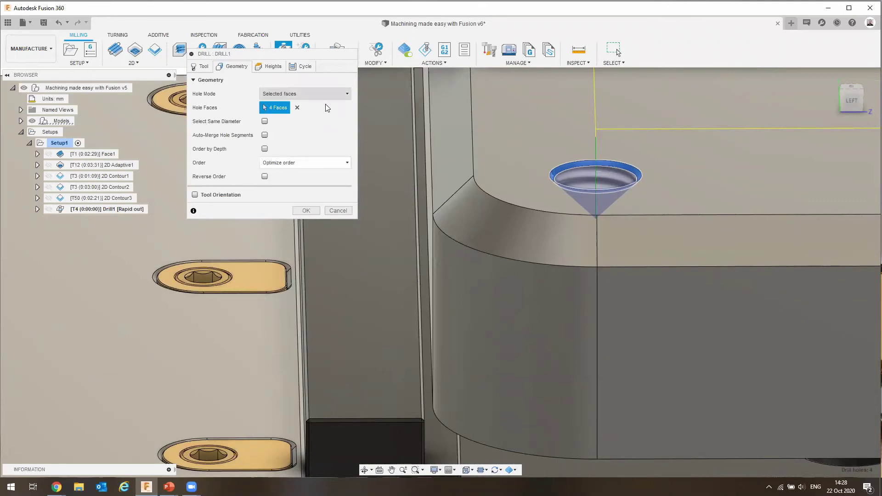
Set the spot drill's bottom height to -5 mm from the stock top and generate the toolpath.
{"action": "left_click", "coordinate": [270, 71]}
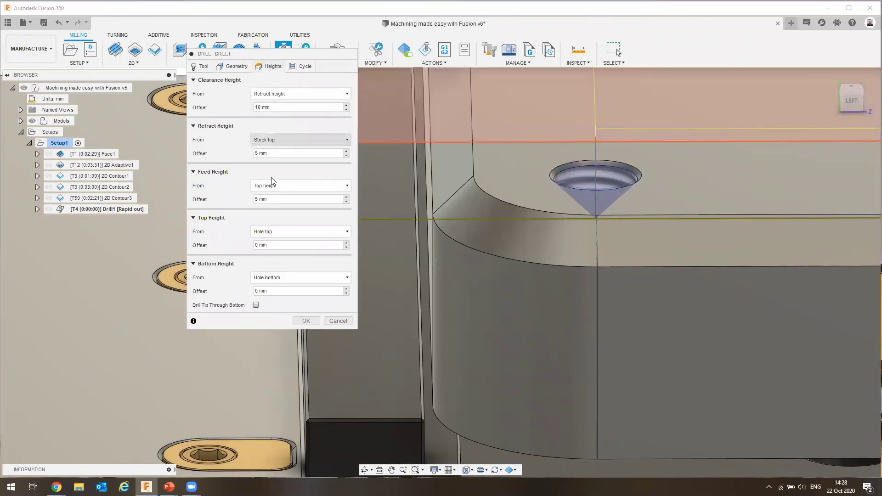
{"action": "left_click", "coordinate": [285, 280]}
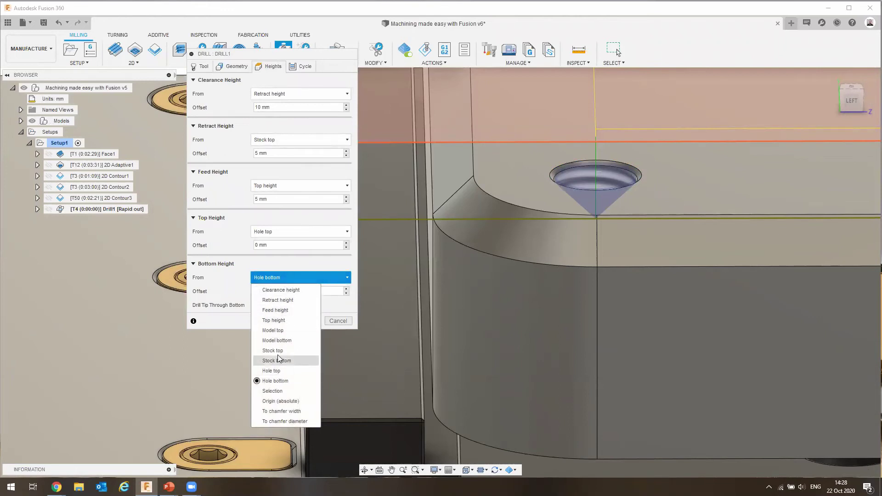
{"action": "left_click", "coordinate": [275, 351]}
{"action": "left_click", "coordinate": [271, 293]}
{"action": "type", "text": "-2"}
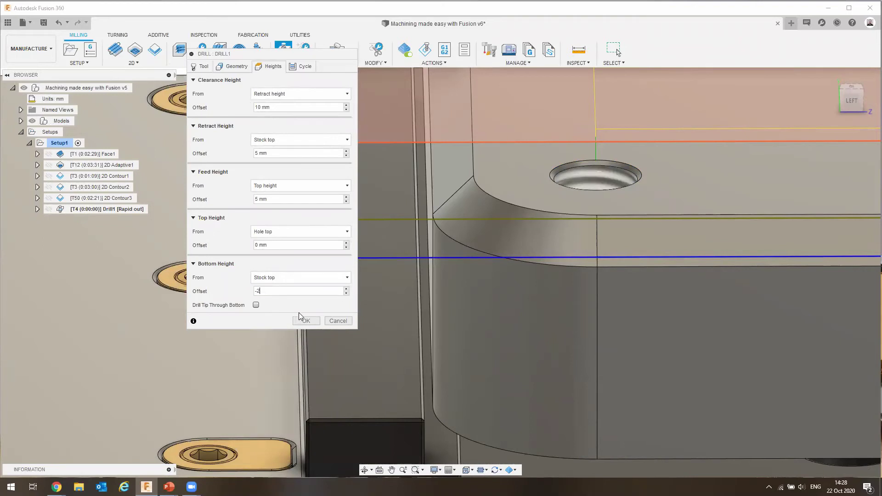
{"action": "left_click_drag", "start_coordinate": [855, 98], "coordinate": [608, 159]}
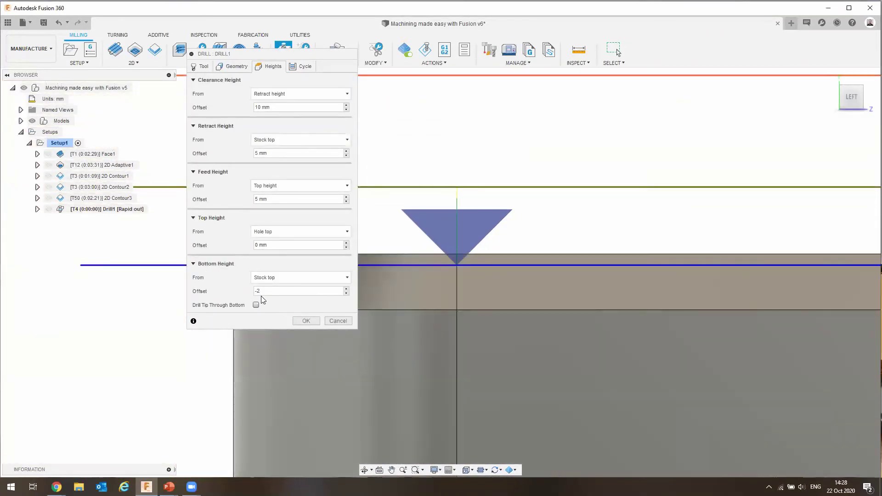
{"action": "double_click", "coordinate": [264, 290]}
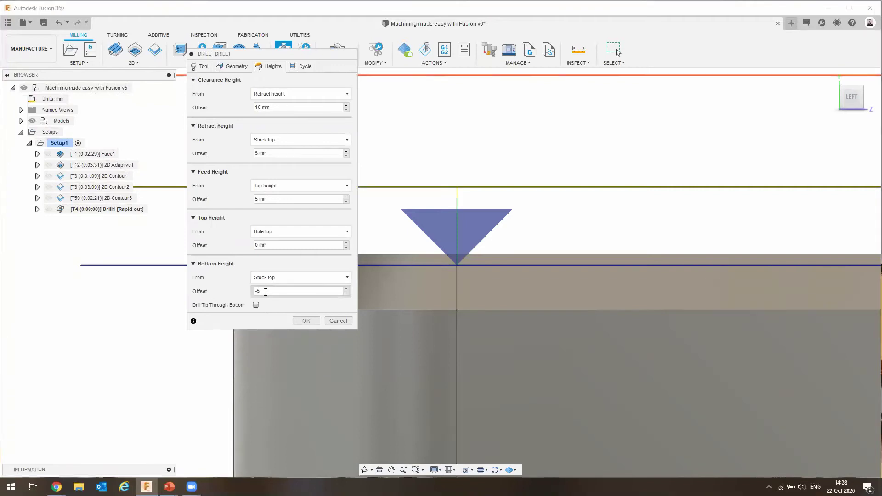
{"action": "left_click", "coordinate": [305, 320]}
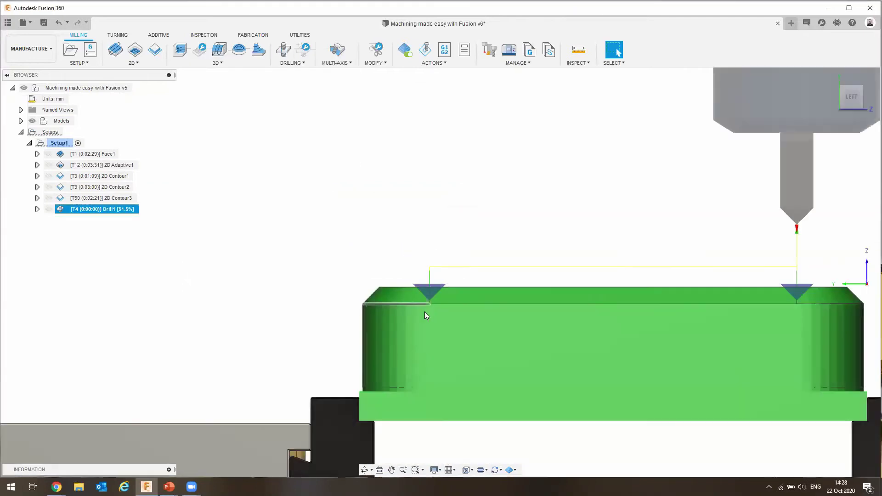
Check the spot drilling toolpath on all four corner holes and duplicate the Drill1 operation in Setup1.
{"action": "middle_click_drag", "start_coordinate": [467, 308], "coordinate": [357, 319], "text": "shift"}
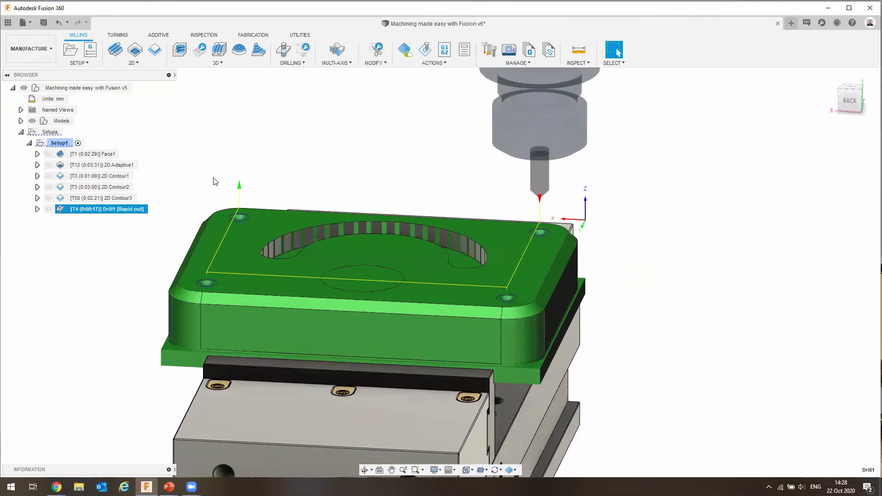
{"action": "mouse_move", "coordinate": [315, 173]}
{"action": "middle_mouse_down", "text": "shift"}
{"action": "mouse_move", "coordinate": [364, 170]}
{"action": "mouse_move", "coordinate": [284, 190]}
{"action": "mouse_move", "coordinate": [321, 158]}
{"action": "middle_mouse_up", "text": "shift"}
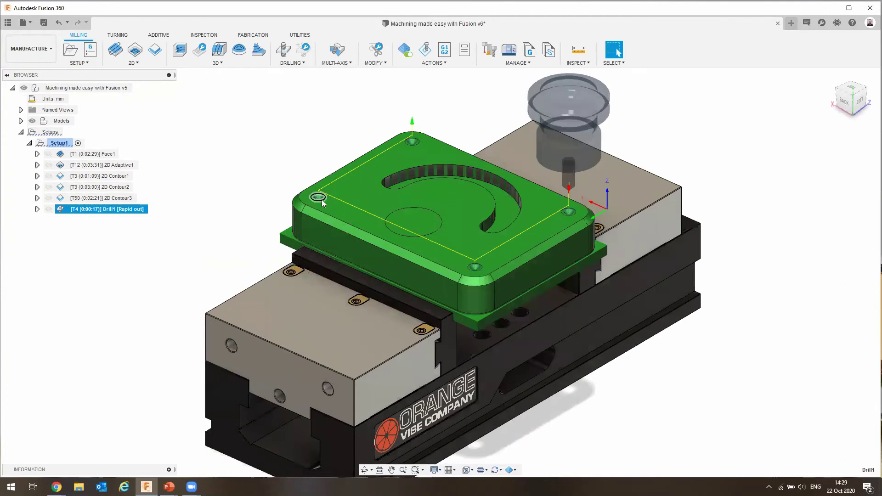
{"action": "right_click", "coordinate": [113, 212]}
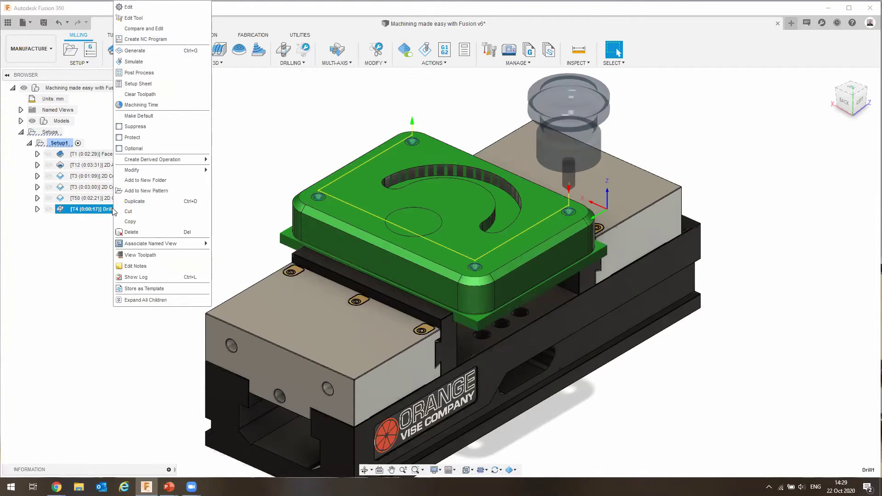
{"action": "left_click", "coordinate": [138, 201]}
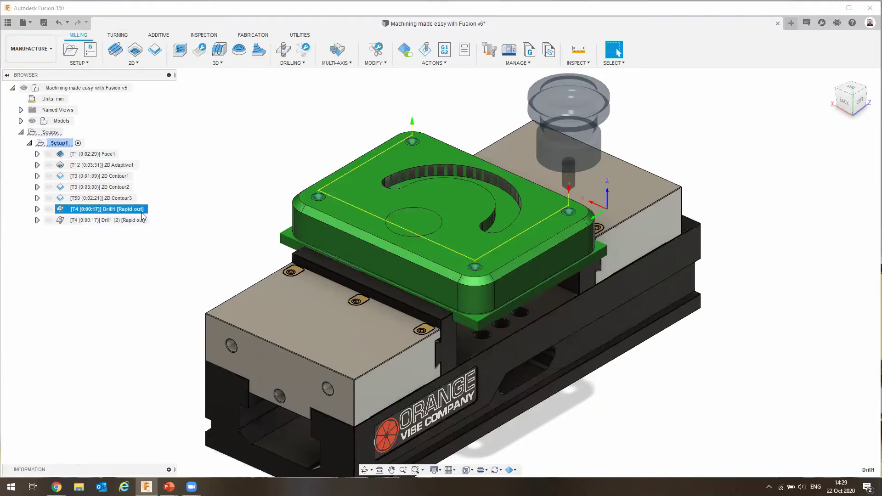
Edit the duplicated drill operation and replace its tool with the 10.2 mm M12 Pre-Drill from the local library.
{"action": "left_click", "coordinate": [113, 223]}
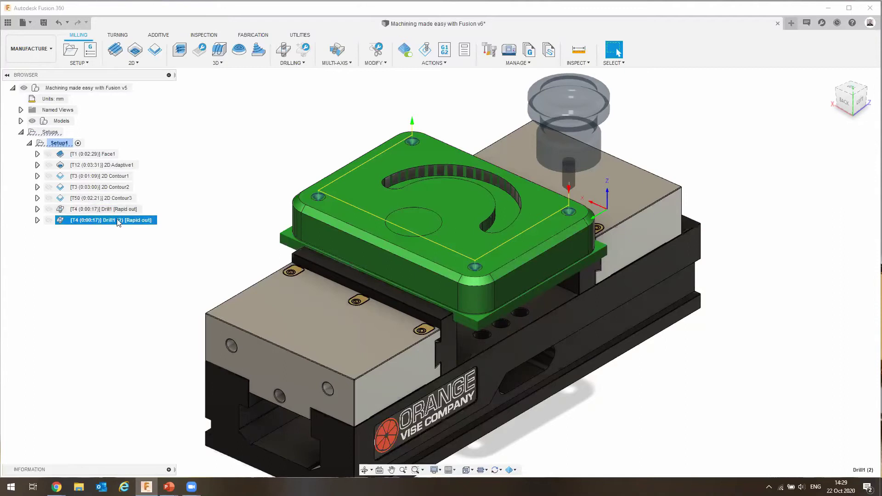
{"action": "right_click", "coordinate": [119, 223]}
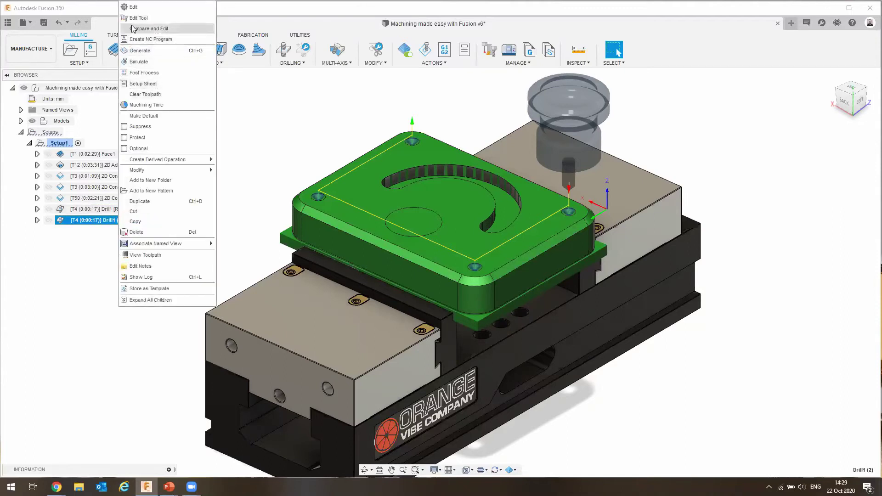
{"action": "left_click", "coordinate": [144, 9]}
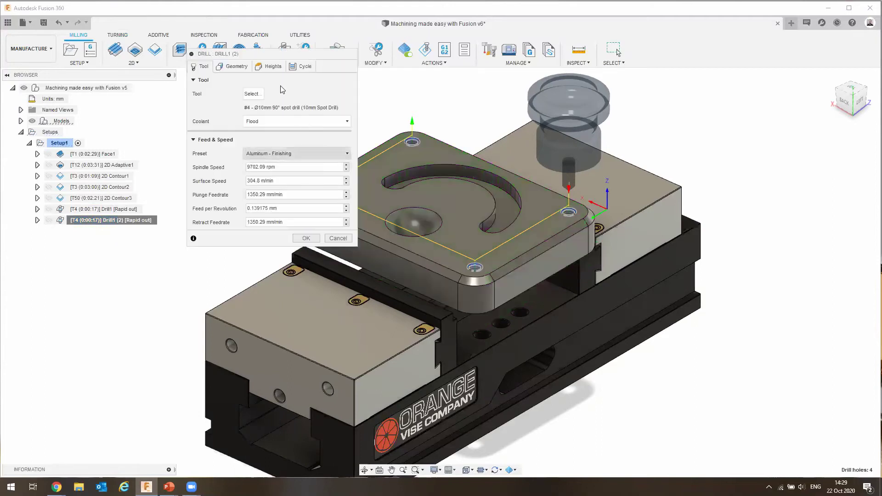
{"action": "left_click", "coordinate": [251, 94]}
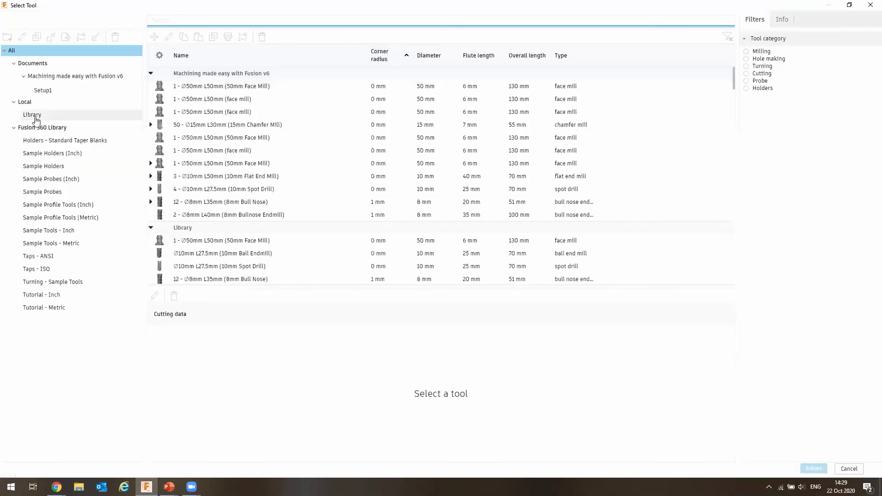
{"action": "left_click", "coordinate": [36, 118]}
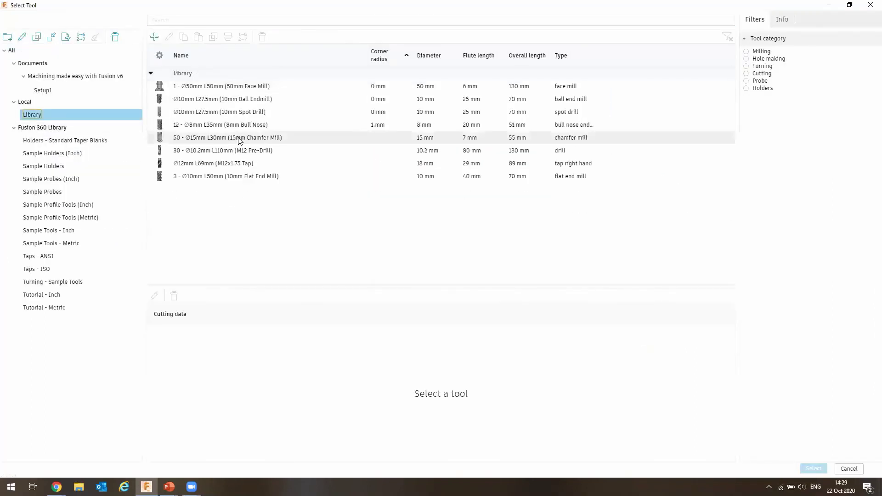
{"action": "left_click", "coordinate": [234, 153]}
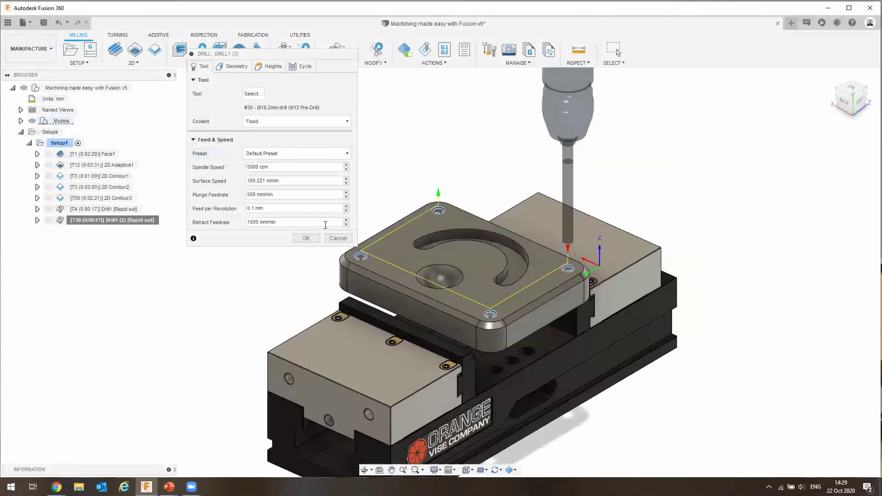
Set the M12 pre-drill operation's bottom height reference to the stock bottom.
{"action": "left_click", "coordinate": [855, 98]}
{"action": "scroll", "coordinate": [427, 224], "scroll_direction": "up", "scroll_amount": 10}
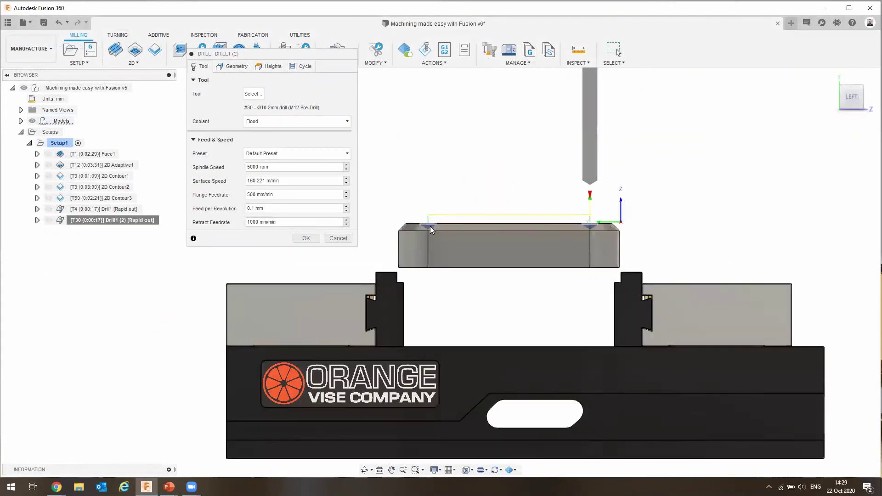
{"action": "scroll", "coordinate": [416, 230], "scroll_direction": "down", "scroll_amount": 5}
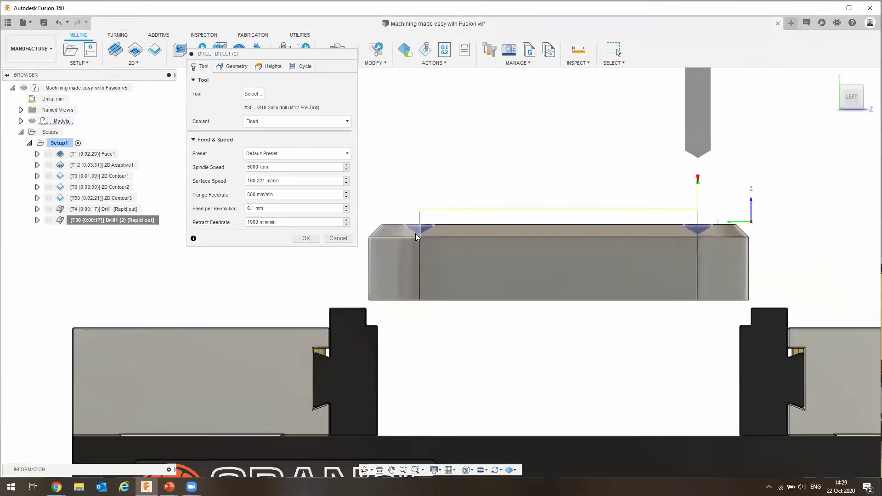
{"action": "mouse_move", "coordinate": [467, 330]}
{"action": "middle_mouse_down", "text": "shift"}
{"action": "mouse_move", "coordinate": [253, 277]}
{"action": "mouse_move", "coordinate": [69, 154]}
{"action": "middle_mouse_up", "text": "shift"}
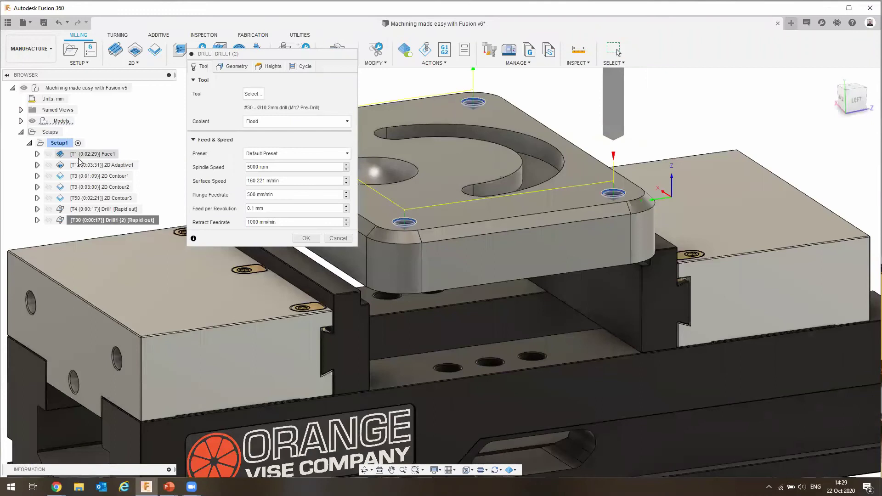
{"action": "left_click", "coordinate": [272, 67]}
{"action": "left_click", "coordinate": [289, 279]}
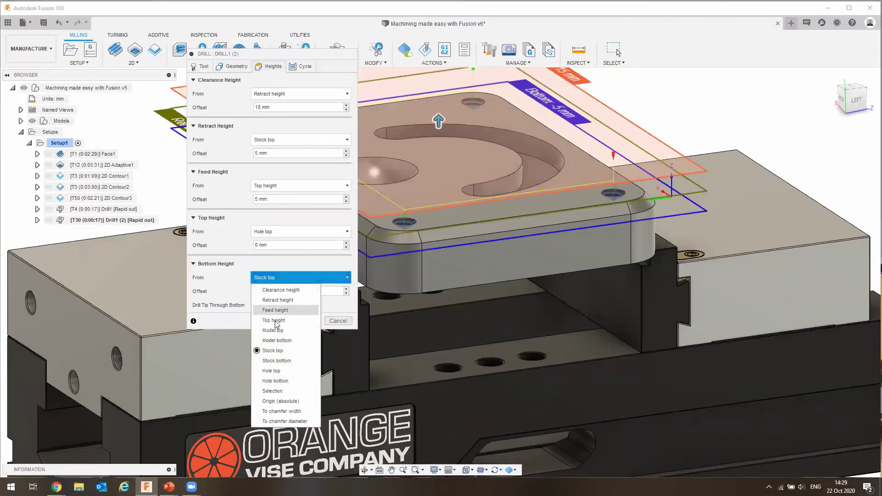
{"action": "left_click", "coordinate": [272, 361]}
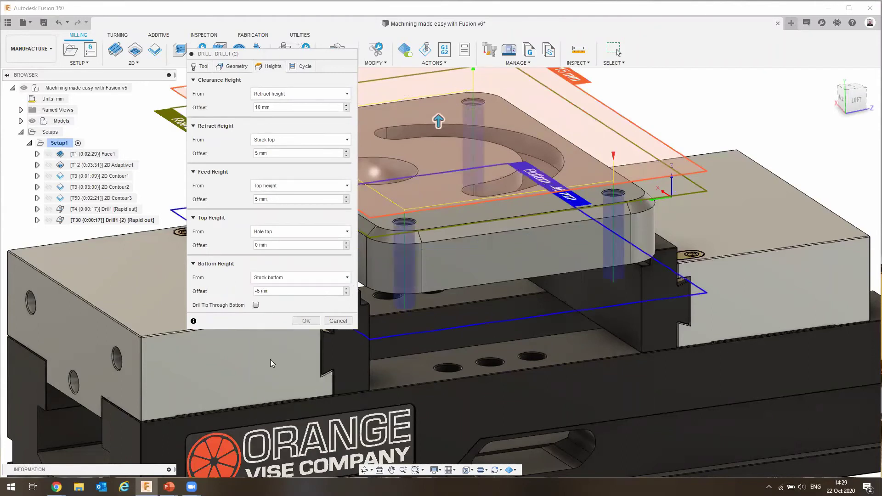
Try a bottom height offset of -1 mm from the stock bottom and inspect the drill tip's depth from the left side.
{"action": "left_click", "coordinate": [856, 99]}
{"action": "scroll", "coordinate": [519, 223], "scroll_direction": "up", "scroll_amount": 5}
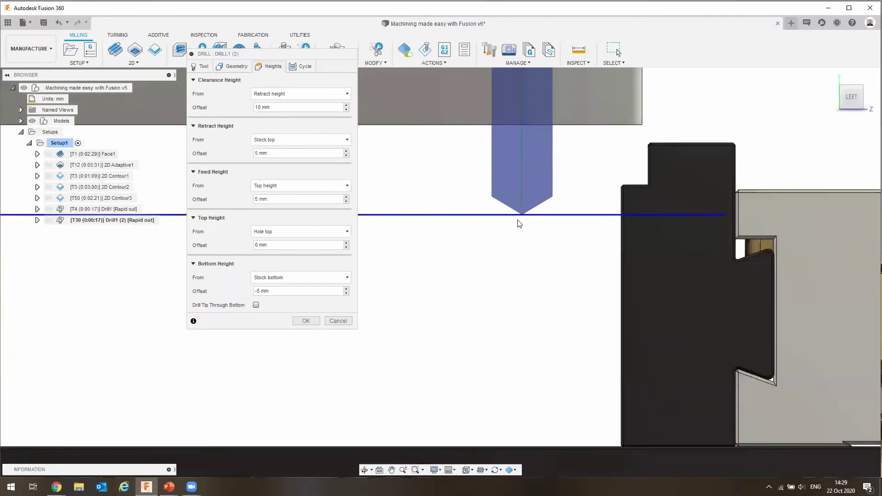
{"action": "left_click", "coordinate": [281, 291]}
{"action": "scroll", "coordinate": [585, 289], "scroll_direction": "down", "scroll_amount": 1}
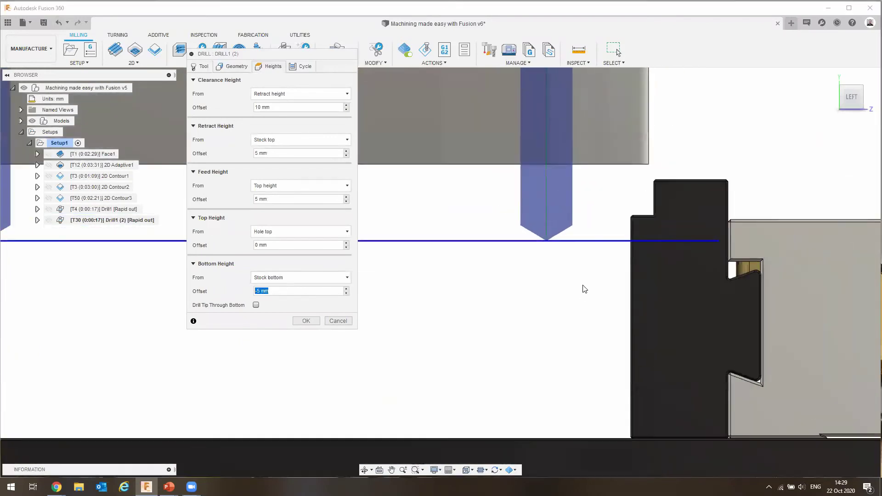
{"action": "scroll", "coordinate": [583, 289], "scroll_direction": "down", "scroll_amount": 3}
{"action": "scroll", "coordinate": [556, 281], "scroll_direction": "down", "scroll_amount": 1}
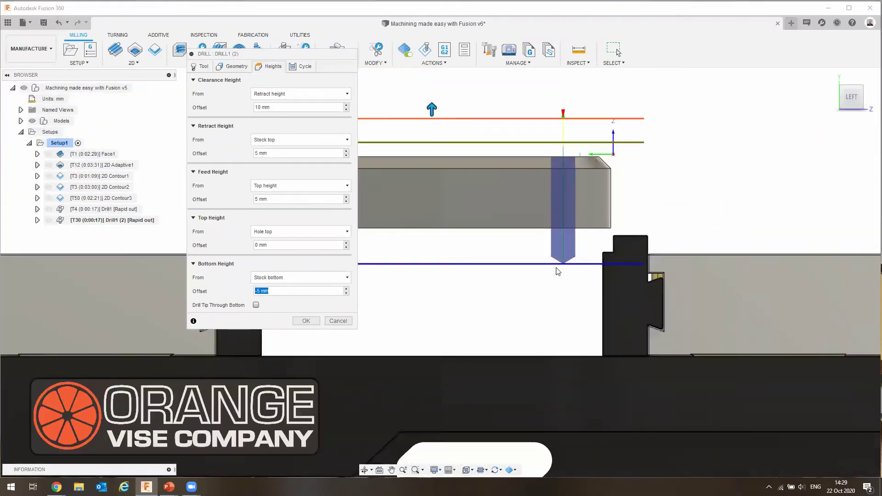
{"action": "type", "text": "-1"}
{"action": "scroll", "coordinate": [563, 253], "scroll_direction": "up", "scroll_amount": 5}
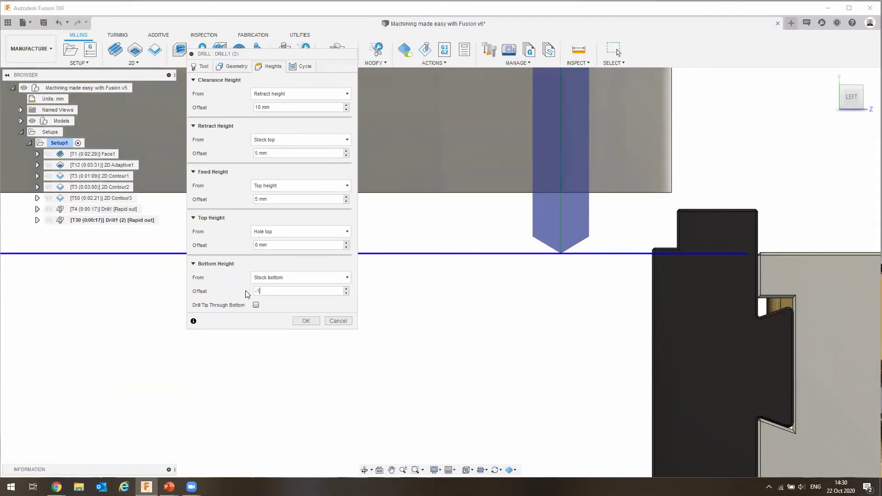
Enable drill tip through bottom, set the bottom height offset to -3 mm and generate the pre-drilling toolpath.
{"action": "left_click", "coordinate": [256, 305]}
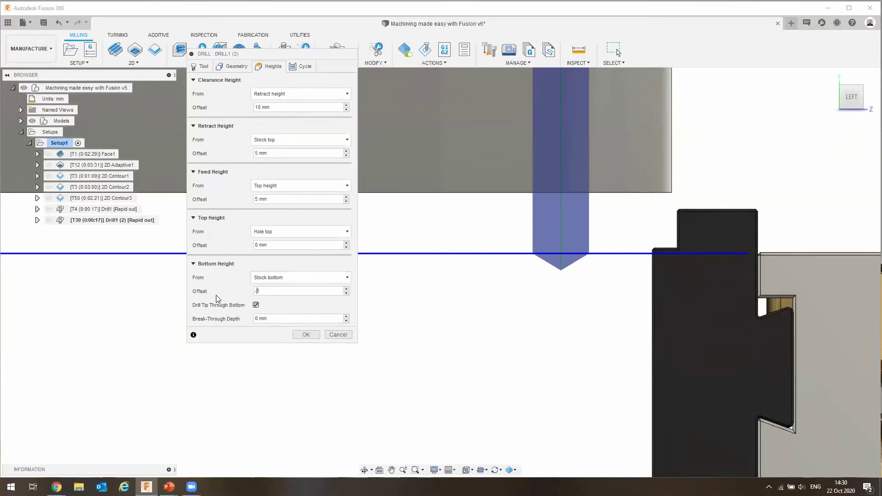
{"action": "key", "text": "Delete"}
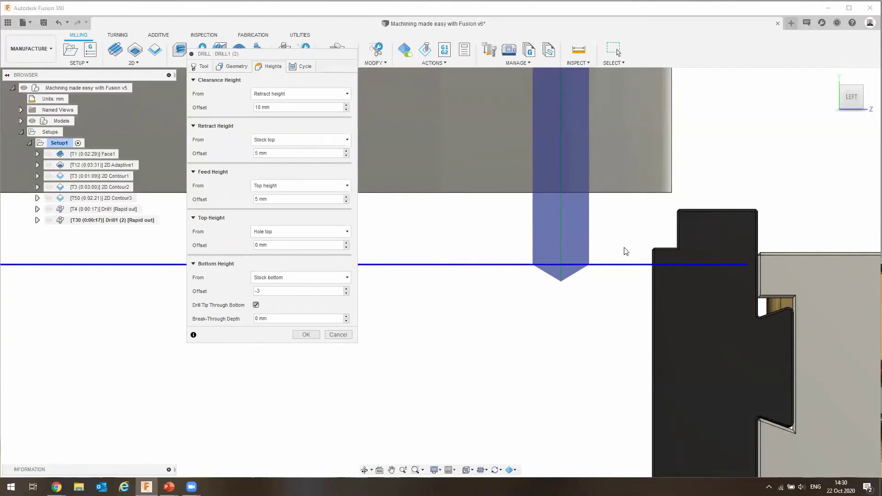
{"action": "scroll", "coordinate": [550, 251], "scroll_direction": "down", "scroll_amount": 6}
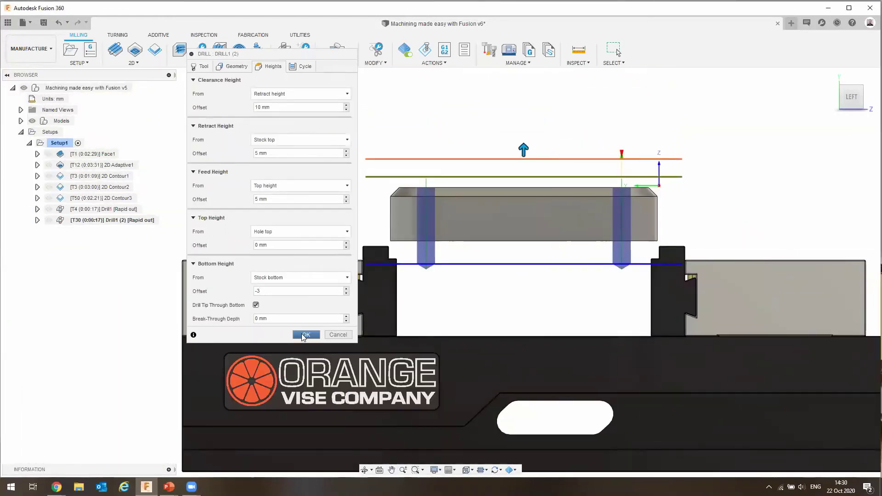
{"action": "left_click", "coordinate": [304, 335]}
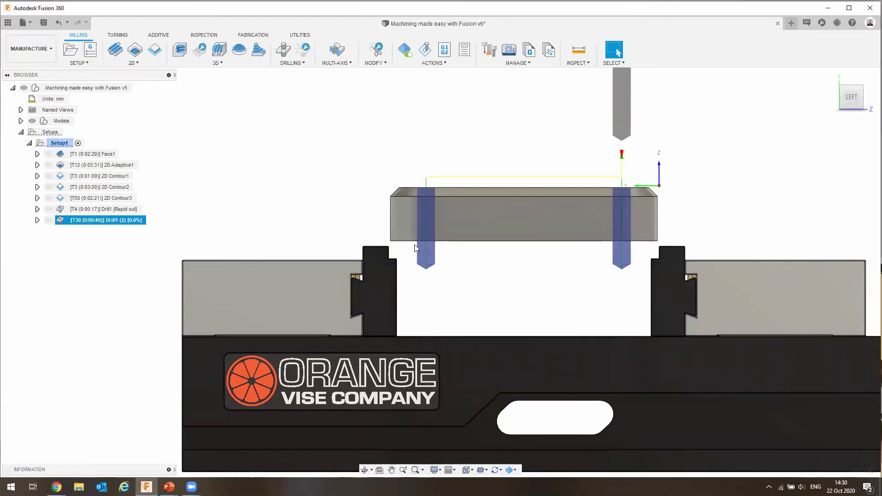
Compare the spot drilling and pre-drilling toolpaths on the corner holes and duplicate the M12 pre-drill operation.
{"action": "middle_click_drag", "start_coordinate": [358, 199], "coordinate": [368, 215], "text": "shift"}
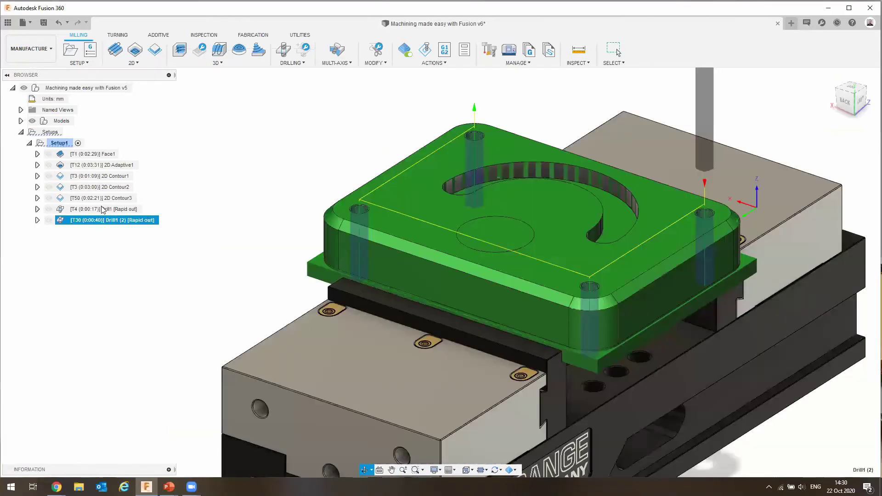
{"action": "left_click", "coordinate": [102, 209]}
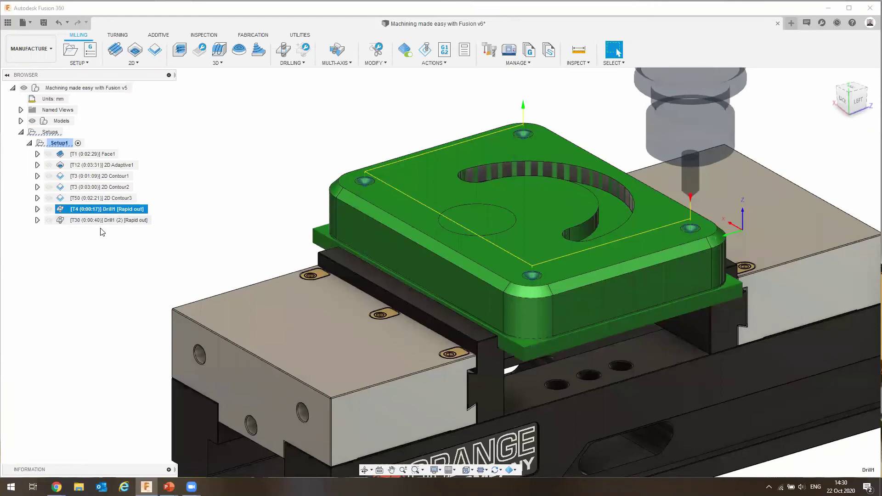
{"action": "left_click", "coordinate": [102, 220]}
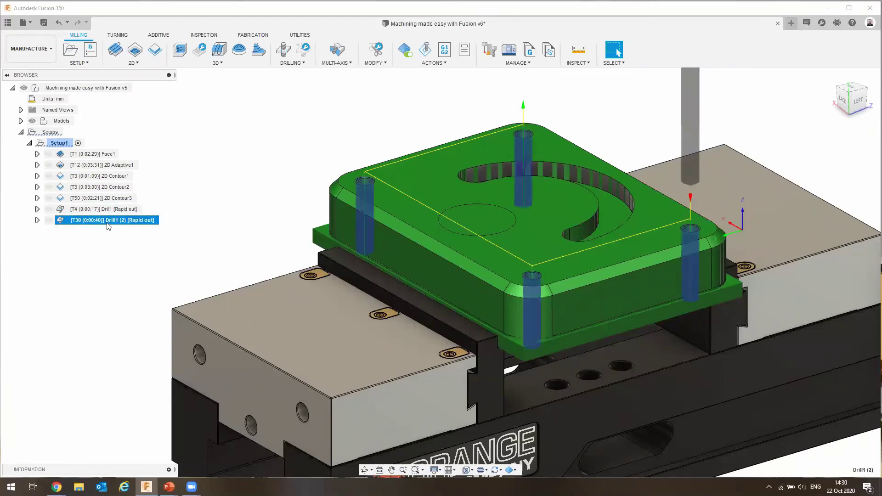
{"action": "right_click", "coordinate": [105, 221]}
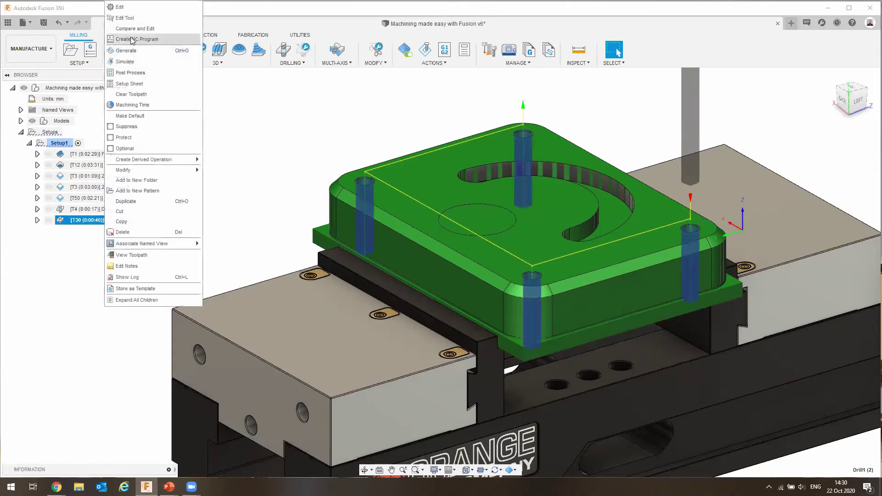
{"action": "left_click", "coordinate": [133, 202]}
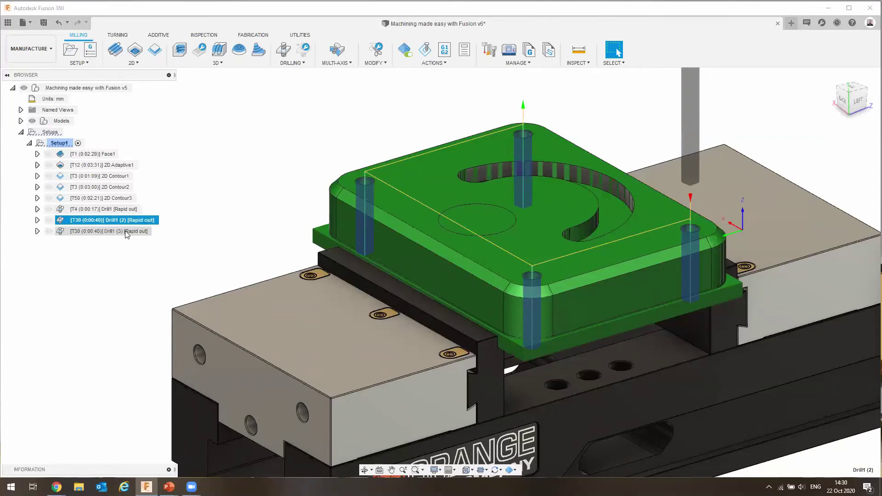
Edit the duplicated pre-drill operation and replace its tool with the M12x1.75 Tap from the local library.
{"action": "right_click", "coordinate": [125, 231]}
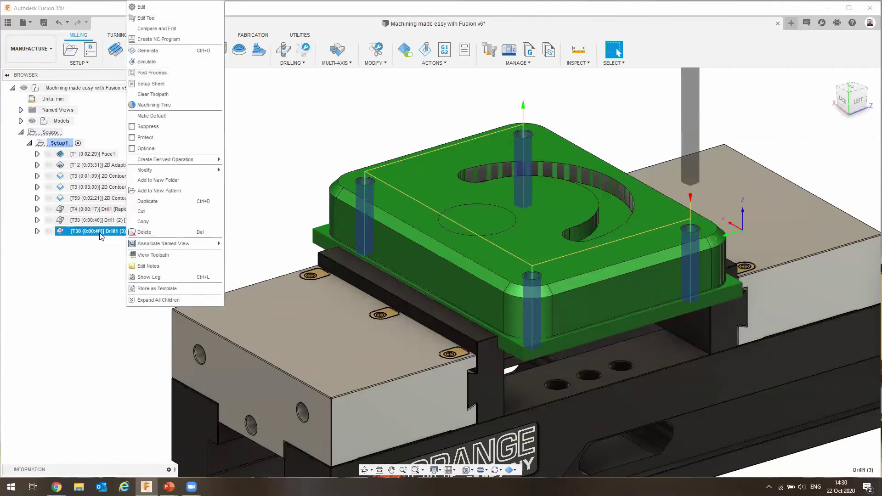
{"action": "left_click", "coordinate": [88, 272]}
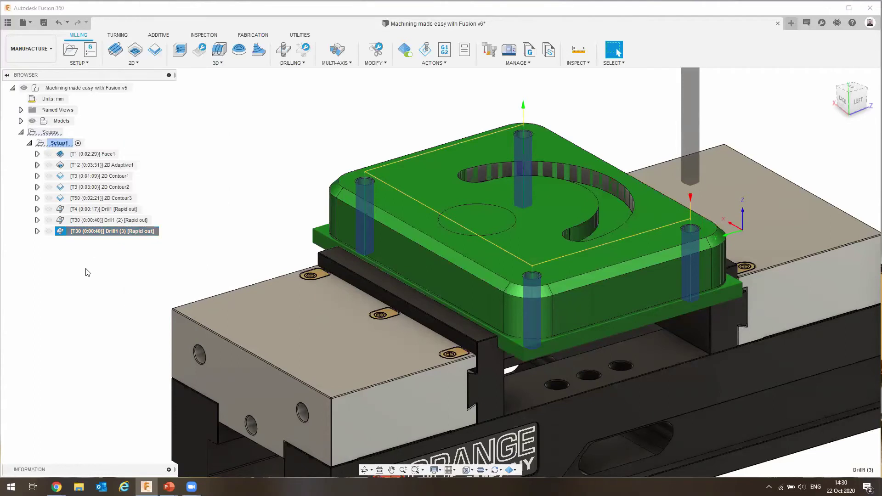
{"action": "left_click", "coordinate": [106, 210]}
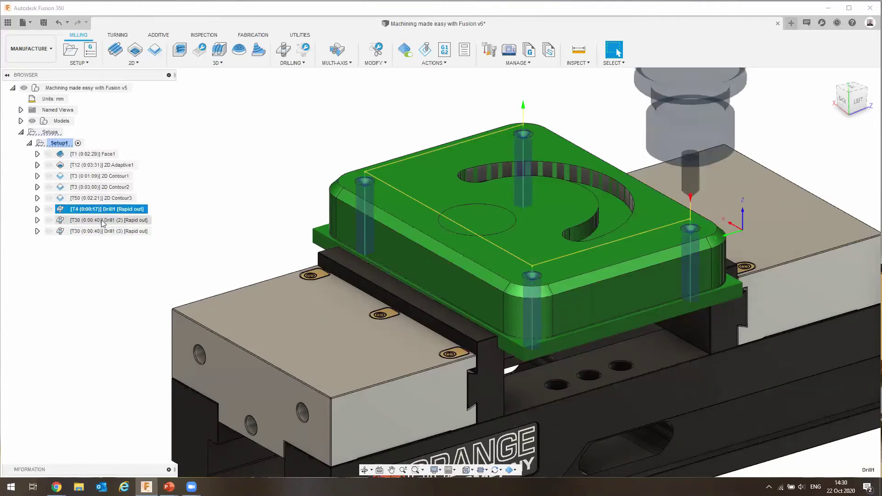
{"action": "left_click", "coordinate": [102, 231]}
{"action": "right_click", "coordinate": [102, 232]}
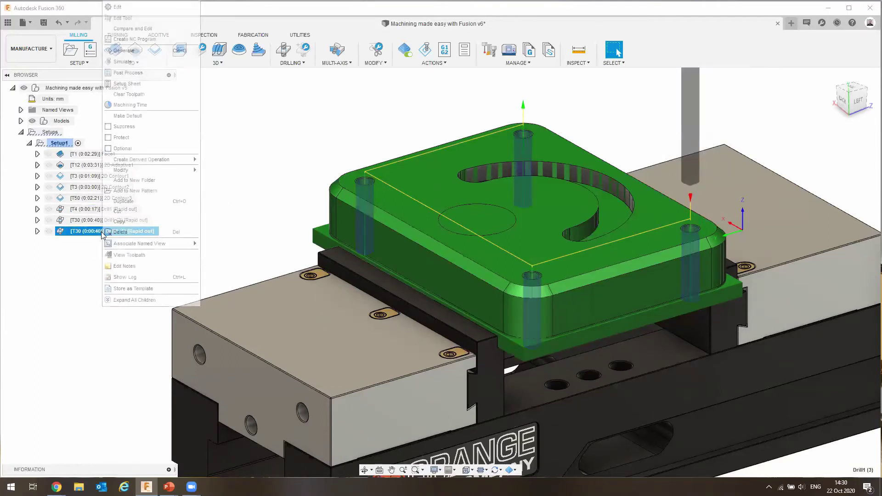
{"action": "left_click", "coordinate": [125, 7]}
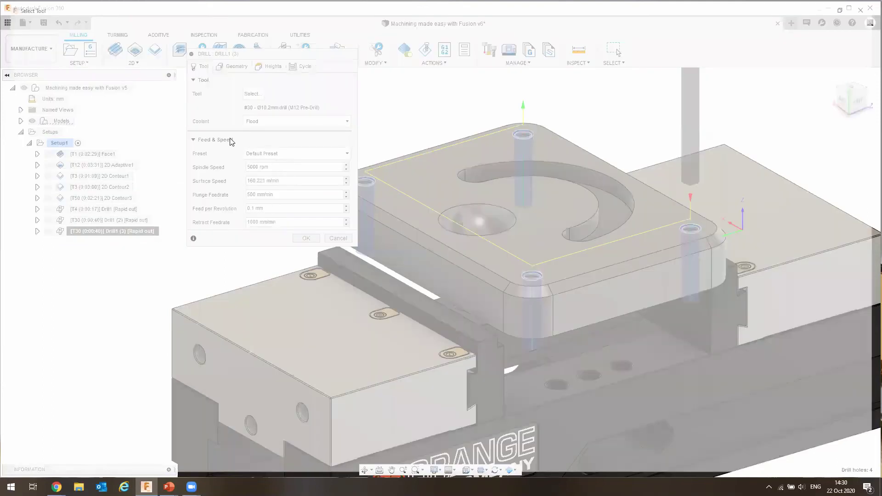
{"action": "left_click", "coordinate": [251, 94]}
{"action": "left_click", "coordinate": [41, 117]}
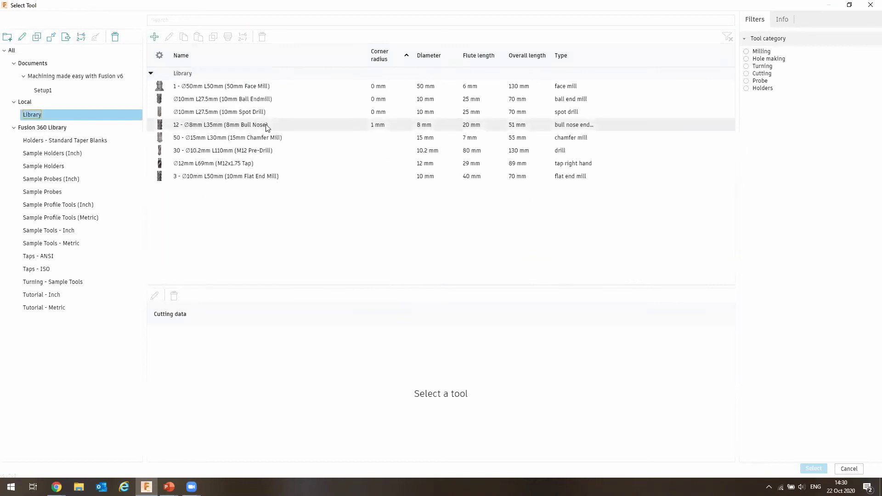
{"action": "left_click", "coordinate": [221, 164]}
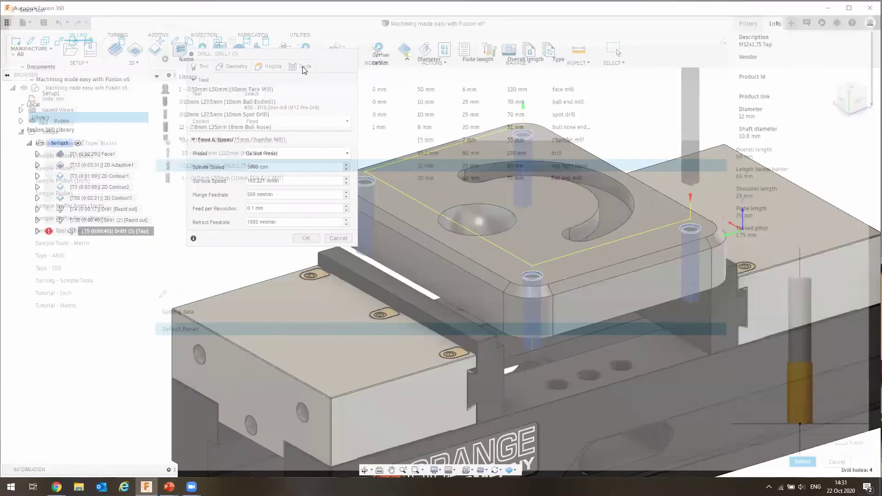
Review the tapping operation's cycle type, hole faces and tool settings, and generate its toolpath.
{"action": "left_click", "coordinate": [307, 66]}
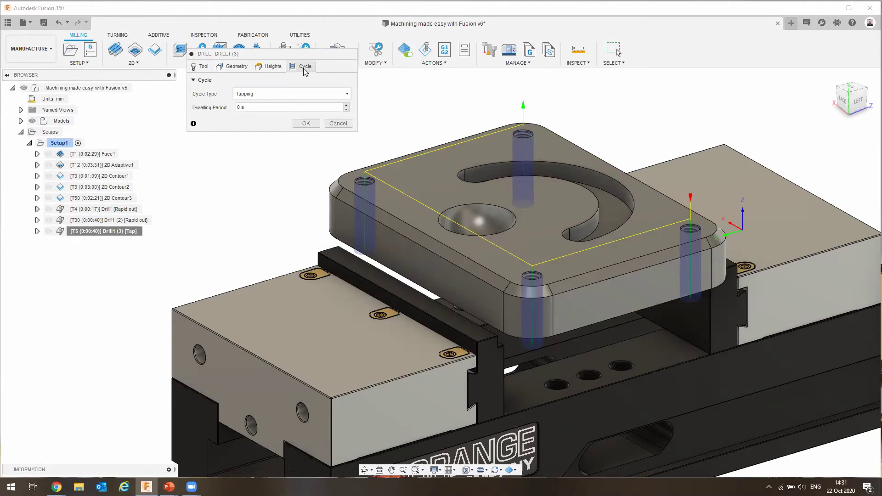
{"action": "scroll", "coordinate": [430, 191], "scroll_direction": "down", "scroll_amount": 4}
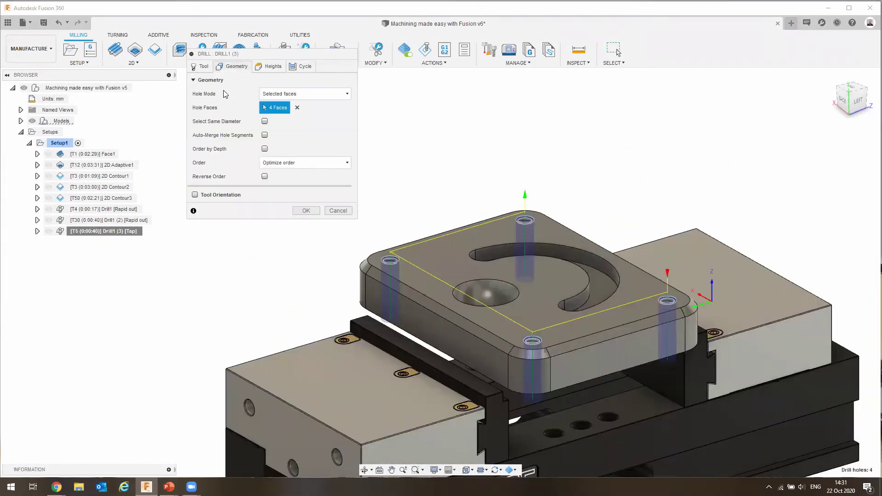
{"action": "left_click", "coordinate": [201, 66]}
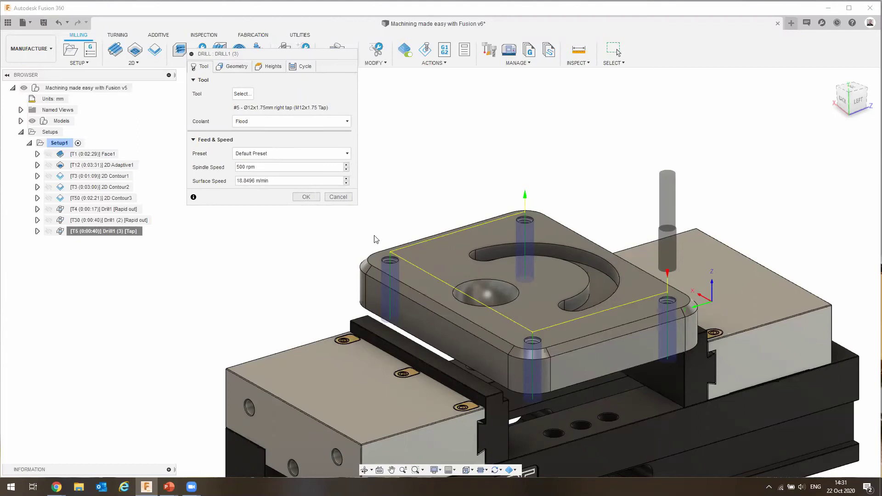
{"action": "left_click", "coordinate": [306, 197]}
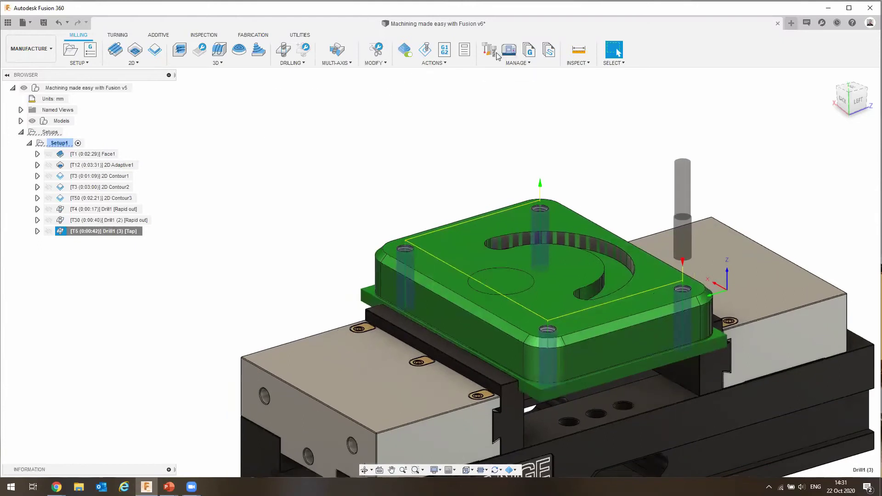
Simulate all operations of Setup1 and inspect the remaining stock on the pockets, outer walls and corner holes.
{"action": "left_click", "coordinate": [265, 184]}
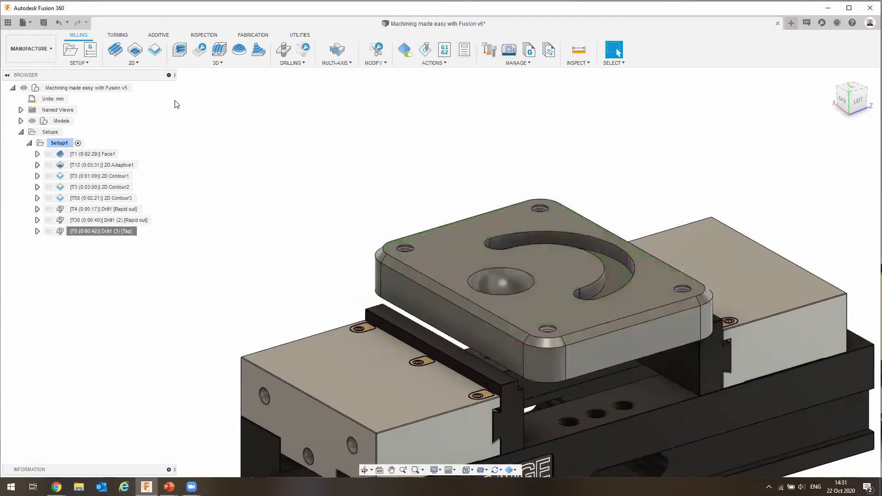
{"action": "left_click", "coordinate": [64, 143]}
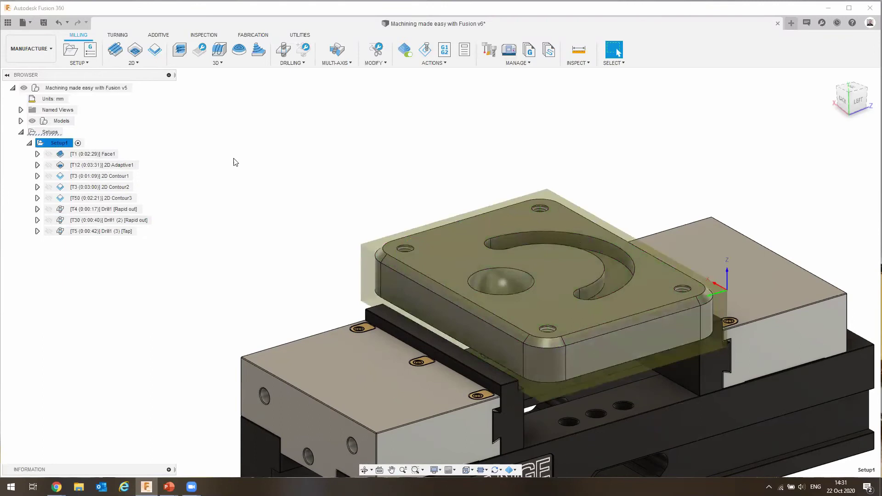
{"action": "key", "text": "alt+4"}
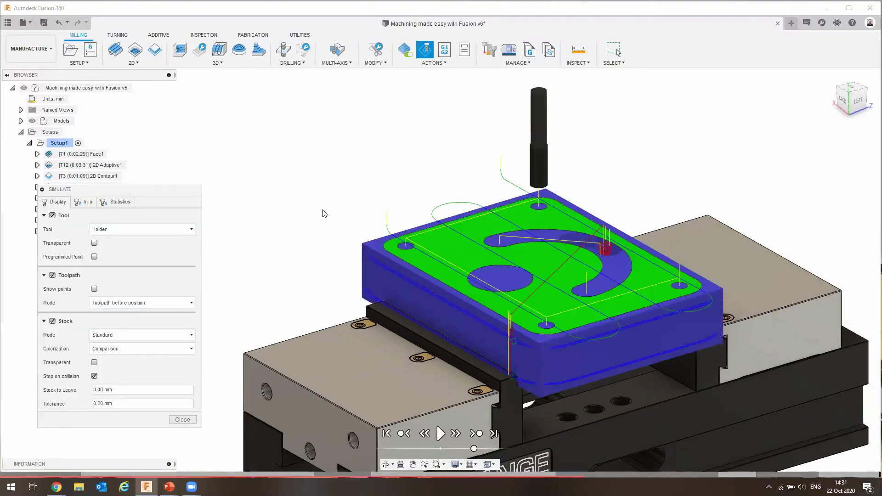
{"action": "middle_click_drag", "start_coordinate": [338, 224], "coordinate": [400, 207], "text": "shift"}
{"action": "middle_click_drag", "start_coordinate": [500, 248], "coordinate": [577, 239], "text": "shift"}
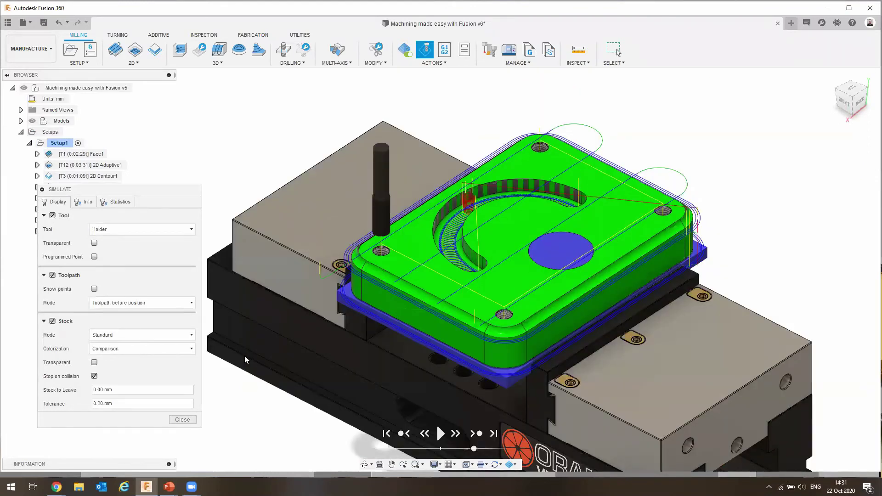
{"action": "left_click", "coordinate": [182, 419]}
Start a 3D Adaptive Clearing operation in Setup1 using tool 12, the 8mm Bull Nose from the local library.
{"action": "middle_click_drag", "start_coordinate": [382, 174], "coordinate": [226, 101], "text": "shift"}
{"action": "middle_click_drag", "start_coordinate": [183, 131], "coordinate": [139, 94]}
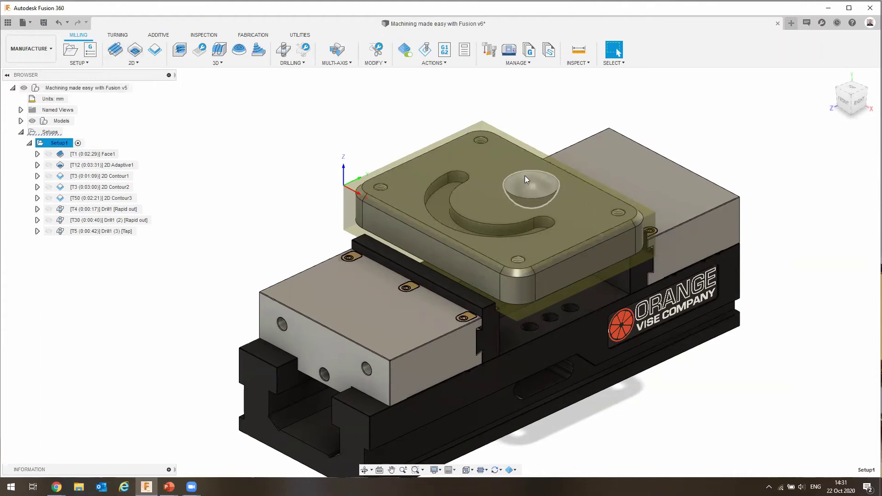
{"action": "left_click", "coordinate": [180, 49]}
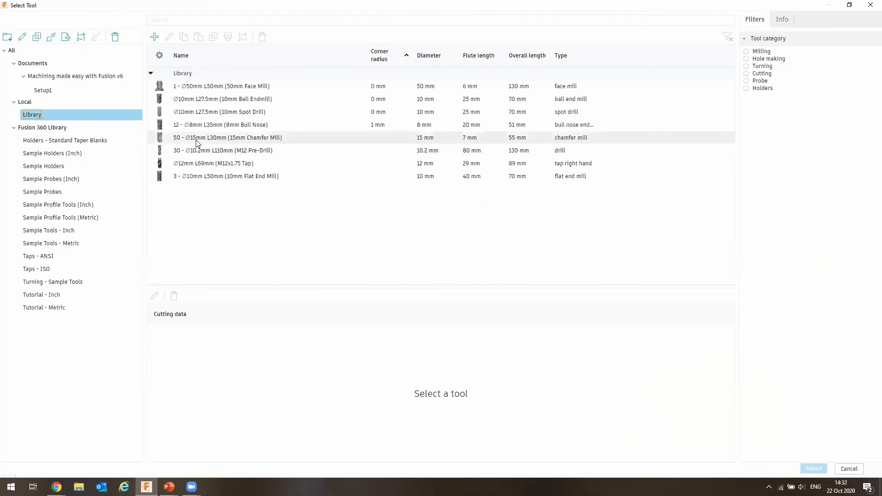
{"action": "left_click", "coordinate": [241, 127]}
{"action": "left_click", "coordinate": [814, 468]}
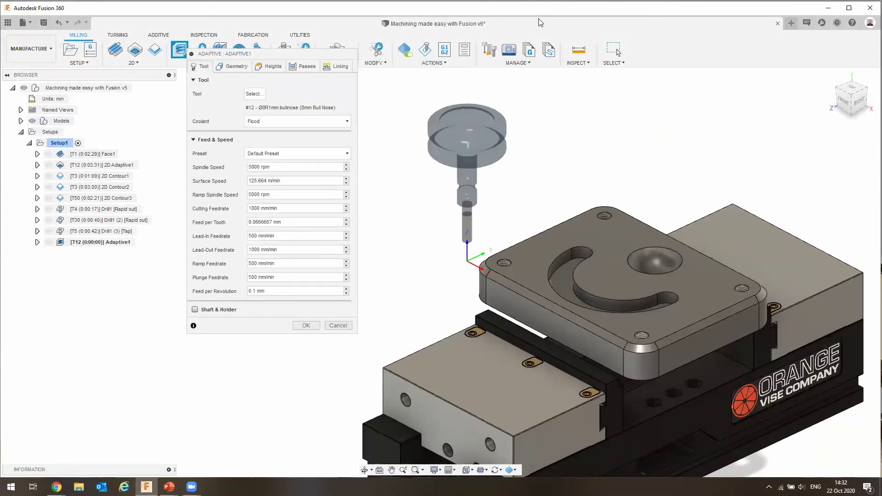
Limit the adaptive clearing to a selected machining boundary on the spherical pocket's rim, with tool containment set to Tool inside boundary.
{"action": "left_click", "coordinate": [234, 70]}
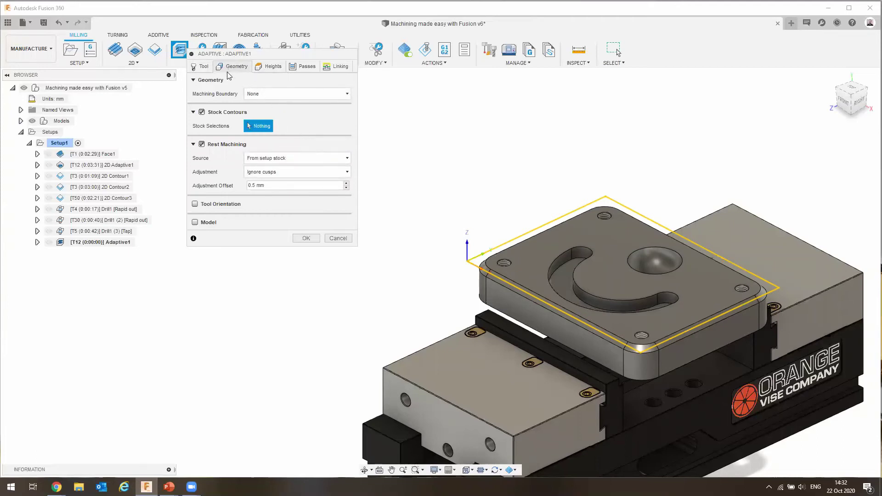
{"action": "left_click", "coordinate": [261, 94]}
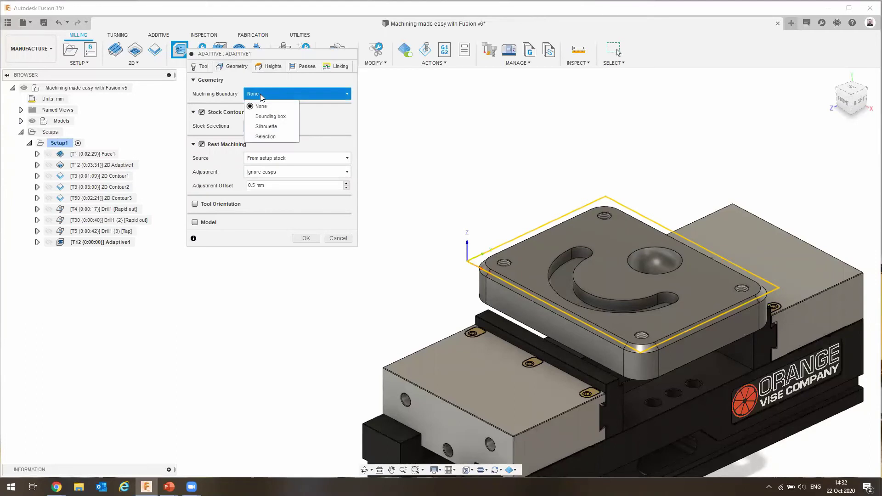
{"action": "left_click", "coordinate": [270, 137]}
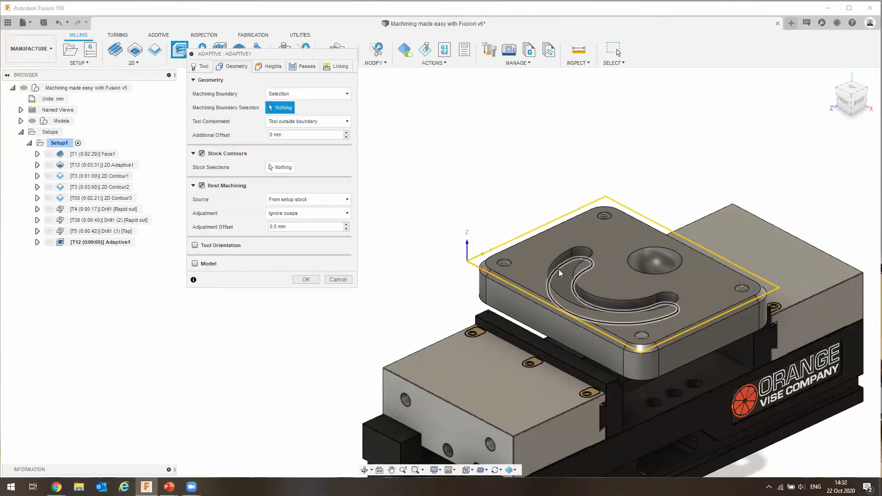
{"action": "left_click", "coordinate": [632, 251]}
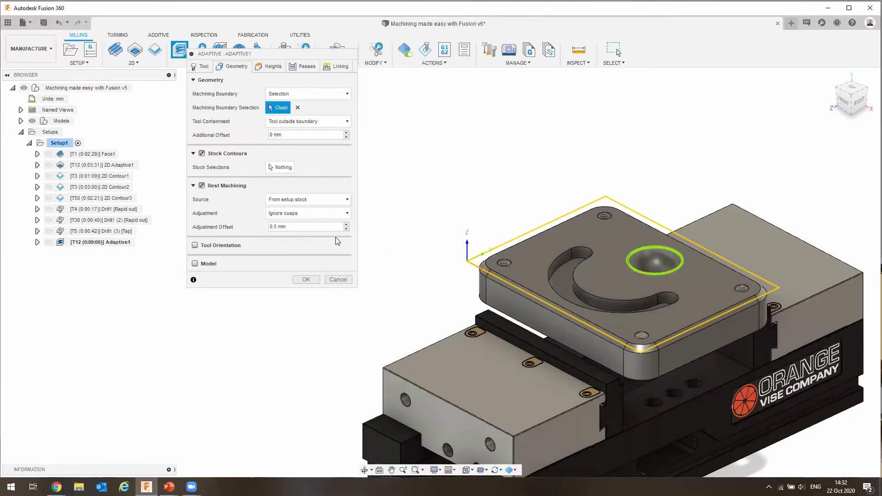
{"action": "left_click", "coordinate": [289, 126]}
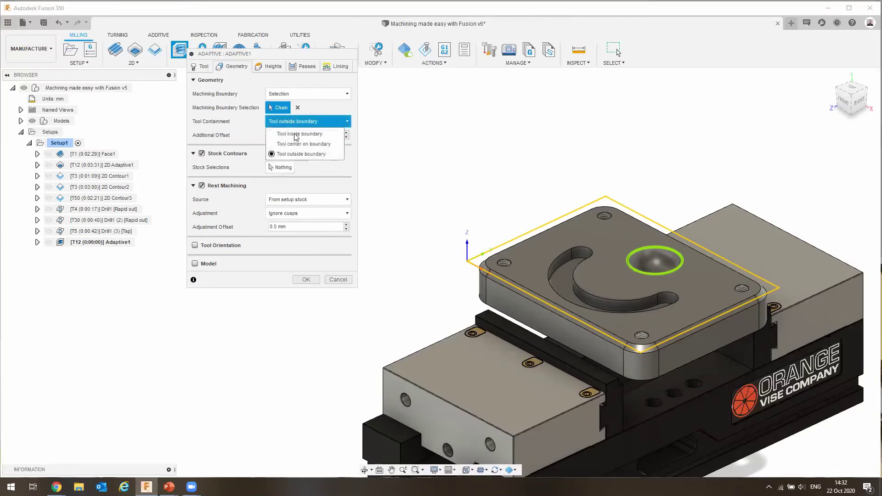
{"action": "left_click", "coordinate": [295, 134]}
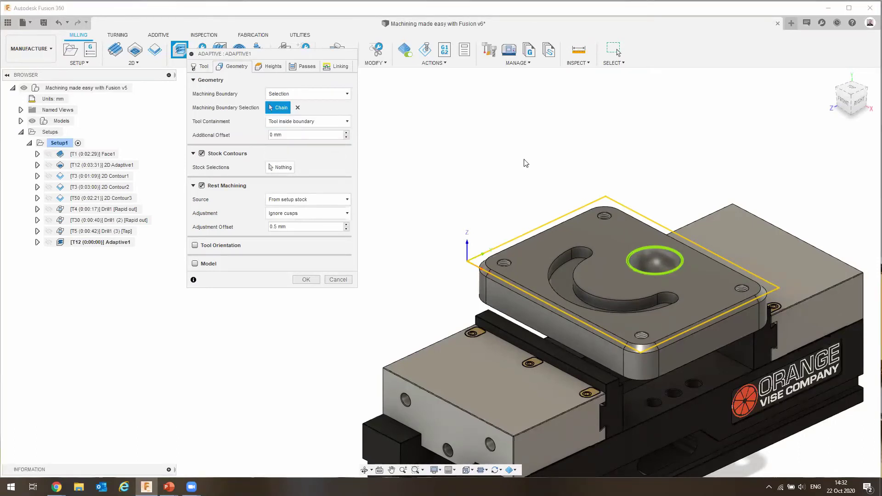
Disable Stock Contours for the adaptive clearing, generate its toolpath and examine the passes in the spherical pocket.
{"action": "left_click", "coordinate": [207, 155]}
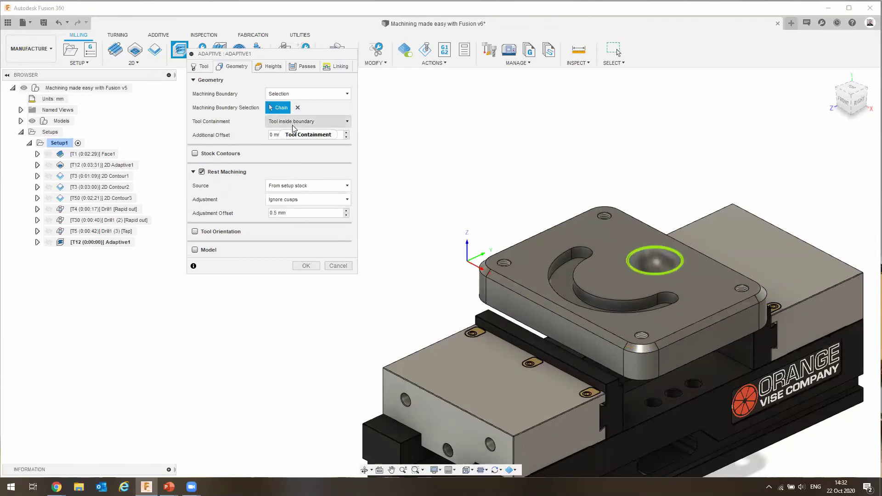
{"action": "left_click", "coordinate": [306, 266]}
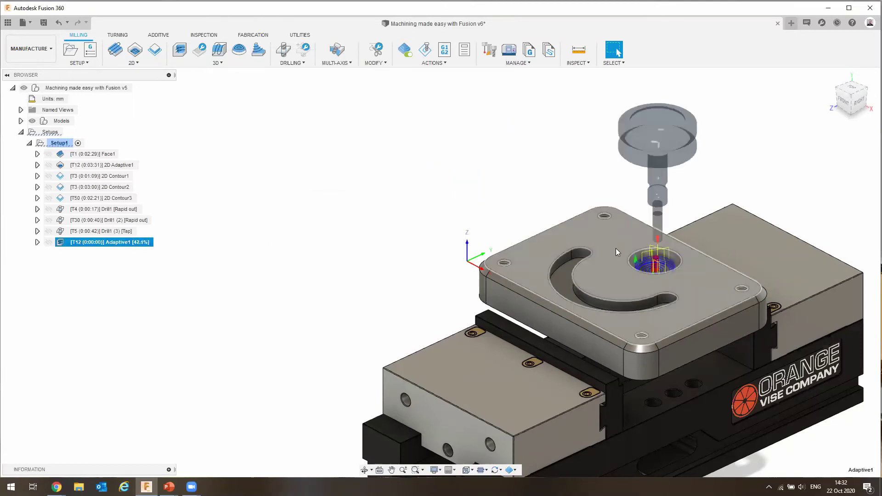
{"action": "scroll", "coordinate": [556, 268], "scroll_direction": "up", "scroll_amount": 3}
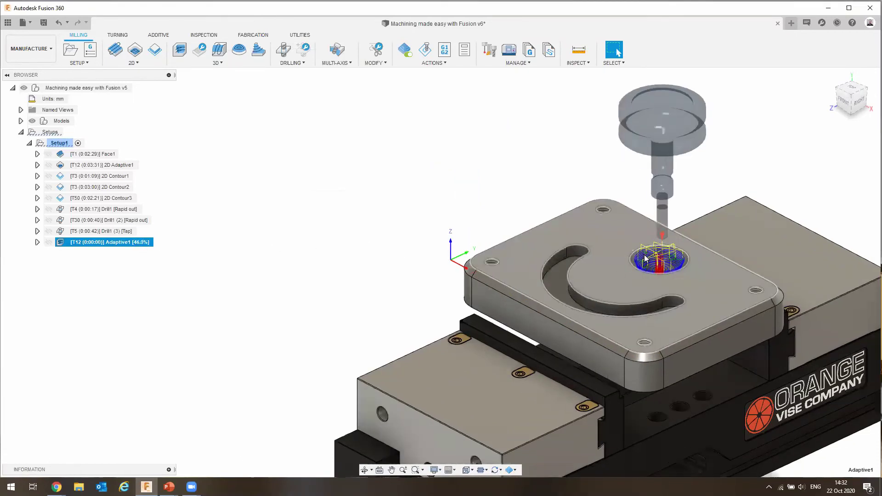
{"action": "scroll", "coordinate": [591, 291], "scroll_direction": "up", "scroll_amount": 5}
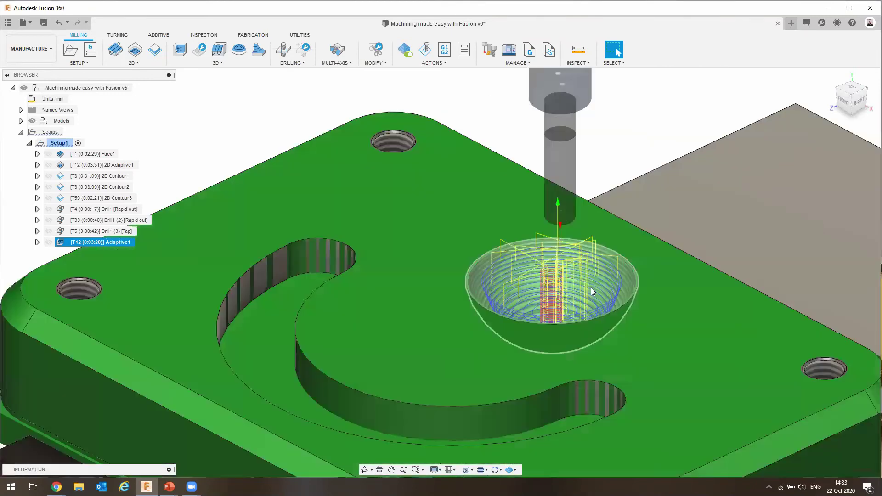
{"action": "scroll", "coordinate": [591, 287], "scroll_direction": "down", "scroll_amount": 2}
{"action": "scroll", "coordinate": [591, 287], "scroll_direction": "down", "scroll_amount": 3}
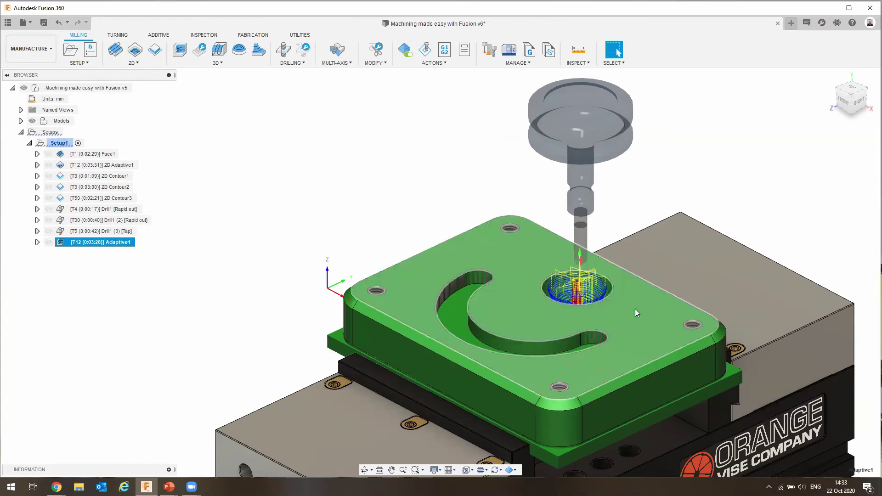
{"action": "scroll", "coordinate": [548, 287], "scroll_direction": "up", "scroll_amount": 5}
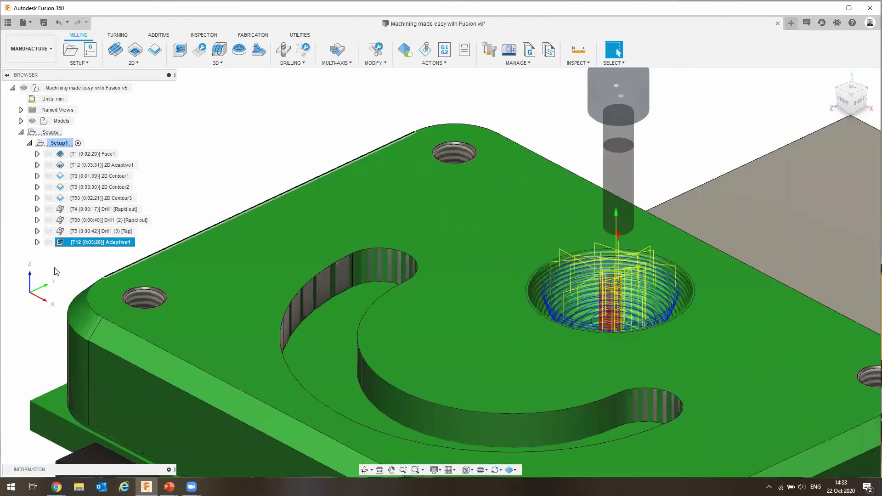
{"action": "left_click", "coordinate": [55, 252]}
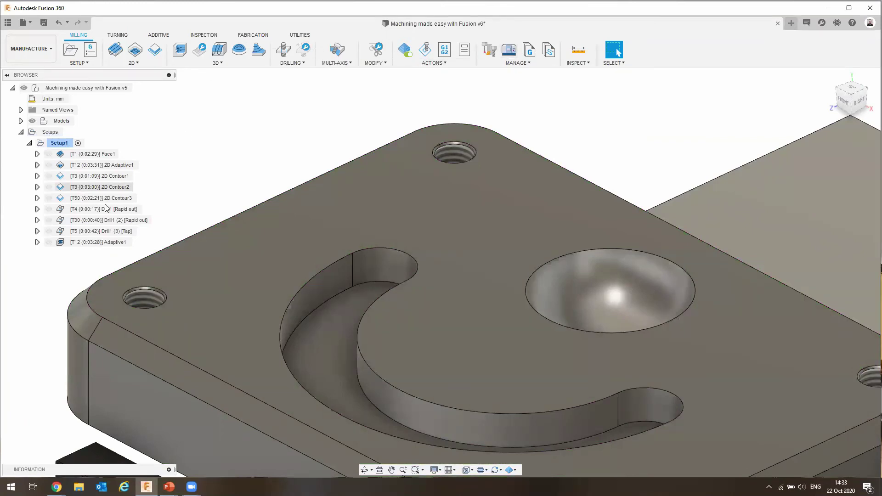
Edit the Adaptive1 linking settings to Minimum retraction, a ramp taper angle of 7 deg and a stay-down level of 90%.
{"action": "right_click", "coordinate": [92, 244]}
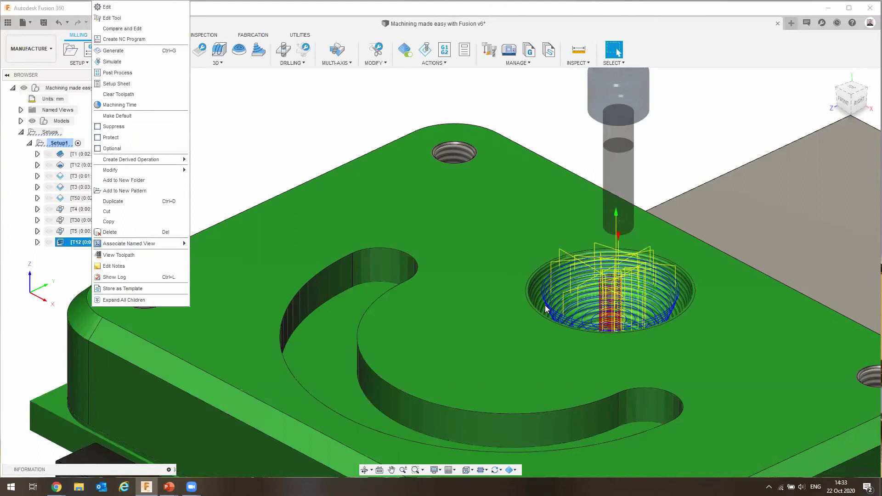
{"action": "left_click", "coordinate": [132, 10]}
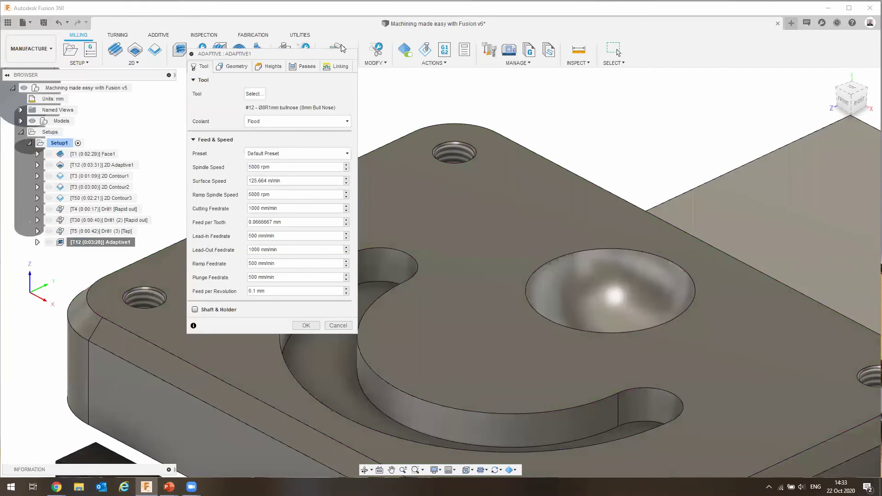
{"action": "left_click", "coordinate": [336, 69]}
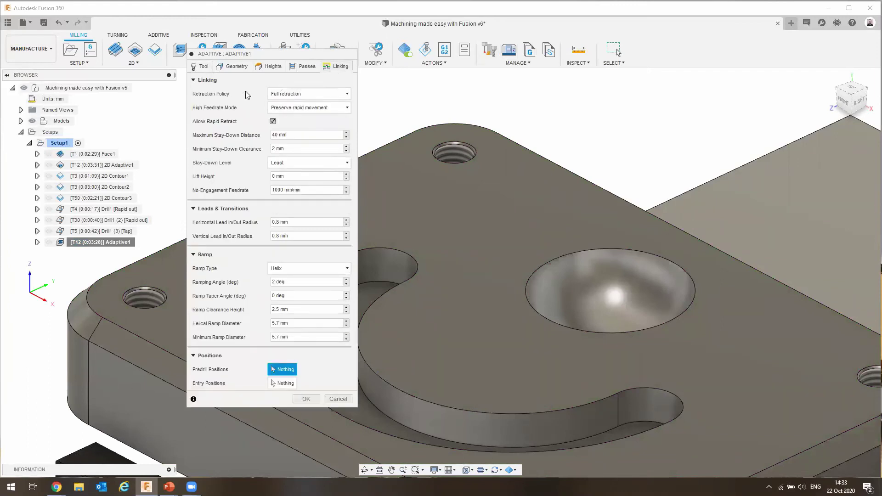
{"action": "left_click", "coordinate": [296, 94]}
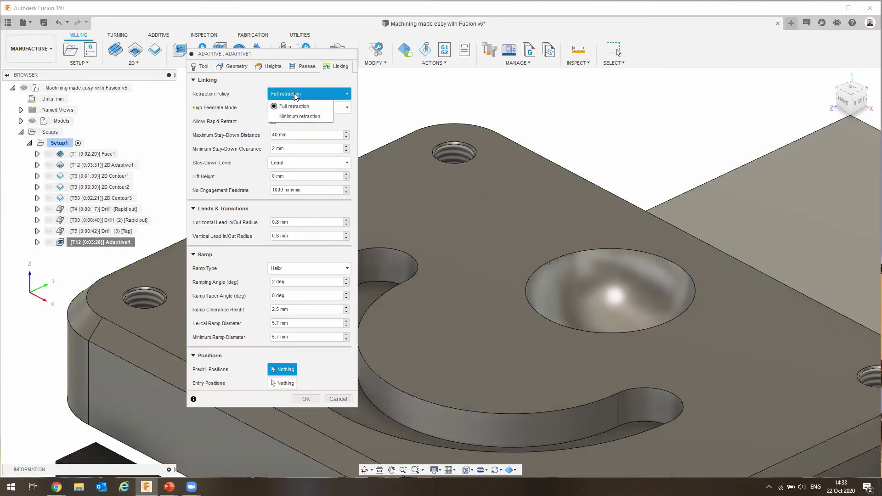
{"action": "left_click", "coordinate": [293, 117]}
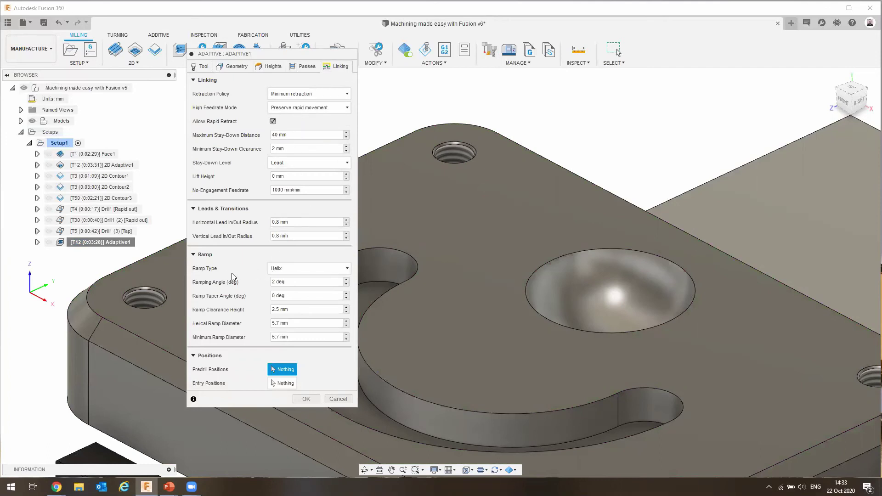
{"action": "left_click", "coordinate": [296, 296]}
{"action": "type", "text": "7"}
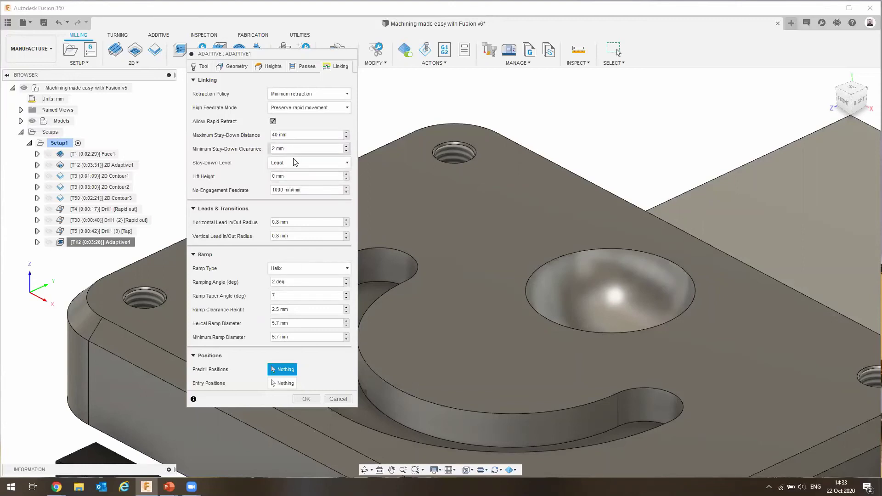
{"action": "left_click", "coordinate": [276, 163]}
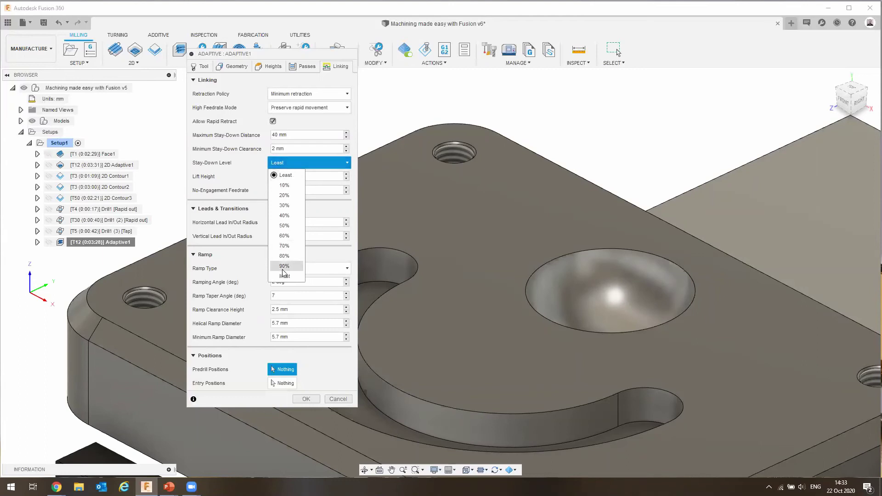
{"action": "left_click", "coordinate": [284, 266]}
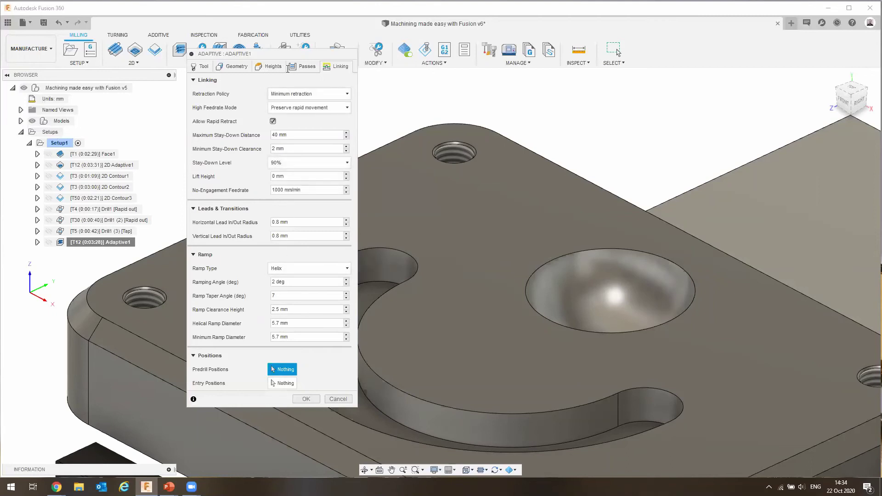
Set the maximum roughing stepdown of Adaptive1 to 20 mm and regenerate the toolpath.
{"action": "left_click", "coordinate": [303, 67]}
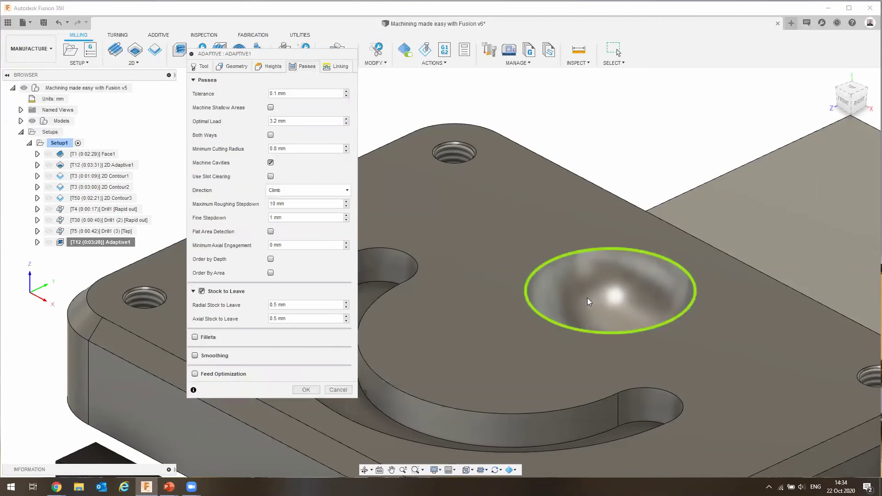
{"action": "left_click", "coordinate": [276, 204]}
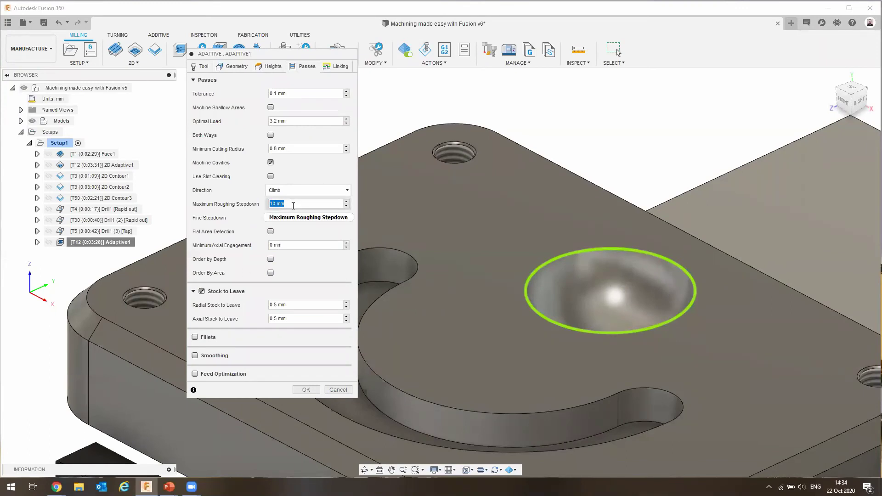
{"action": "type", "text": "30"}
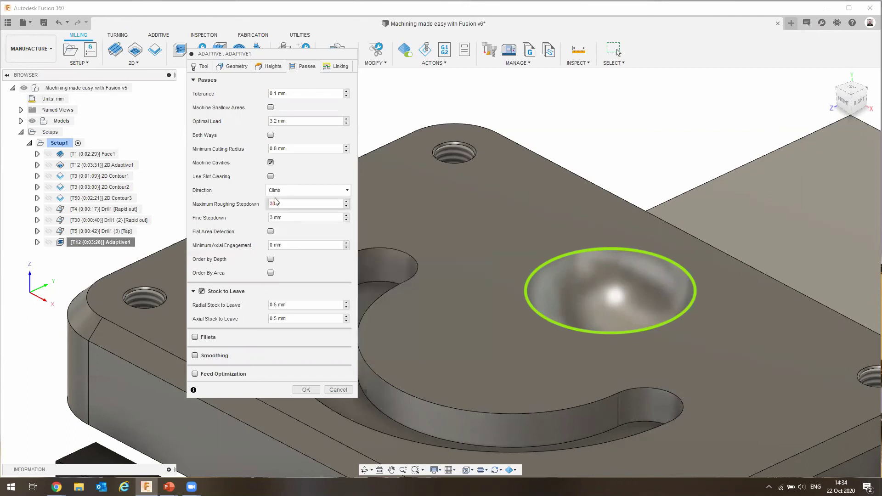
{"action": "key", "text": "BackSpace"}
{"action": "type", "text": "25"}
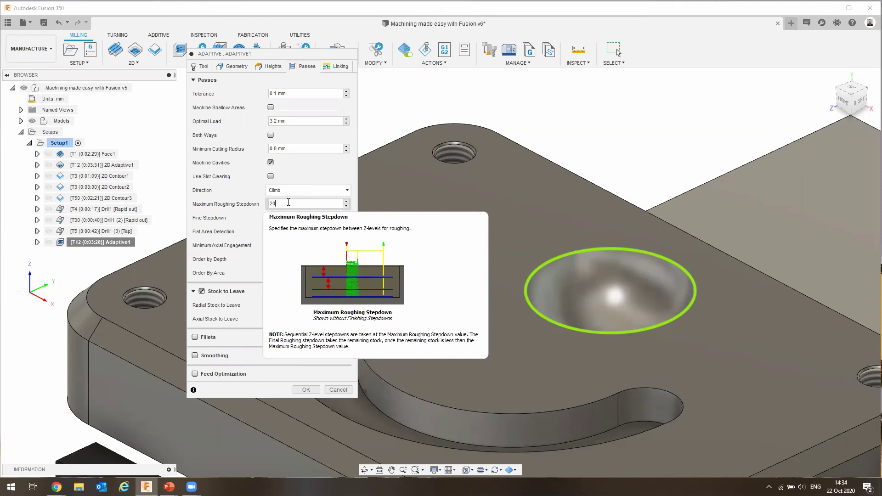
{"action": "left_click_drag", "start_coordinate": [288, 202], "coordinate": [270, 203]}
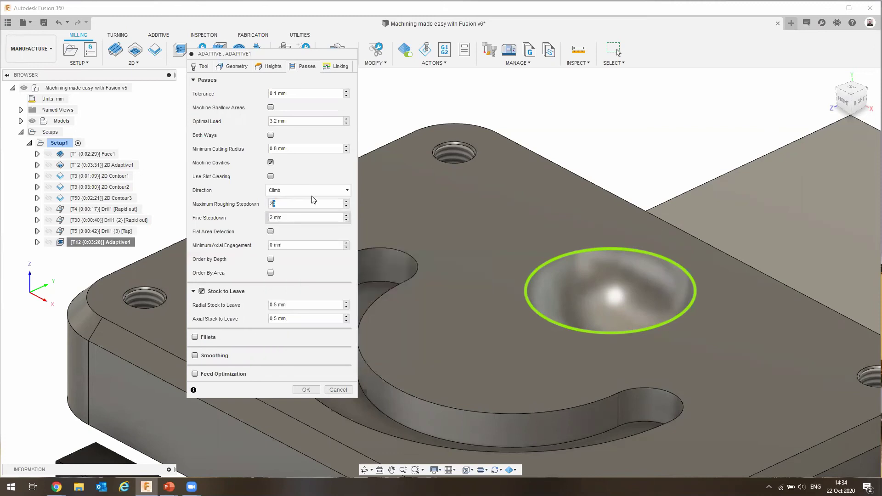
{"action": "left_click", "coordinate": [305, 390]}
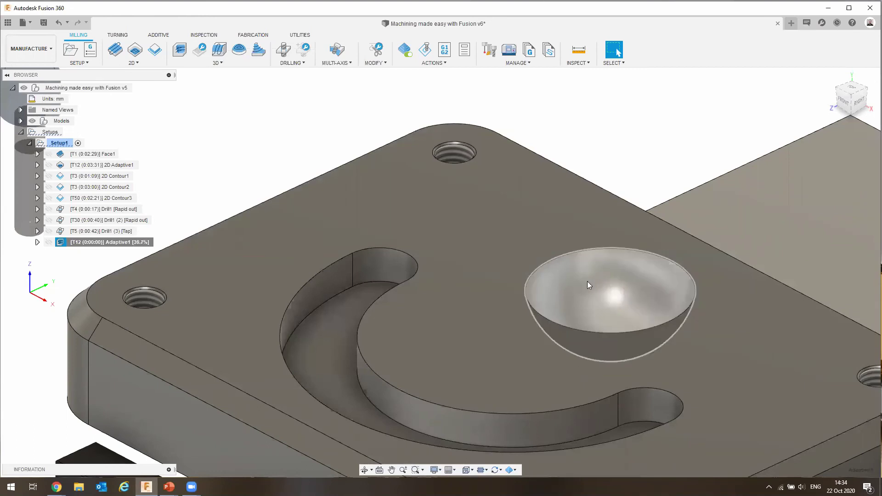
Examine the regenerated adaptive toolpath and the stepped stock left in the spherical pocket from several angles.
{"action": "scroll", "coordinate": [587, 281], "scroll_direction": "down", "scroll_amount": 3}
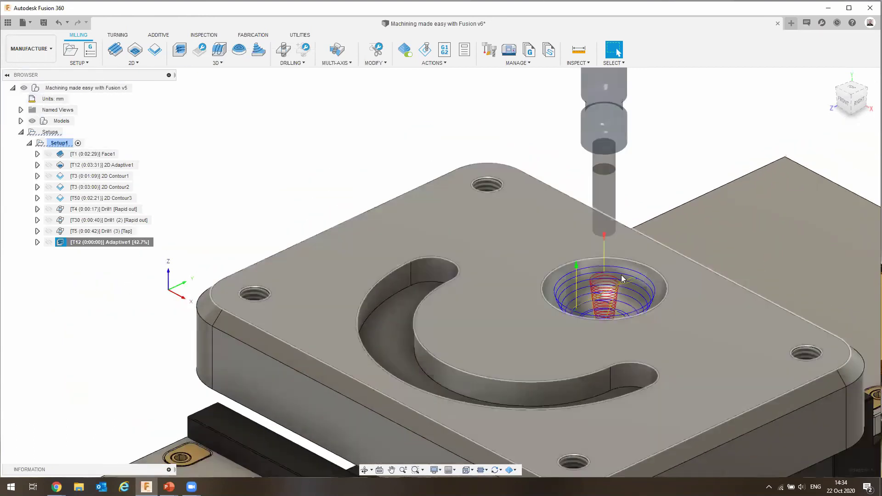
{"action": "scroll", "coordinate": [512, 293], "scroll_direction": "up", "scroll_amount": 3}
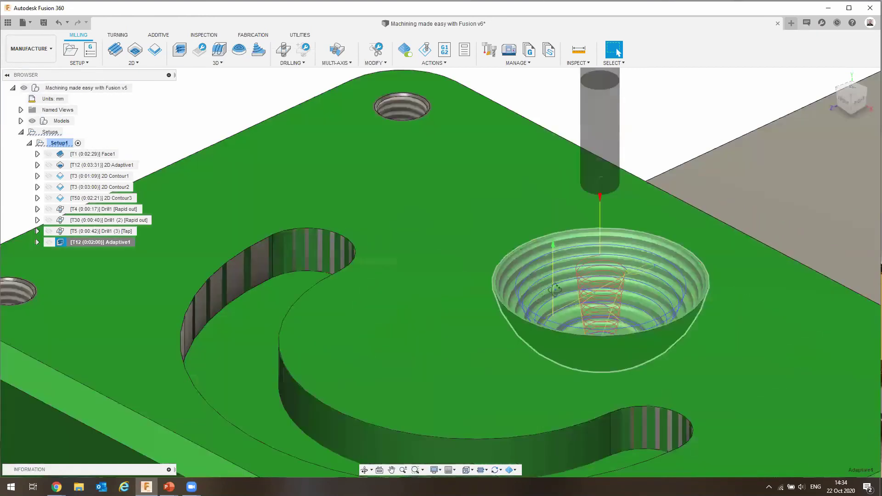
{"action": "scroll", "coordinate": [574, 290], "scroll_direction": "up", "scroll_amount": 3}
{"action": "middle_click_drag", "start_coordinate": [474, 199], "coordinate": [654, 206], "text": "shift"}
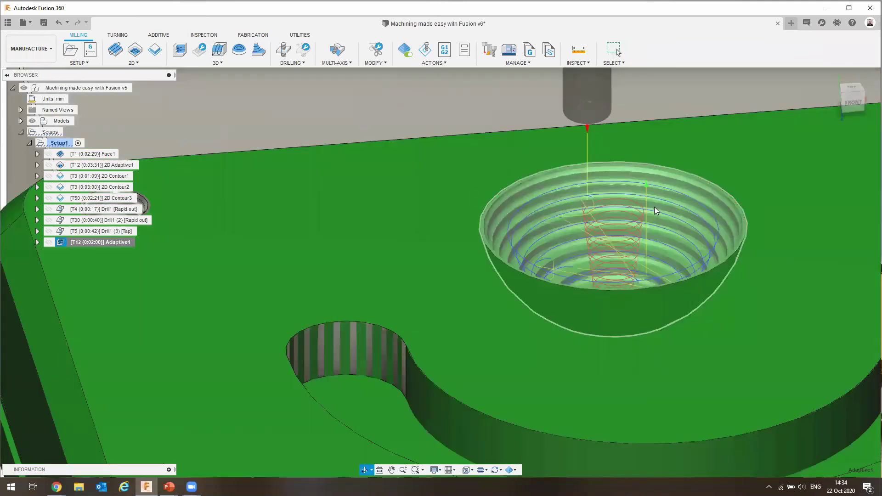
{"action": "middle_click_drag", "start_coordinate": [548, 207], "coordinate": [465, 175], "text": "shift"}
{"action": "middle_click_drag", "start_coordinate": [446, 218], "coordinate": [562, 247], "text": "shift"}
{"action": "key", "text": "F6"}
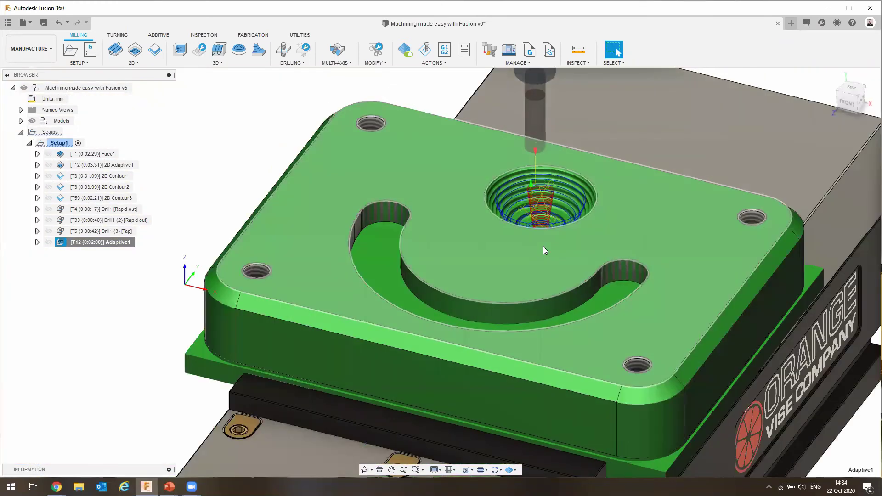
{"action": "scroll", "coordinate": [501, 266], "scroll_direction": "down", "scroll_amount": 2}
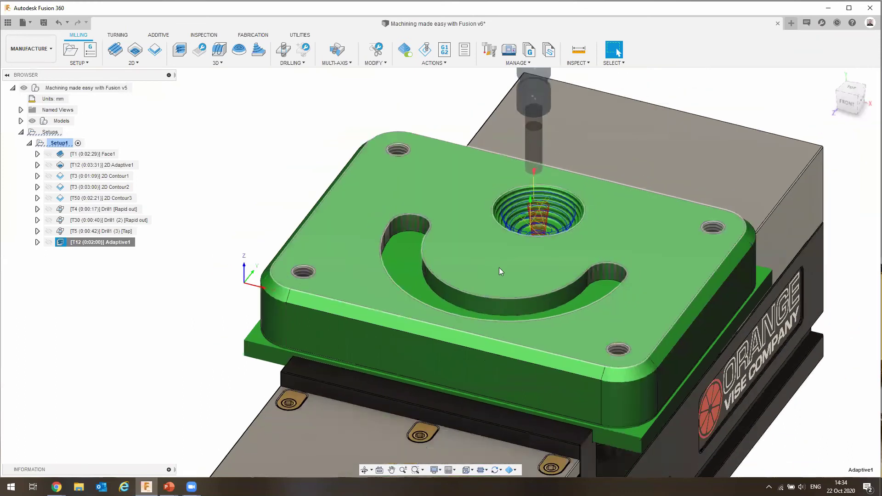
Set the fine stepdown of the Adaptive1 operation to 0.5 mm and regenerate its toolpath.
{"action": "middle_click_drag", "start_coordinate": [265, 236], "coordinate": [85, 250], "text": "shift"}
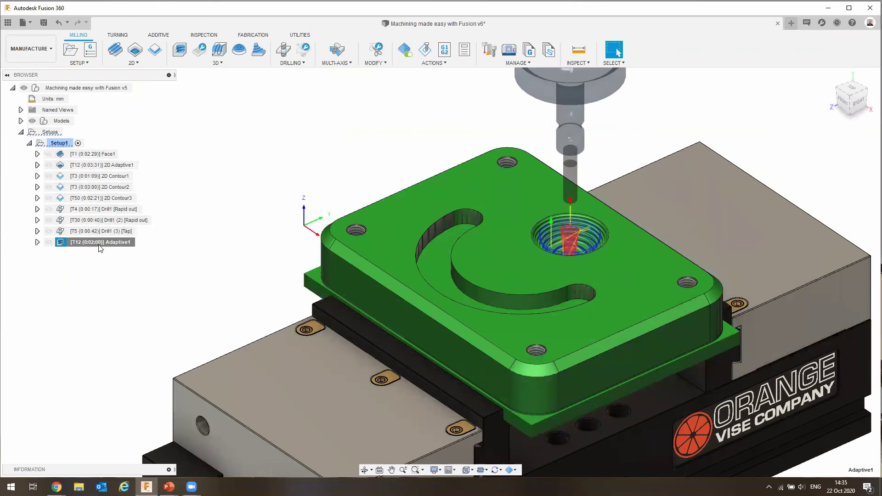
{"action": "right_click", "coordinate": [105, 243]}
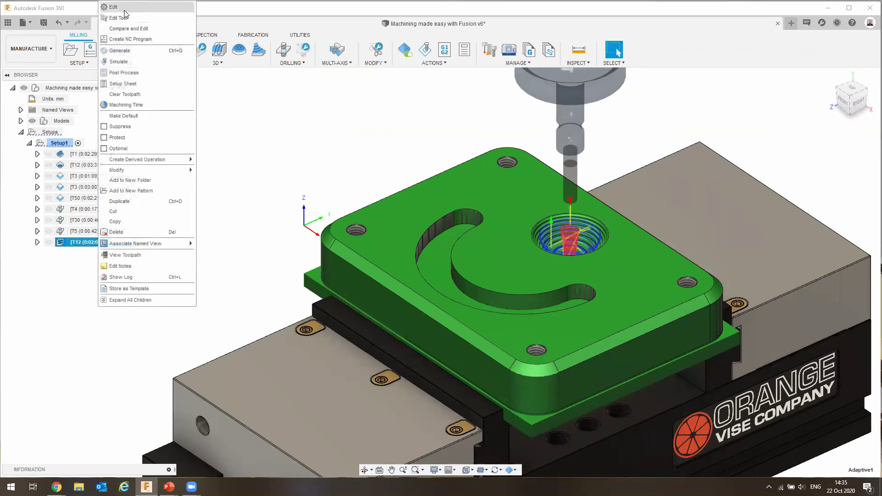
{"action": "left_click", "coordinate": [113, 6]}
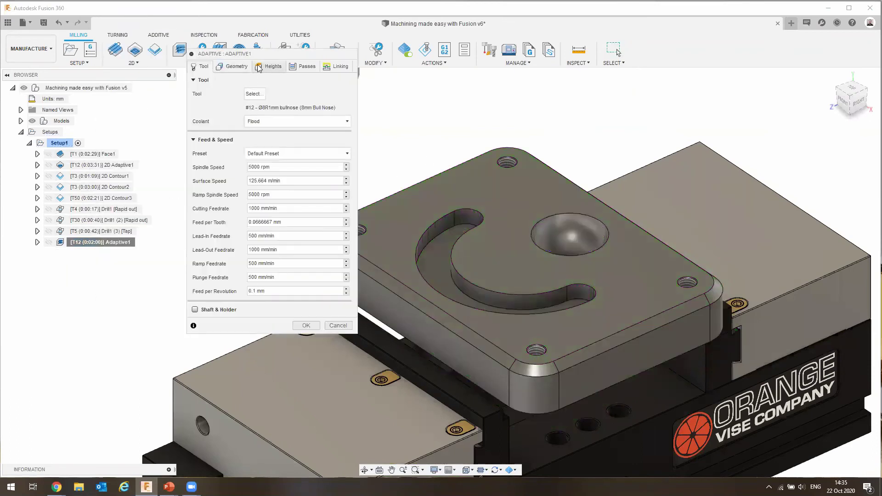
{"action": "left_click", "coordinate": [303, 66]}
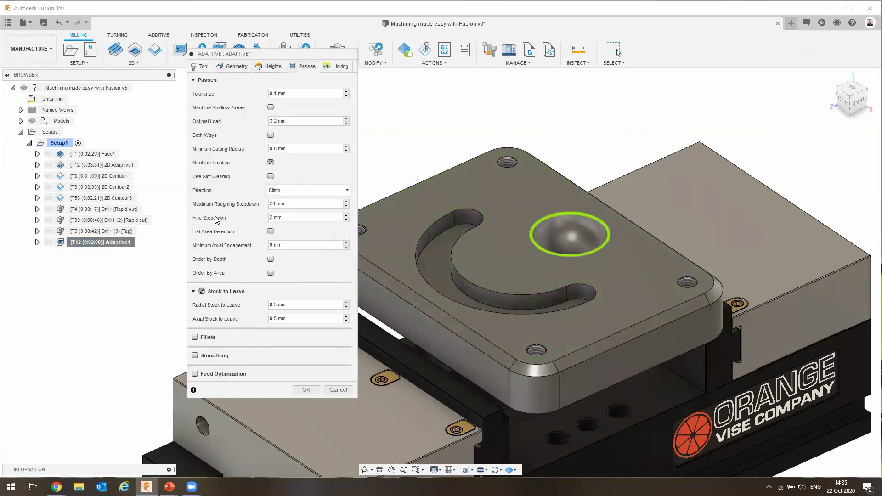
{"action": "left_click", "coordinate": [283, 217]}
{"action": "type", "text": "0.5"}
{"action": "left_click", "coordinate": [306, 389]}
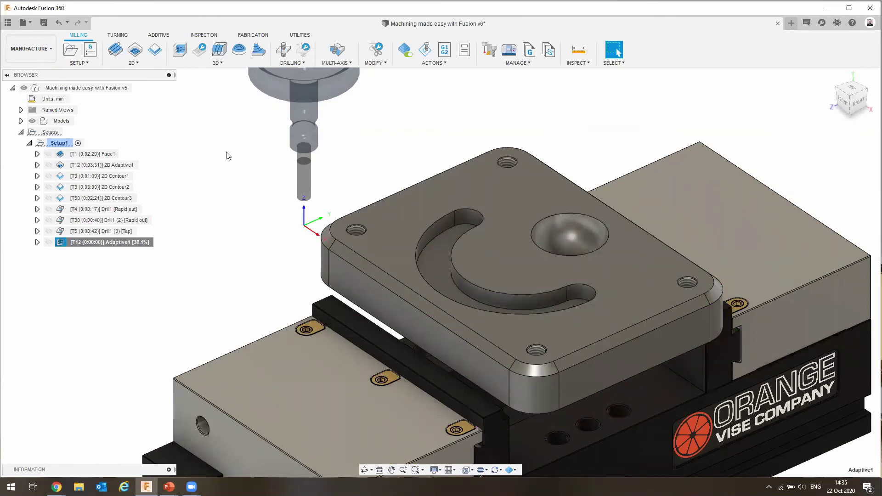
Check the CPU load in Windows Task Manager while the toolpath is calculating, and minimize it.
{"action": "right_click", "coordinate": [248, 487]}
{"action": "left_click", "coordinate": [297, 444]}
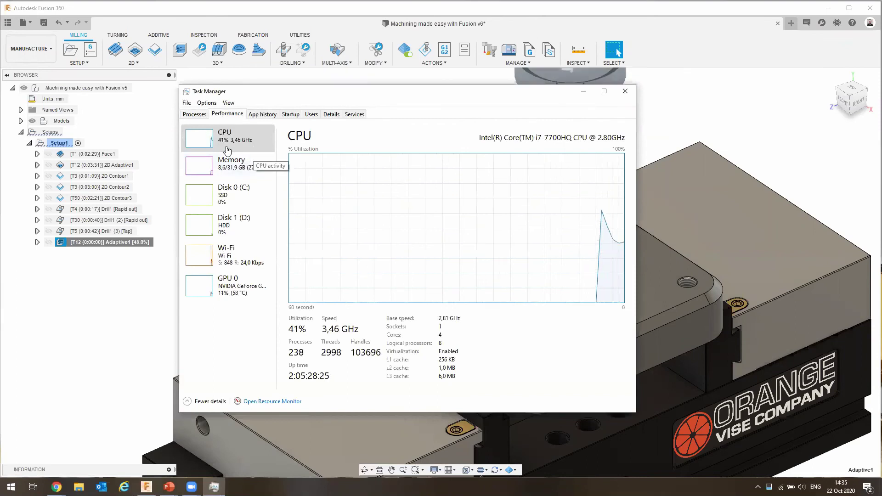
{"action": "left_click", "coordinate": [581, 93]}
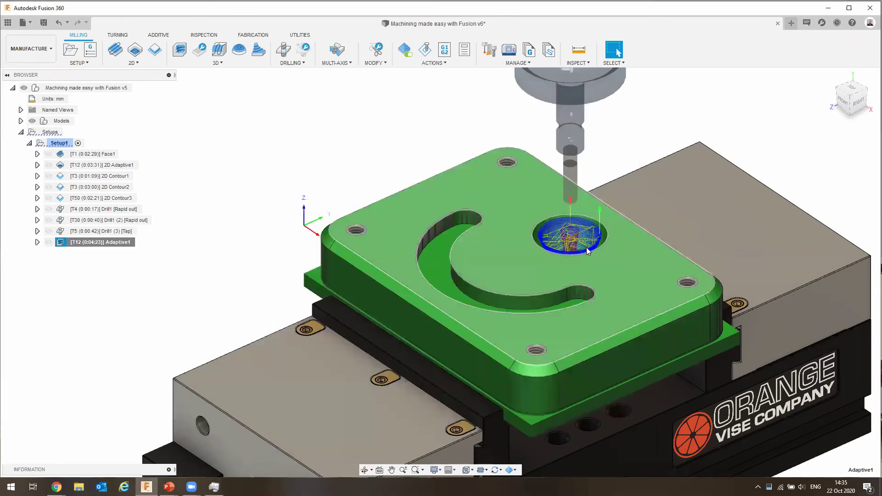
Examine the regenerated adaptive passes and fine steps in the spherical pocket from several angles.
{"action": "scroll", "coordinate": [585, 245], "scroll_direction": "up", "scroll_amount": 3}
{"action": "scroll", "coordinate": [587, 245], "scroll_direction": "up", "scroll_amount": 3}
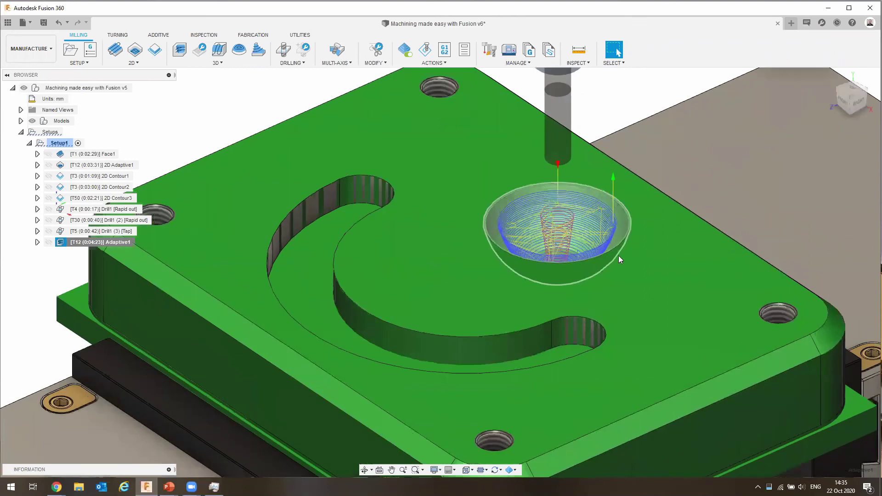
{"action": "scroll", "coordinate": [392, 236], "scroll_direction": "up", "scroll_amount": 5}
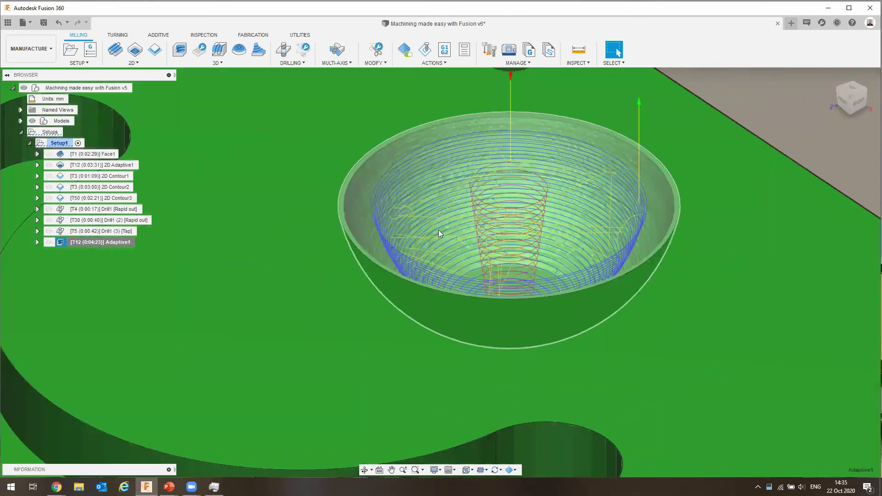
{"action": "scroll", "coordinate": [438, 230], "scroll_direction": "down", "scroll_amount": 2}
{"action": "scroll", "coordinate": [427, 251], "scroll_direction": "down", "scroll_amount": 3}
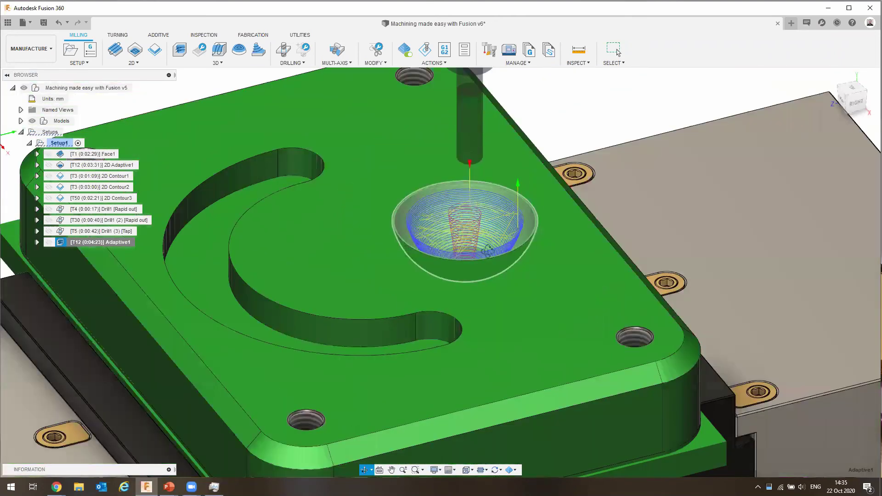
{"action": "middle_click_drag", "start_coordinate": [527, 243], "coordinate": [467, 249], "text": "shift"}
{"action": "scroll", "coordinate": [477, 243], "scroll_direction": "up", "scroll_amount": 3}
{"action": "scroll", "coordinate": [474, 252], "scroll_direction": "down", "scroll_amount": 4}
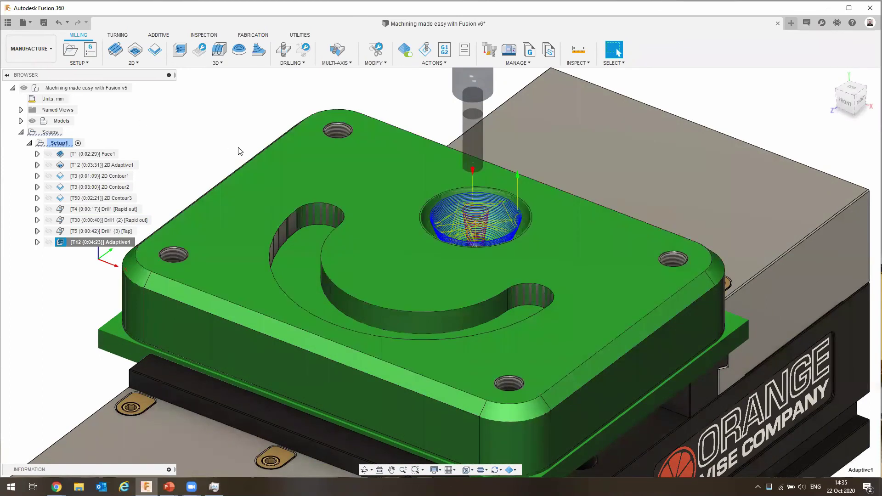
{"action": "scroll", "coordinate": [367, 205], "scroll_direction": "down", "scroll_amount": 3}
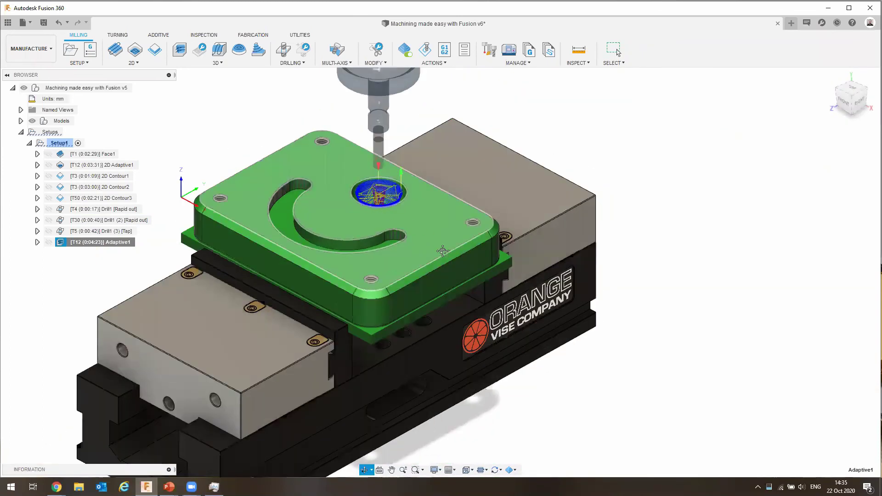
{"action": "scroll", "coordinate": [361, 241], "scroll_direction": "up", "scroll_amount": 5}
{"action": "scroll", "coordinate": [236, 123], "scroll_direction": "down", "scroll_amount": 3}
Review the 2D Adaptive1 and 2D Contour1 toolpaths with their remaining stock at the curved slot.
{"action": "left_click", "coordinate": [108, 166]}
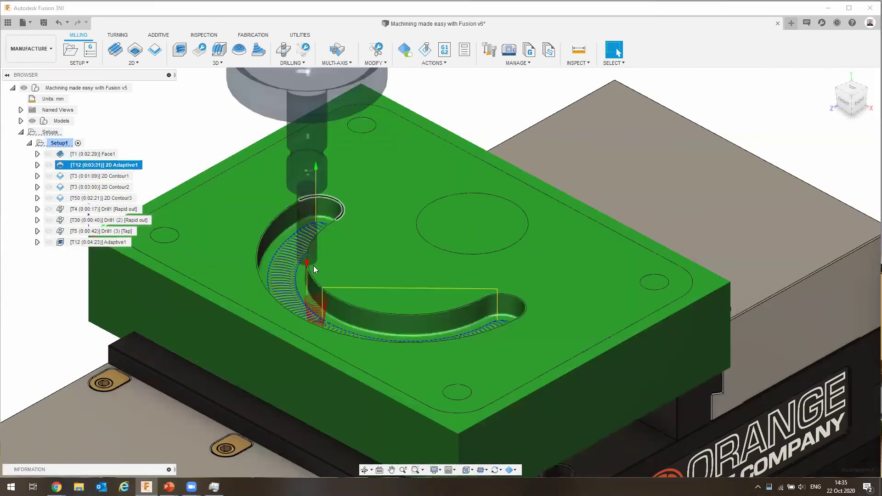
{"action": "left_click", "coordinate": [85, 179]}
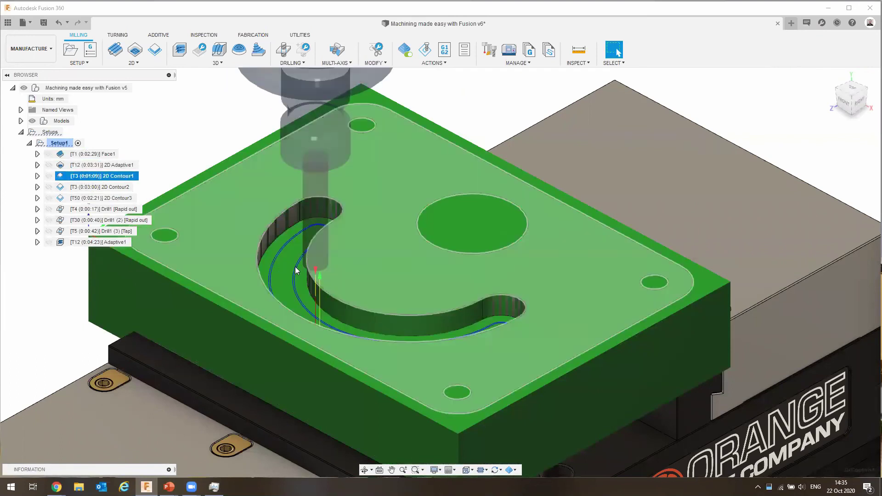
{"action": "middle_click_drag", "start_coordinate": [277, 197], "coordinate": [340, 212]}
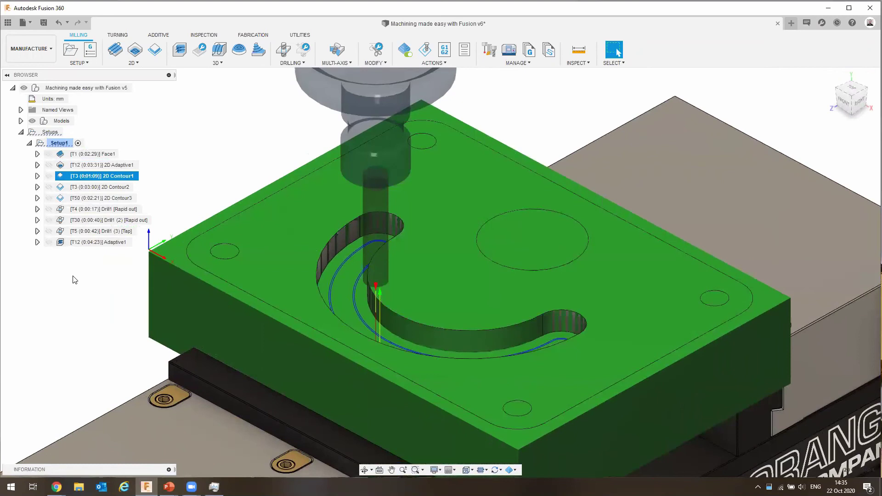
{"action": "left_click", "coordinate": [75, 280]}
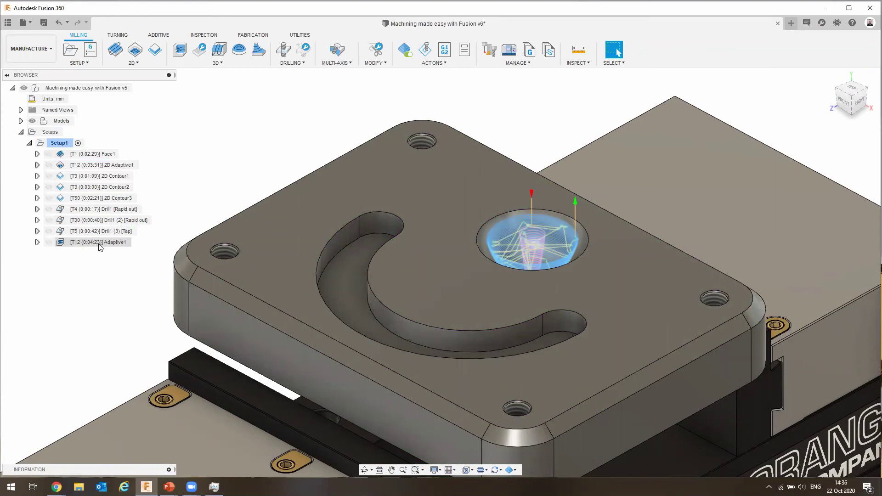
Move the Adaptive1 operation in Setup1 directly after 2D Adaptive1 so both T12 operations run consecutively.
{"action": "left_click", "coordinate": [101, 247]}
{"action": "left_click_drag", "start_coordinate": [100, 238], "coordinate": [101, 173]}
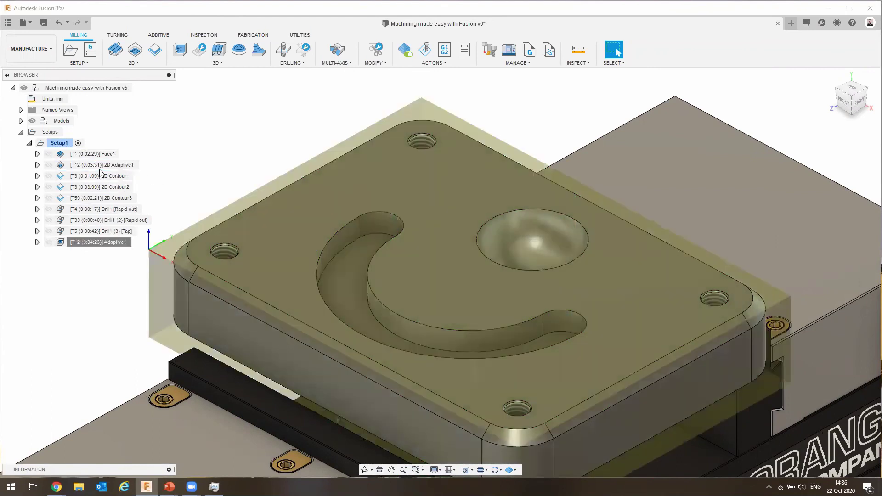
{"action": "left_click", "coordinate": [118, 177]}
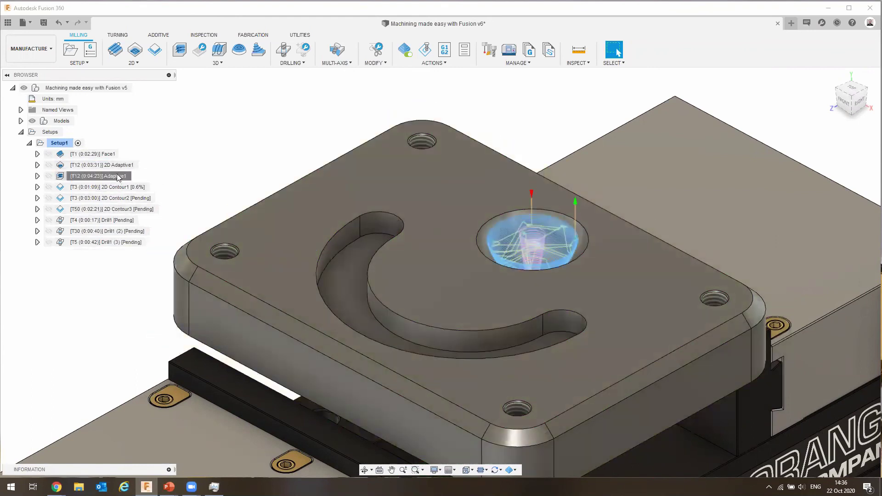
Review the reordered operations from Face1 through 2D Contour1, checking the toolpath and in-process stock of each.
{"action": "left_click", "coordinate": [90, 154]}
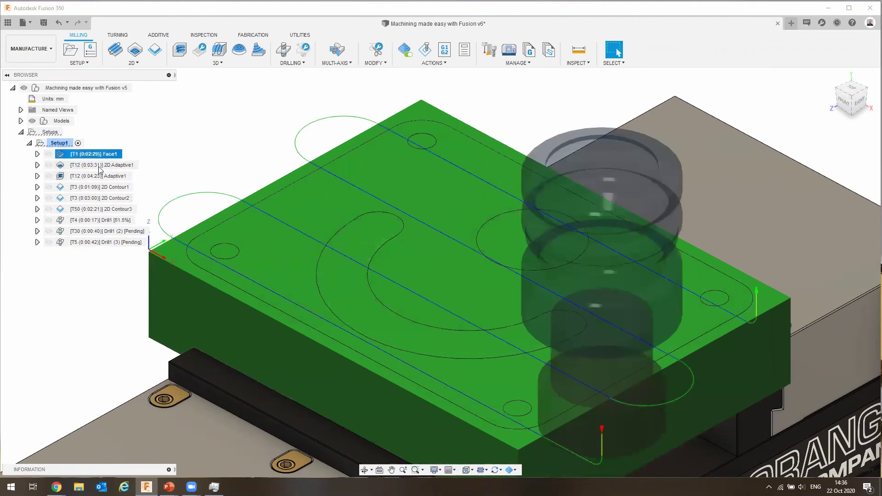
{"action": "left_click", "coordinate": [100, 165]}
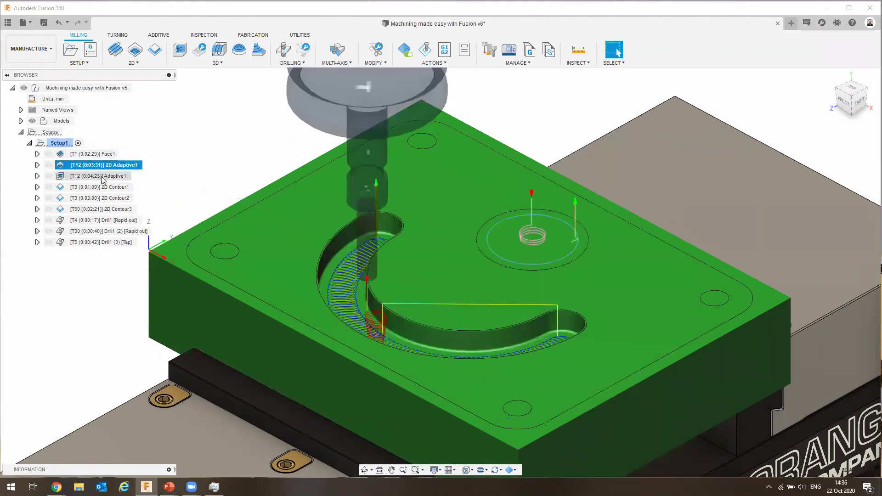
{"action": "left_click", "coordinate": [102, 177]}
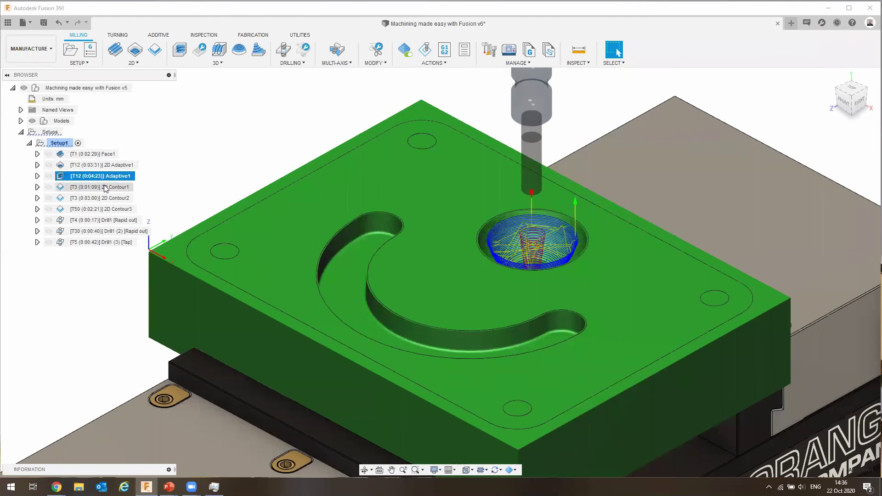
{"action": "left_click", "coordinate": [103, 188]}
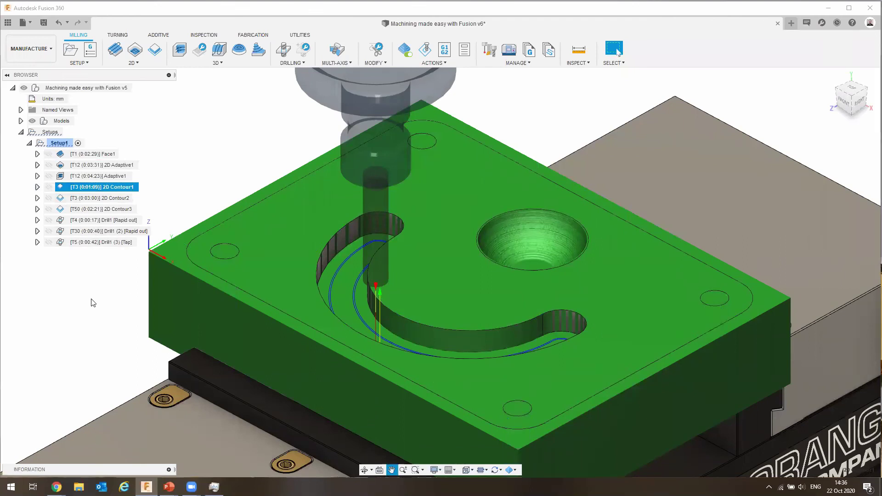
{"action": "scroll", "coordinate": [208, 281], "scroll_direction": "down", "scroll_amount": 5}
{"action": "key", "text": "Escape"}
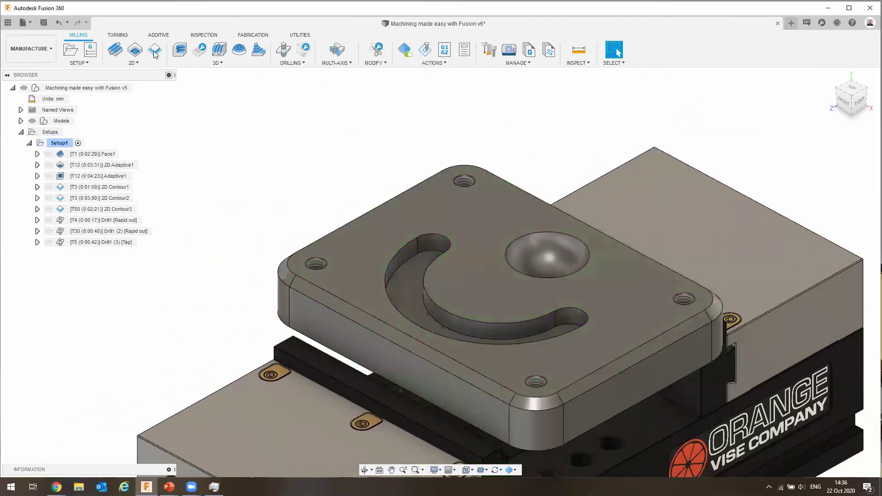
Create a 3D Ramp operation using the 10mm Ball Endmill from the local library with the Aluminum - Slotting preset.
{"action": "left_click", "coordinate": [228, 63]}
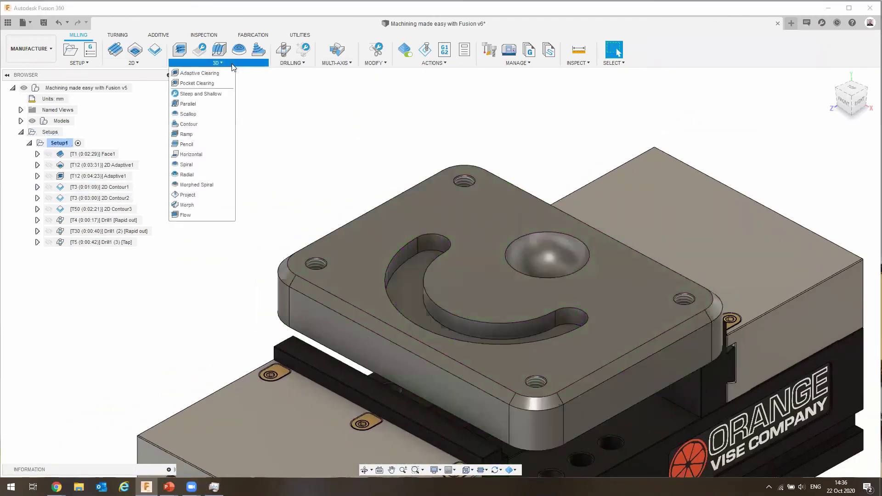
{"action": "left_click", "coordinate": [189, 137]}
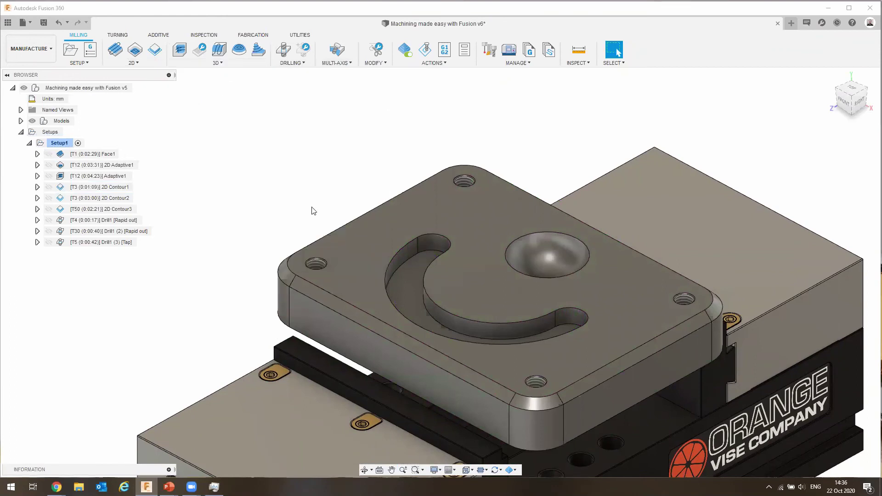
{"action": "left_click", "coordinate": [258, 95]}
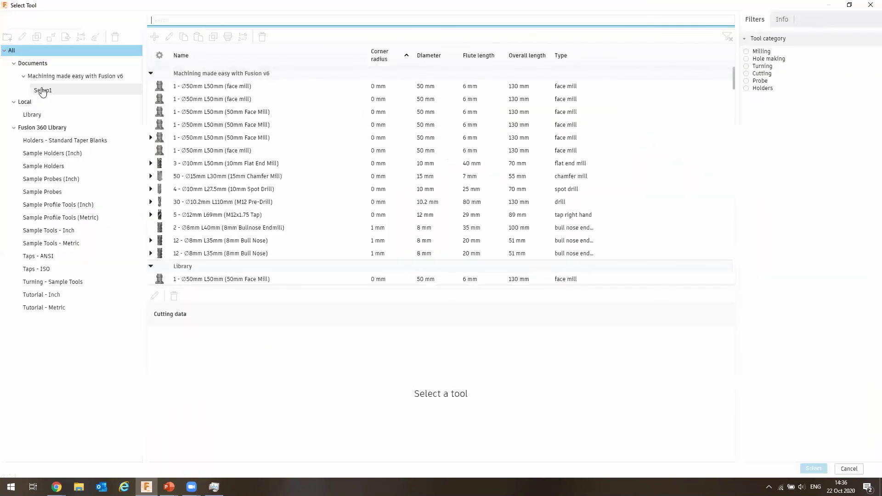
{"action": "left_click", "coordinate": [33, 115]}
{"action": "left_click", "coordinate": [209, 177]}
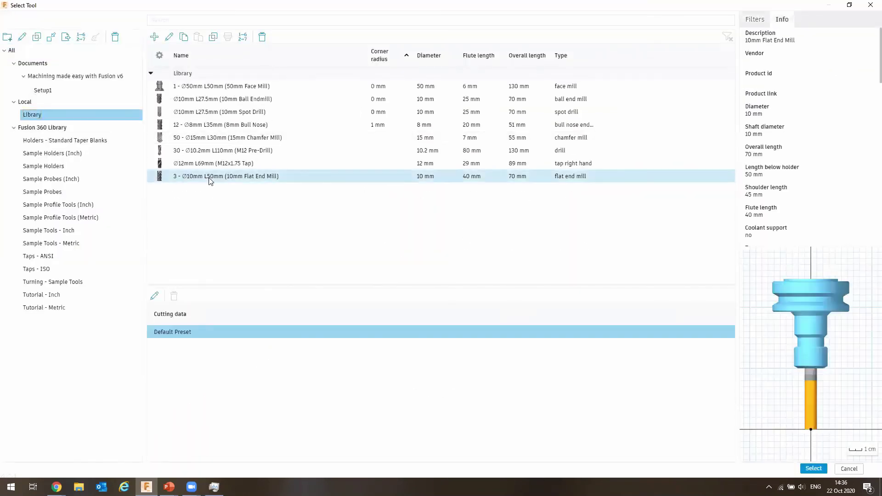
{"action": "key", "text": "Escape"}
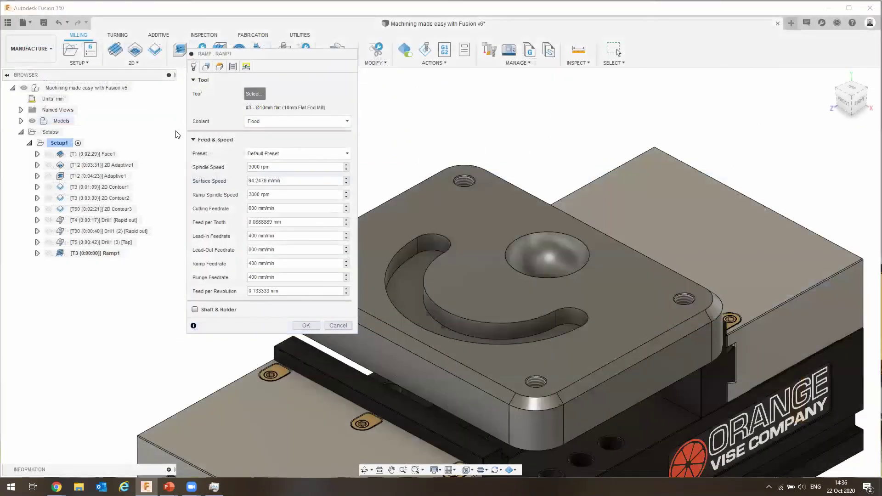
{"action": "left_click", "coordinate": [252, 94]}
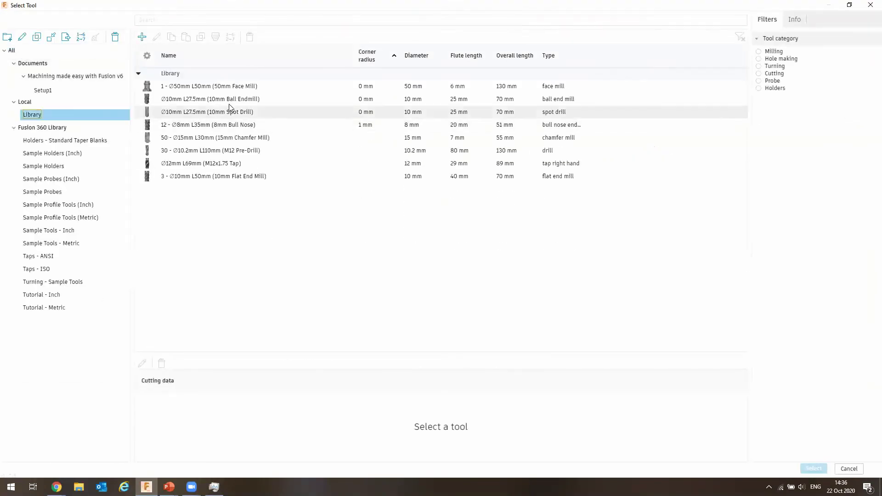
{"action": "left_click", "coordinate": [246, 100]}
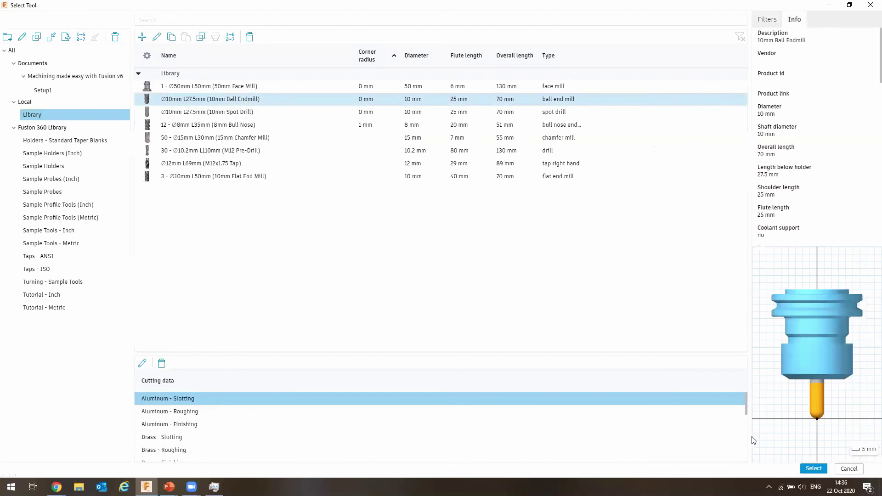
{"action": "key", "text": "Return"}
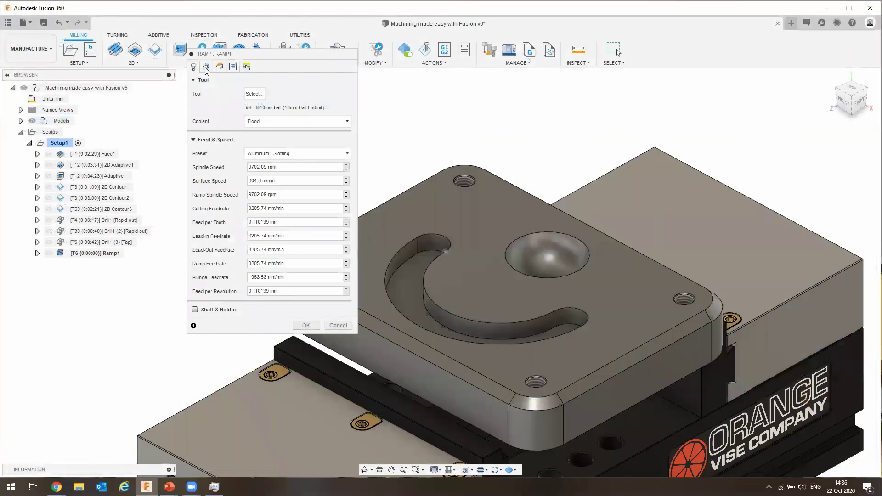
Restrict the Ramp operation to the spherical pocket's rim with containment set to Tool inside boundary, and open the pass settings.
{"action": "left_click", "coordinate": [206, 67]}
{"action": "left_click", "coordinate": [276, 94]}
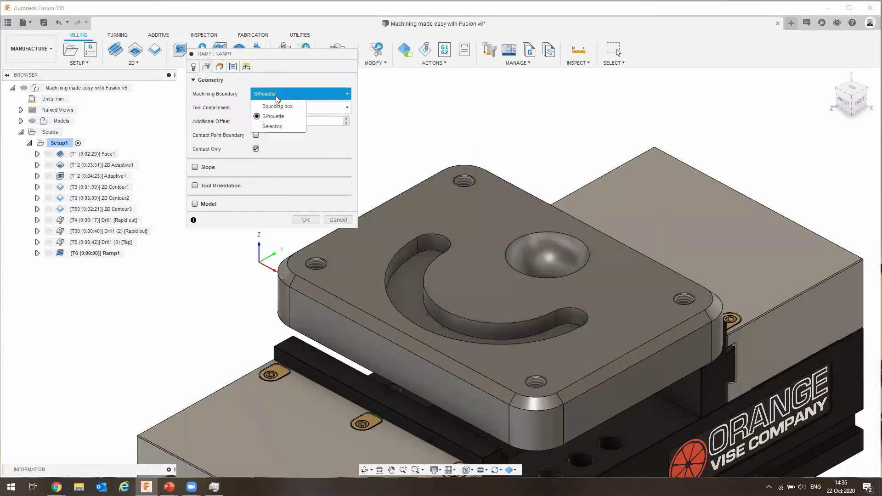
{"action": "left_click", "coordinate": [274, 125]}
{"action": "left_click", "coordinate": [506, 263]}
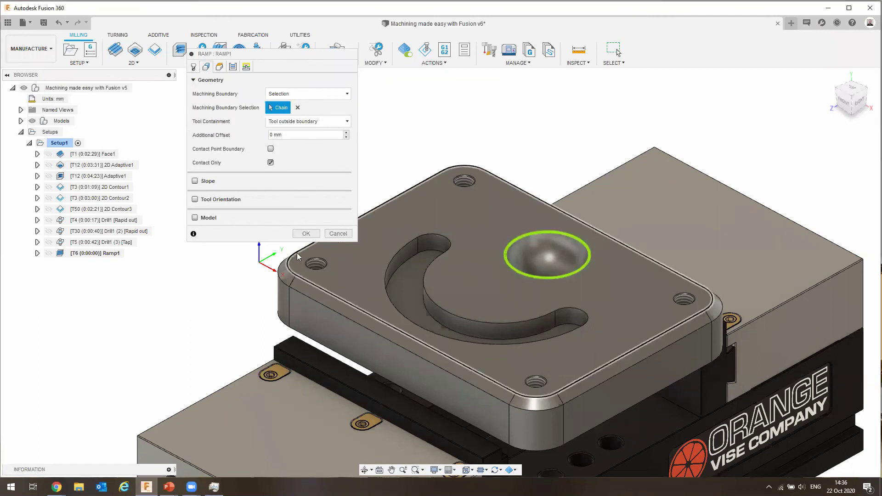
{"action": "left_click", "coordinate": [308, 122]}
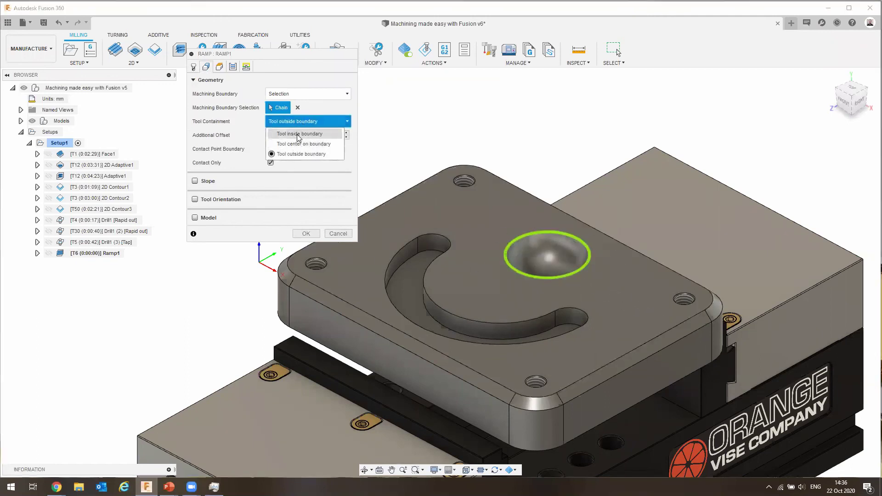
{"action": "left_click", "coordinate": [298, 132]}
{"action": "left_click", "coordinate": [233, 66]}
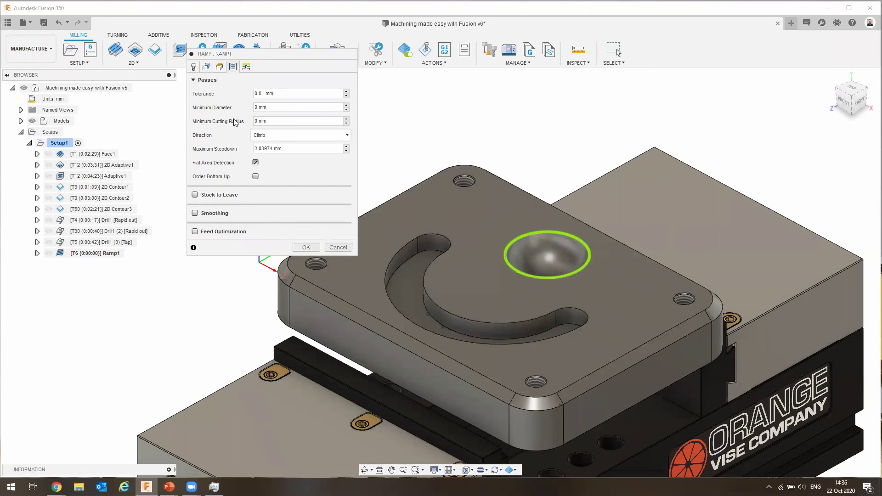
Set the Ramp operation's maximum stepdown to 0.2 mm, generate it, and inspect the toolpath inside the spherical pocket.
{"action": "left_click", "coordinate": [267, 146]}
{"action": "left_click_drag", "start_coordinate": [282, 149], "coordinate": [251, 148]}
{"action": "type", "text": "0.2"}
{"action": "left_click", "coordinate": [305, 248]}
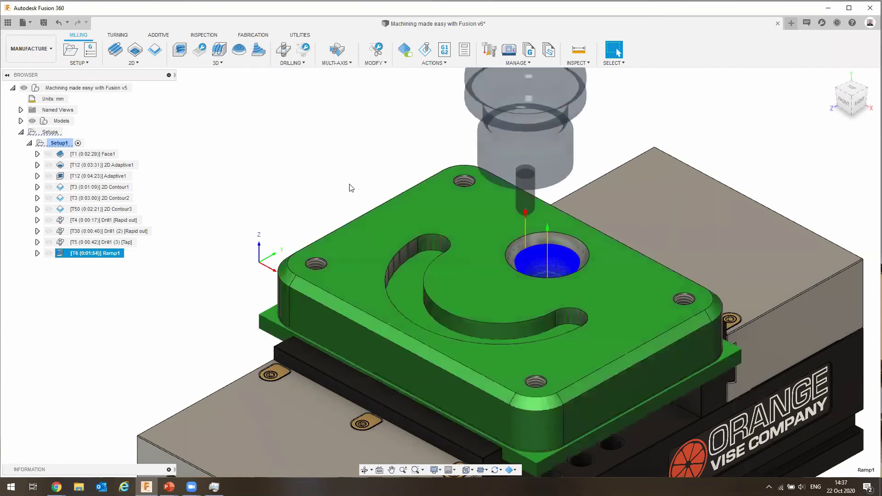
{"action": "scroll", "coordinate": [556, 274], "scroll_direction": "up", "scroll_amount": 2}
{"action": "scroll", "coordinate": [555, 270], "scroll_direction": "up", "scroll_amount": 5}
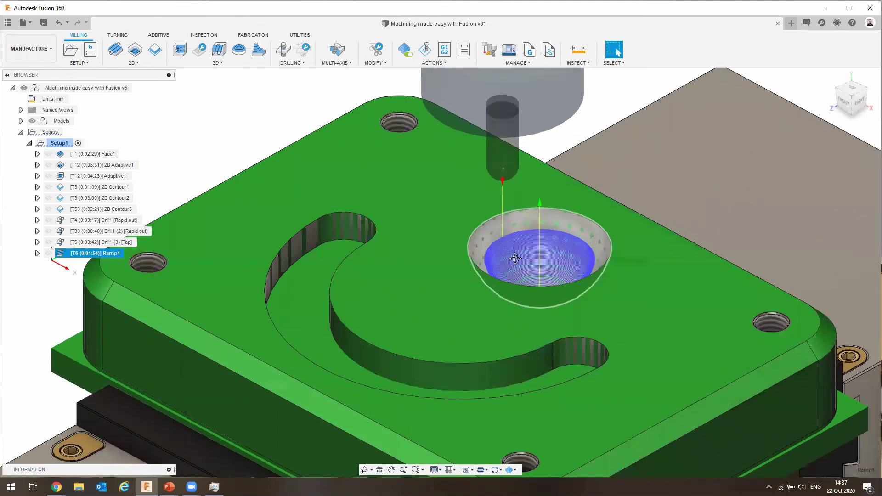
{"action": "scroll", "coordinate": [322, 193], "scroll_direction": "up", "scroll_amount": 2}
{"action": "scroll", "coordinate": [255, 125], "scroll_direction": "down", "scroll_amount": 3}
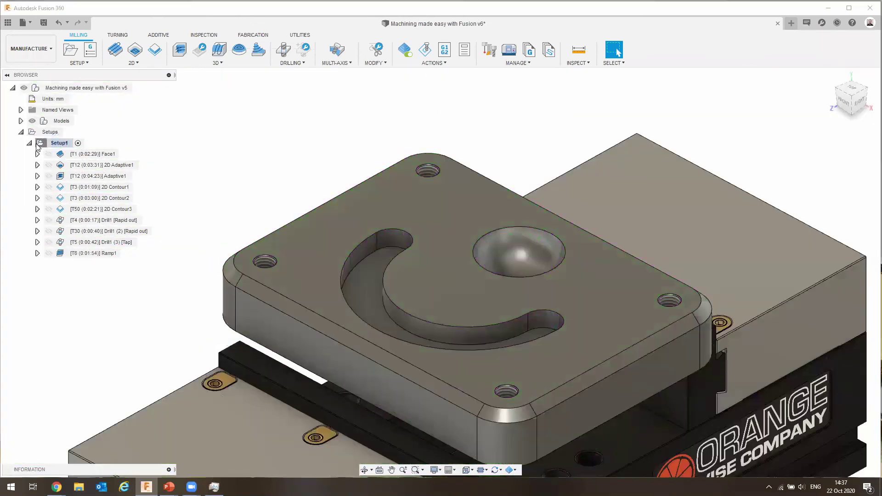
Simulate all of Setup1 with comparison stock colorization, inspect the machined plate with the toolpath hidden, and close the simulation.
{"action": "left_click", "coordinate": [41, 144]}
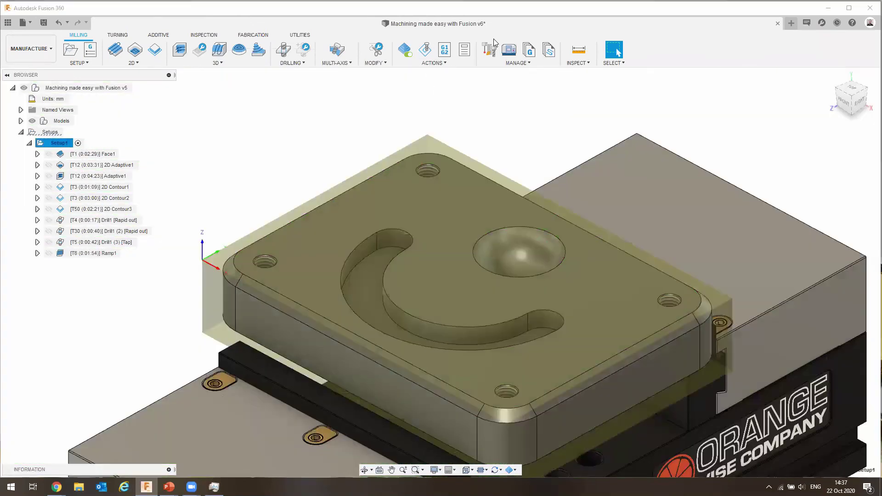
{"action": "left_click", "coordinate": [425, 50]}
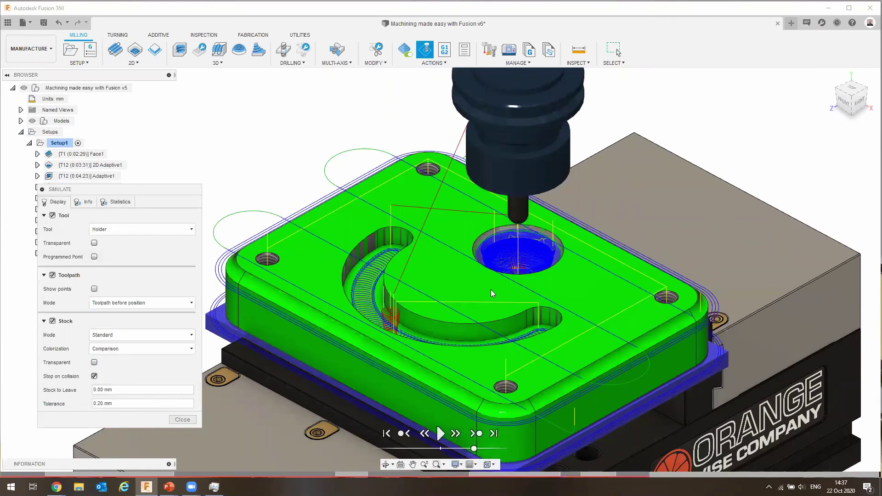
{"action": "middle_click_drag", "start_coordinate": [492, 291], "coordinate": [394, 281], "text": "shift"}
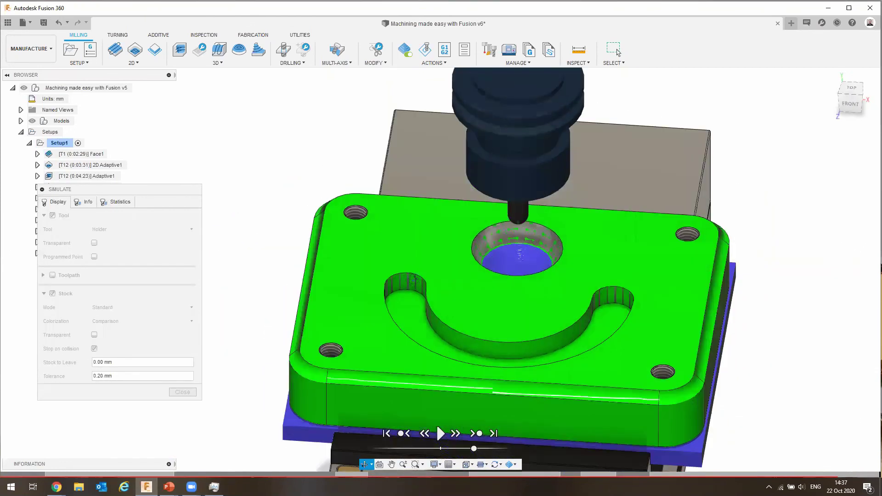
{"action": "middle_click_drag", "start_coordinate": [410, 280], "coordinate": [258, 385], "text": "shift"}
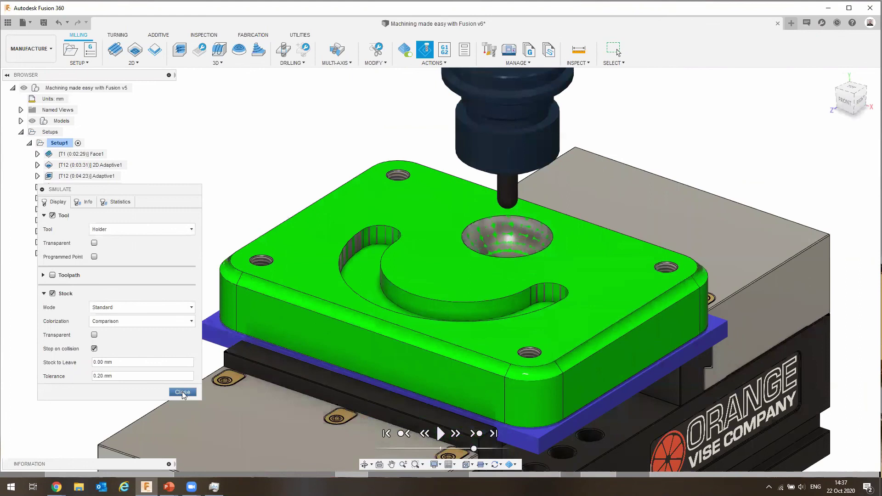
{"action": "left_click", "coordinate": [183, 393]}
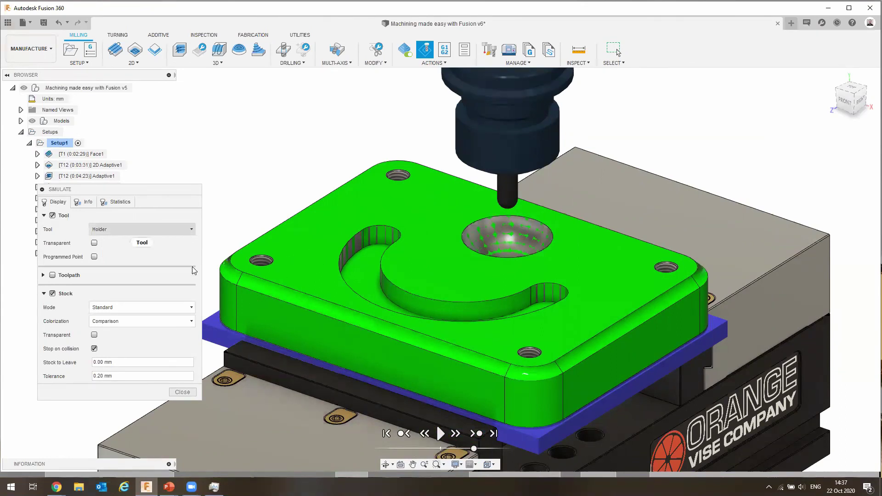
{"action": "left_click", "coordinate": [182, 392]}
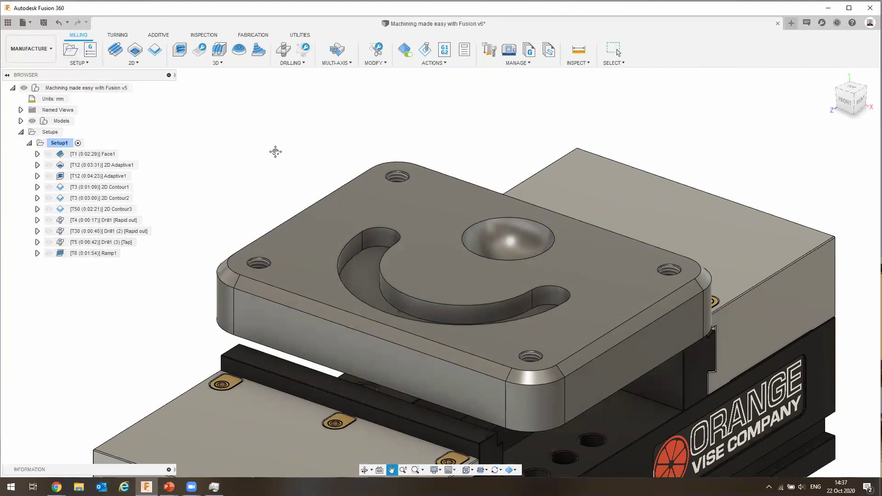
Generate the setup sheet for Setup1 with the whole plate and vise in view, saving it to the Desktop.
{"action": "scroll", "coordinate": [294, 143], "scroll_direction": "down", "scroll_amount": 2}
{"action": "scroll", "coordinate": [335, 140], "scroll_direction": "down", "scroll_amount": 2}
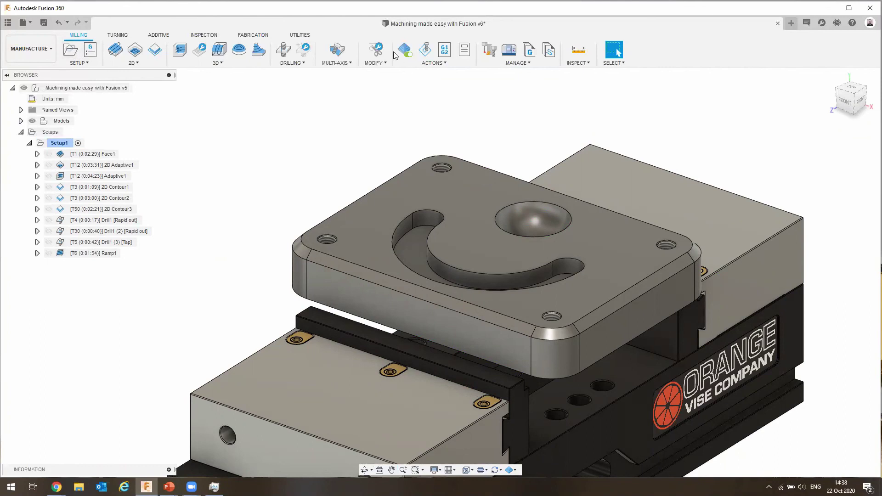
{"action": "left_click", "coordinate": [464, 50]}
{"action": "left_click", "coordinate": [360, 248]}
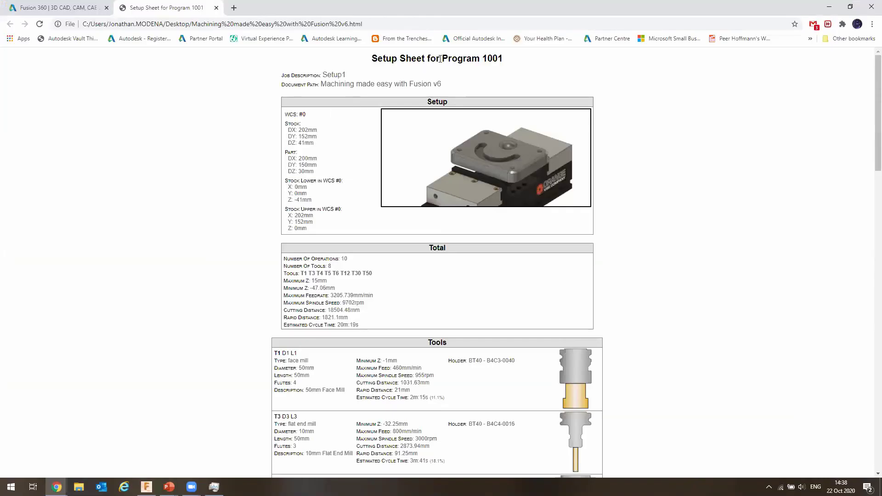
Review the setup sheet's title, setup data, totals and tool list from T1 through T50.
{"action": "left_click_drag", "start_coordinate": [371, 58], "coordinate": [479, 57]}
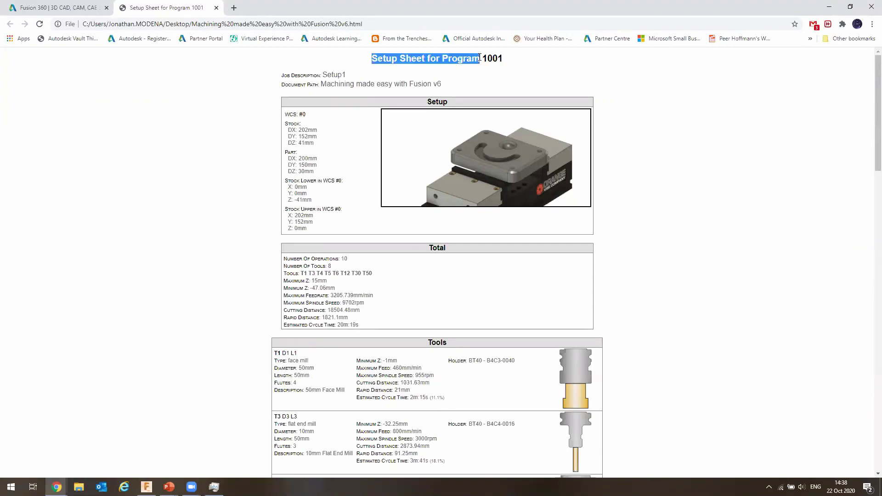
{"action": "scroll", "coordinate": [334, 86], "scroll_direction": "down", "scroll_amount": 6}
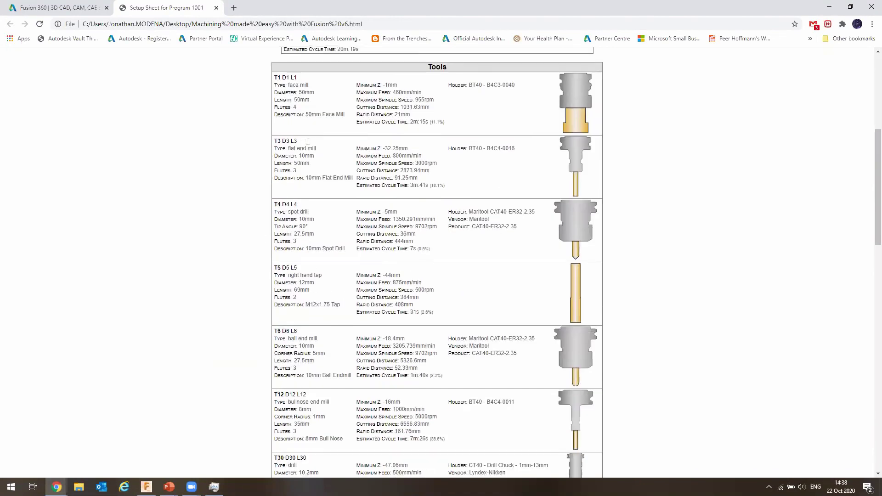
{"action": "scroll", "coordinate": [340, 133], "scroll_direction": "up", "scroll_amount": 5}
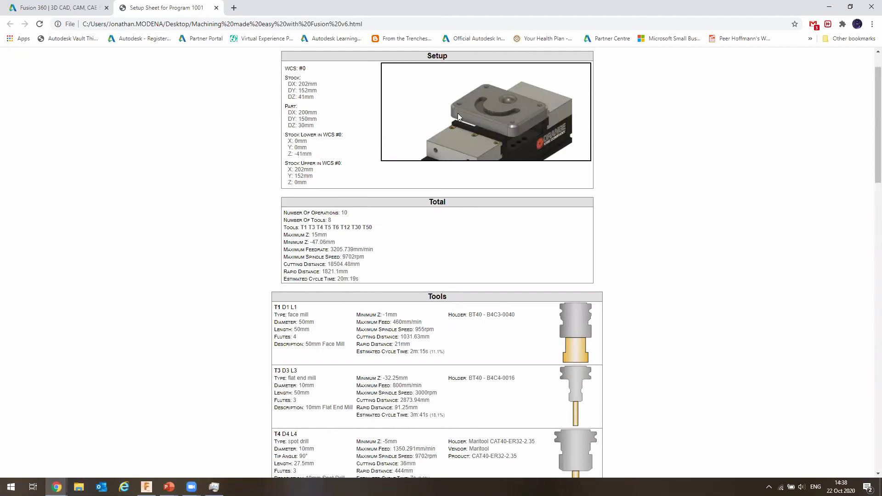
{"action": "scroll", "coordinate": [381, 248], "scroll_direction": "down", "scroll_amount": 4}
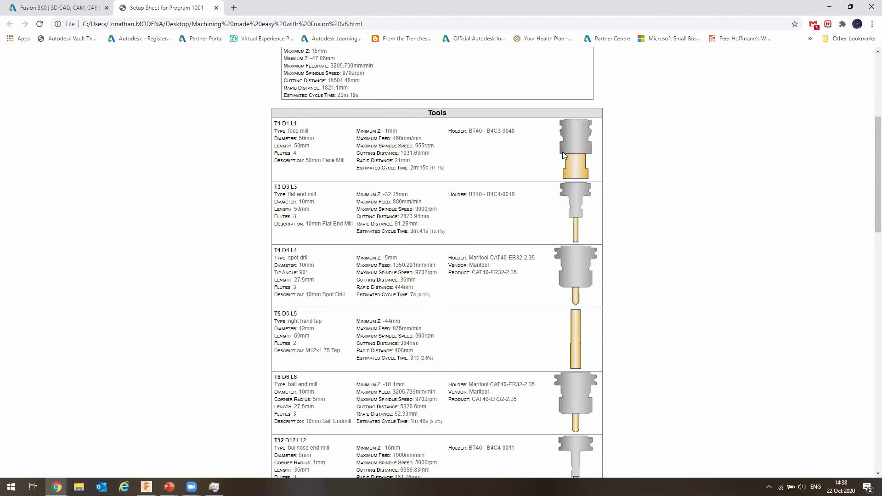
{"action": "scroll", "coordinate": [371, 146], "scroll_direction": "down", "scroll_amount": 1}
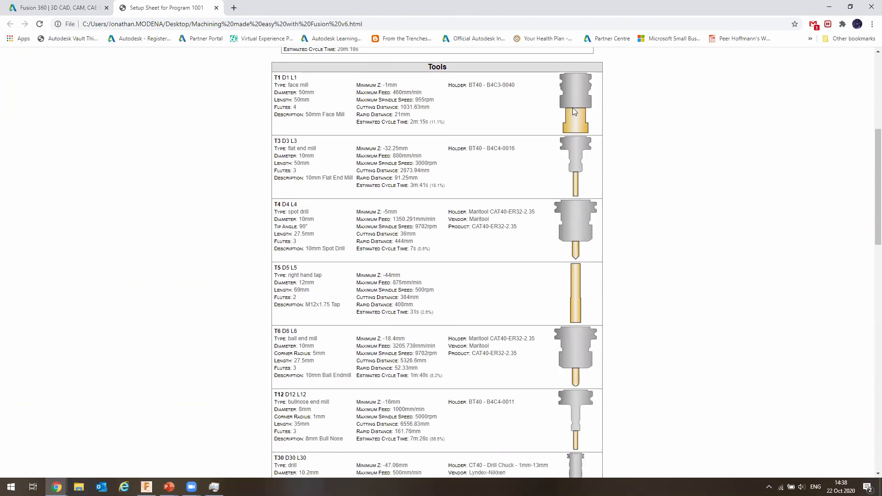
{"action": "scroll", "coordinate": [280, 143], "scroll_direction": "down", "scroll_amount": 6}
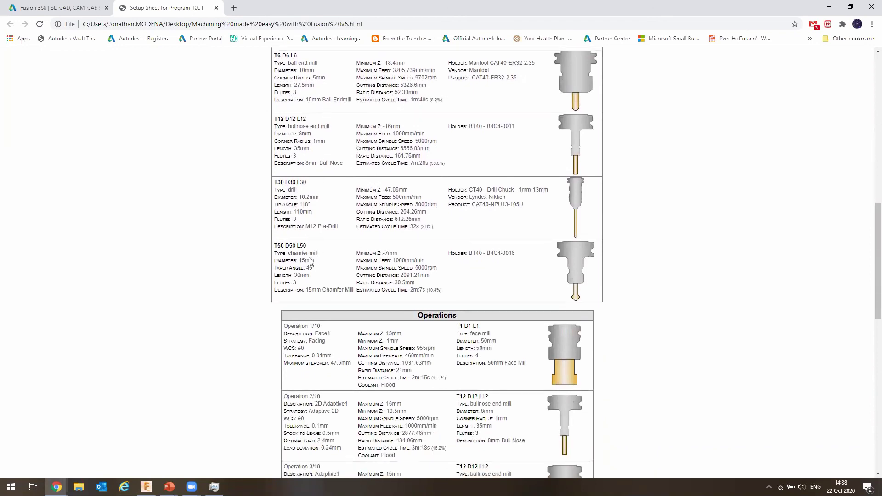
Review the setup sheet's ten operations, comparing the tools of 2D Adaptive1 and Adaptive1, and return to Fusion 360.
{"action": "scroll", "coordinate": [310, 258], "scroll_direction": "down", "scroll_amount": 5}
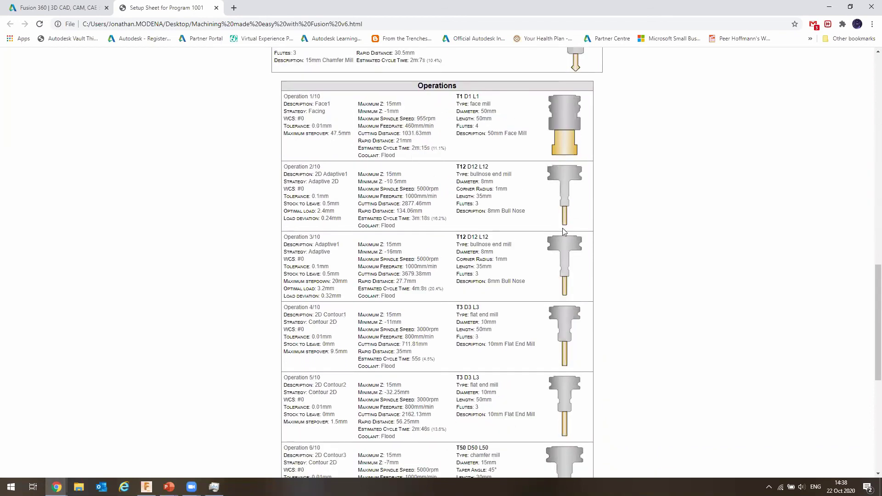
{"action": "left_click_drag", "start_coordinate": [510, 244], "coordinate": [468, 245]}
{"action": "left_click_drag", "start_coordinate": [512, 174], "coordinate": [470, 174]}
{"action": "scroll", "coordinate": [544, 253], "scroll_direction": "down", "scroll_amount": 3}
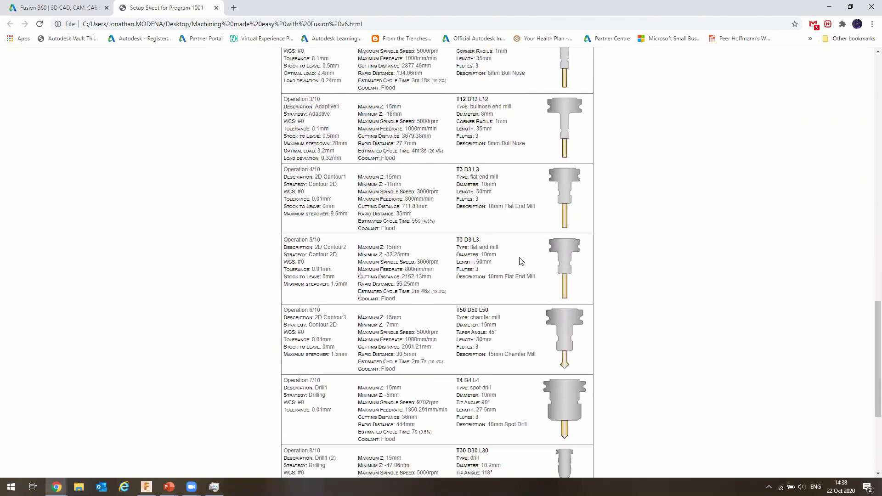
{"action": "scroll", "coordinate": [519, 271], "scroll_direction": "down", "scroll_amount": 3}
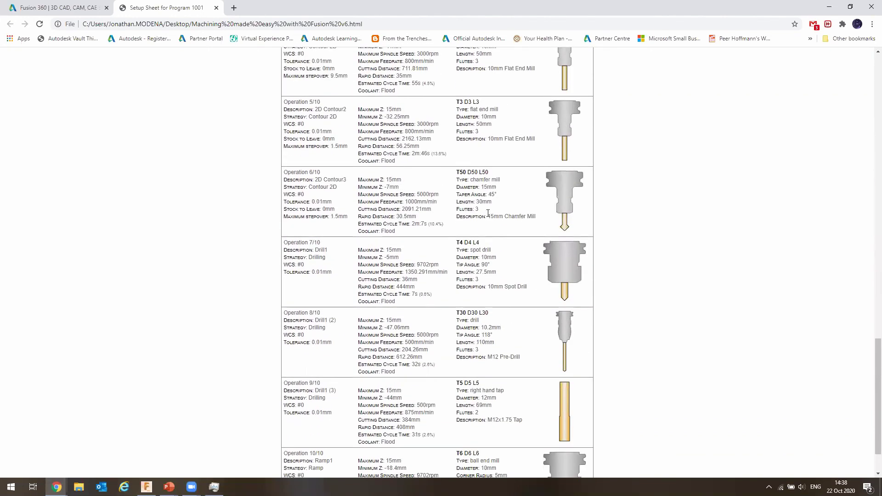
{"action": "scroll", "coordinate": [487, 212], "scroll_direction": "down", "scroll_amount": 2}
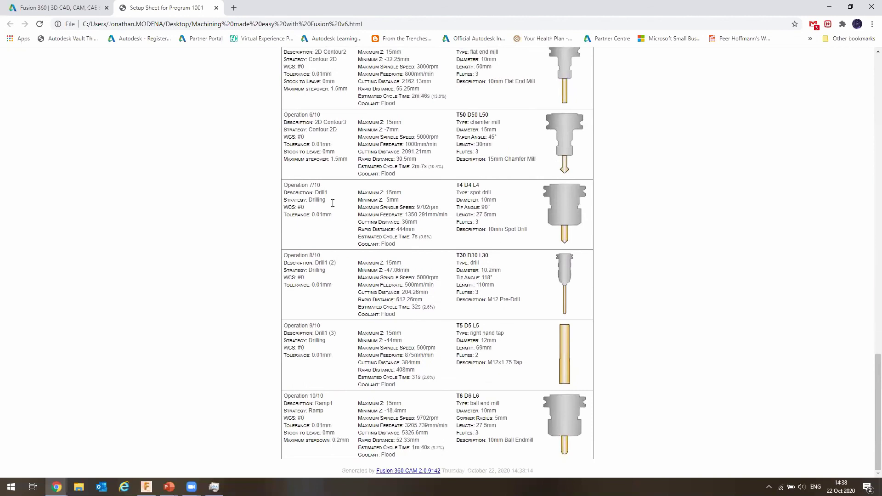
{"action": "scroll", "coordinate": [250, 181], "scroll_direction": "up", "scroll_amount": 15}
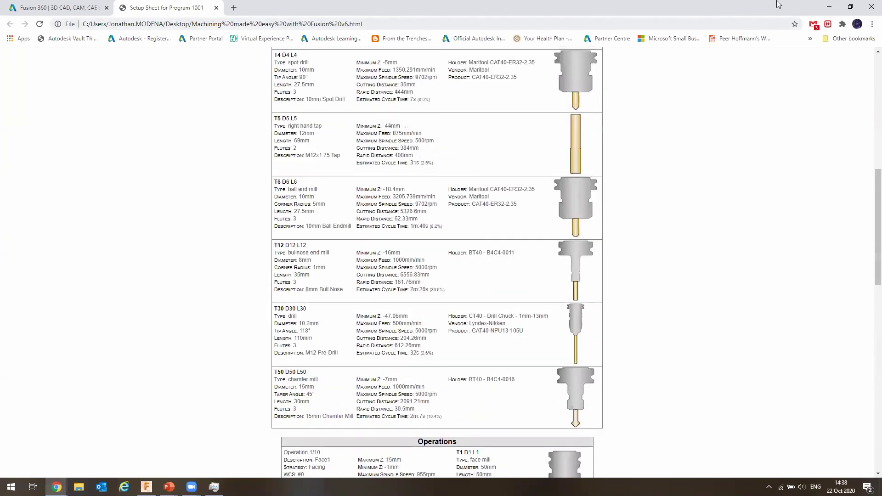
{"action": "left_click", "coordinate": [829, 7]}
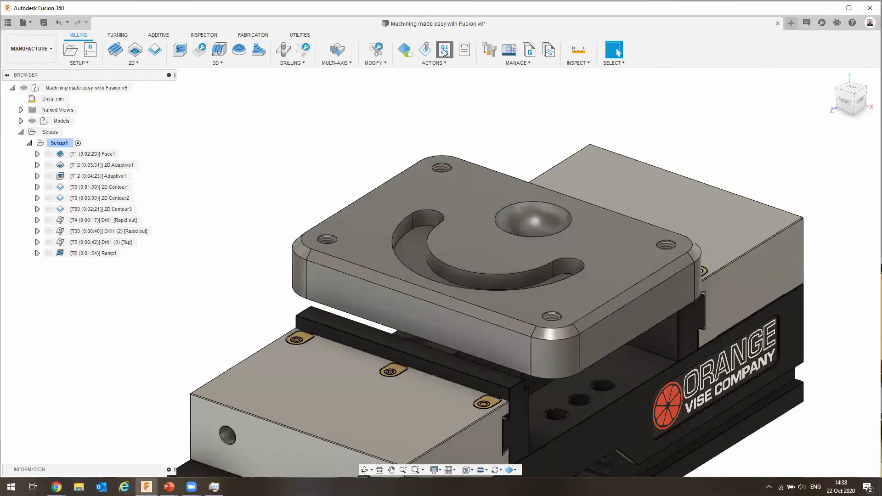
Post process Setup1 with the FANUC / fanuc configuration and save the NC program as 1001.nc on the Desktop.
{"action": "left_click", "coordinate": [444, 53]}
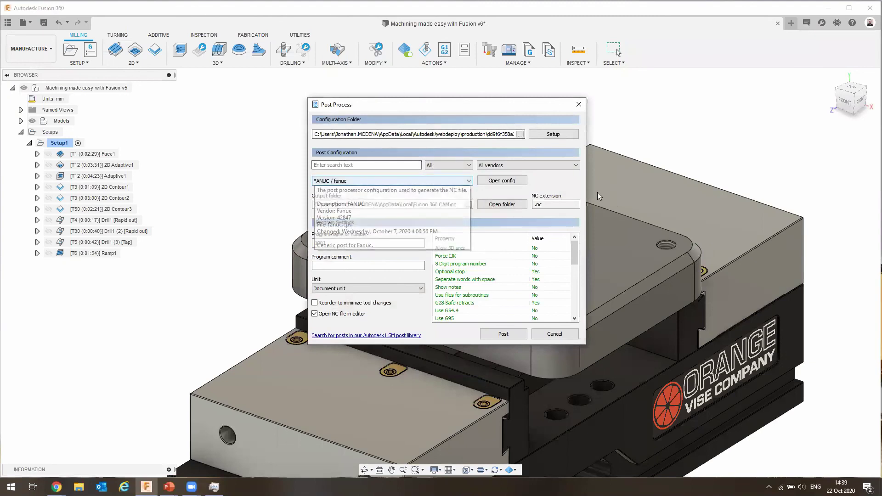
{"action": "left_click", "coordinate": [501, 334]}
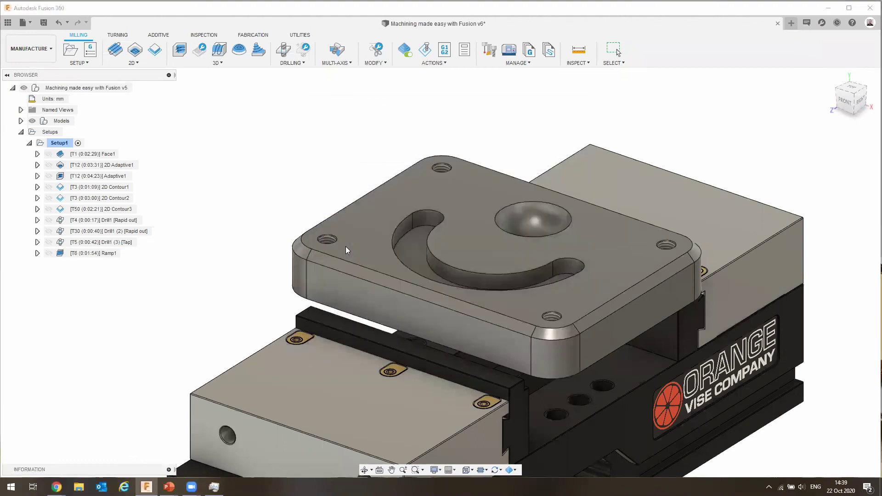
{"action": "left_click", "coordinate": [38, 86]}
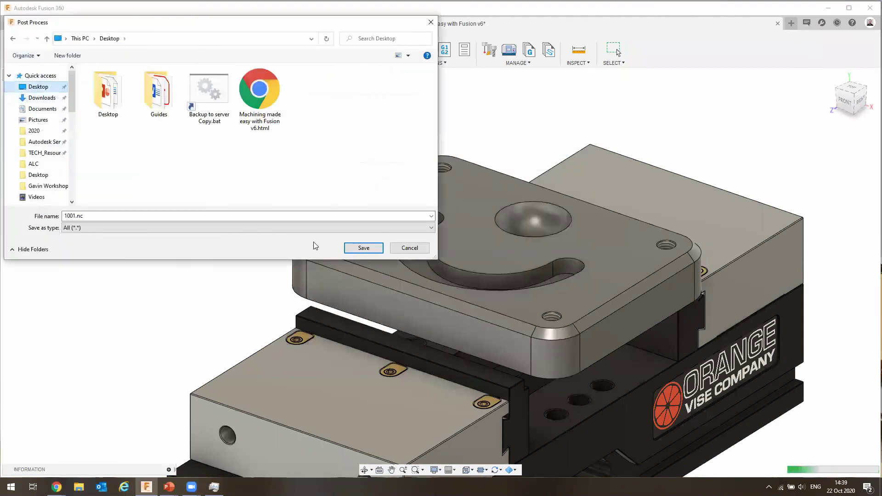
{"action": "left_click", "coordinate": [363, 250]}
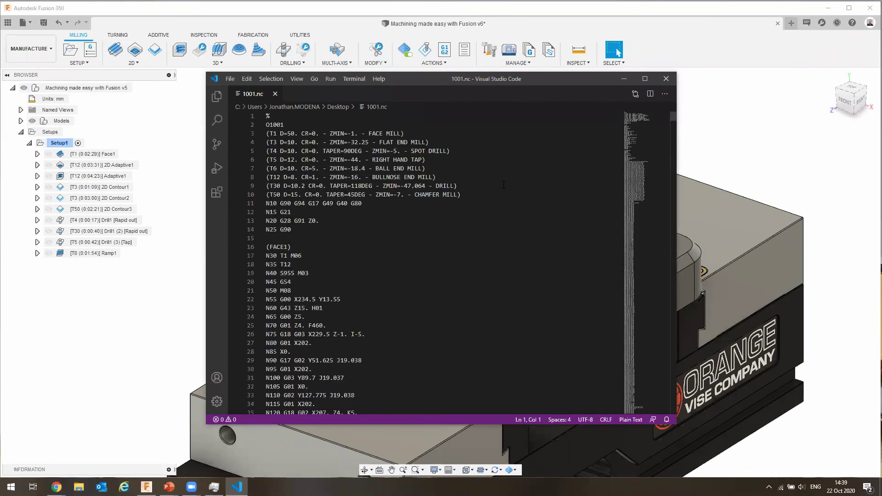
Examine the NC code in 1001.nc from the tool list header to the program's final lines.
{"action": "scroll", "coordinate": [541, 169], "scroll_direction": "down", "scroll_amount": 4}
{"action": "scroll", "coordinate": [638, 124], "scroll_direction": "up", "scroll_amount": 4}
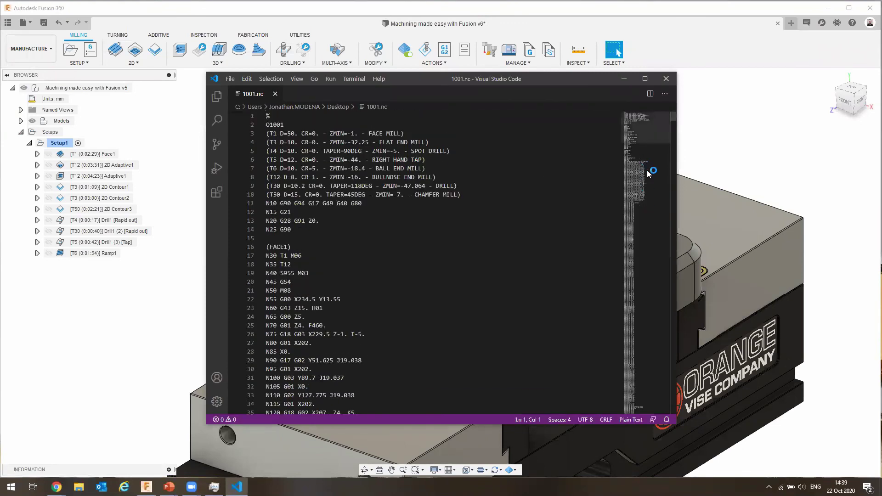
{"action": "left_click_drag", "start_coordinate": [673, 114], "coordinate": [673, 150]}
{"action": "left_click_drag", "start_coordinate": [674, 388], "coordinate": [674, 413]}
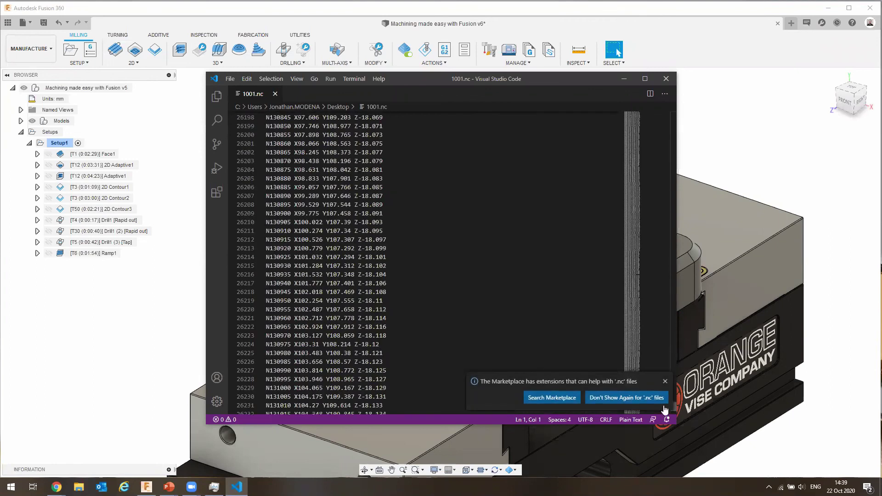
{"action": "scroll", "coordinate": [478, 257], "scroll_direction": "down", "scroll_amount": 15}
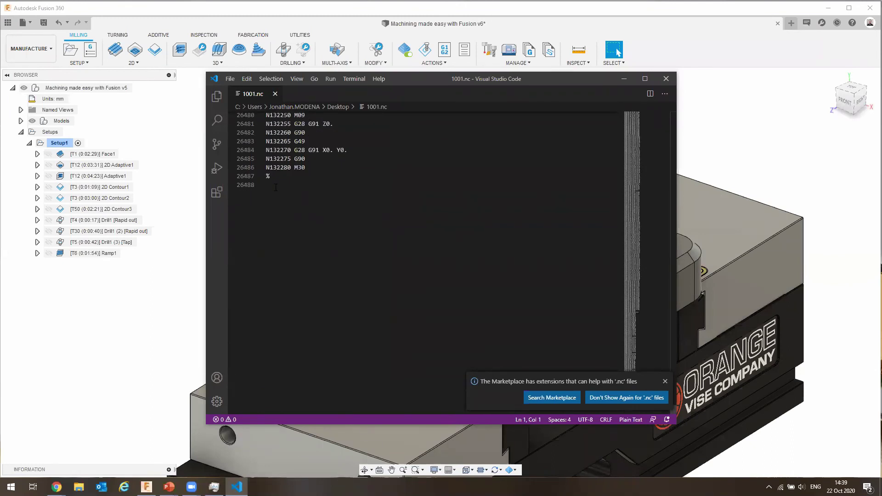
{"action": "scroll", "coordinate": [340, 192], "scroll_direction": "up", "scroll_amount": 15}
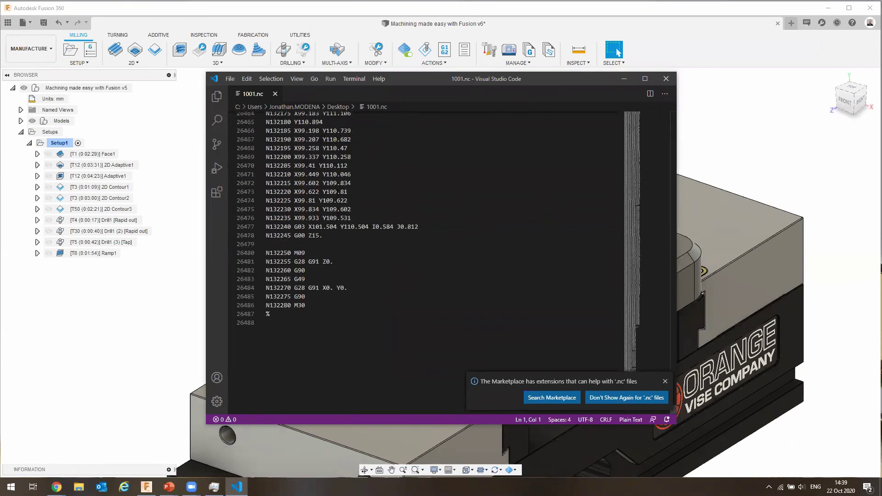